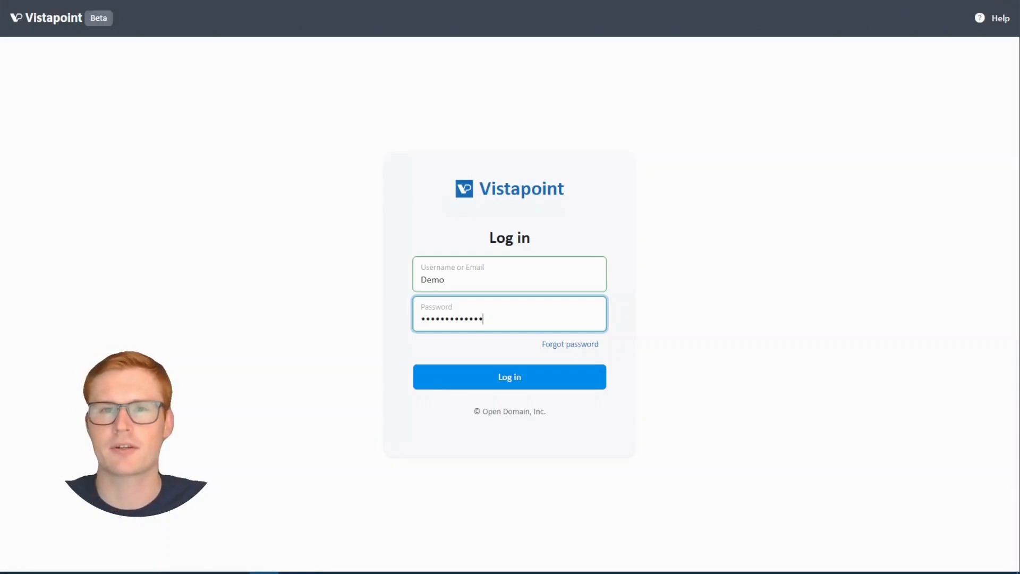
- Log in and start creating a new workspace named "New Product"
{"action": "left_click", "coordinate": [581, 380]}
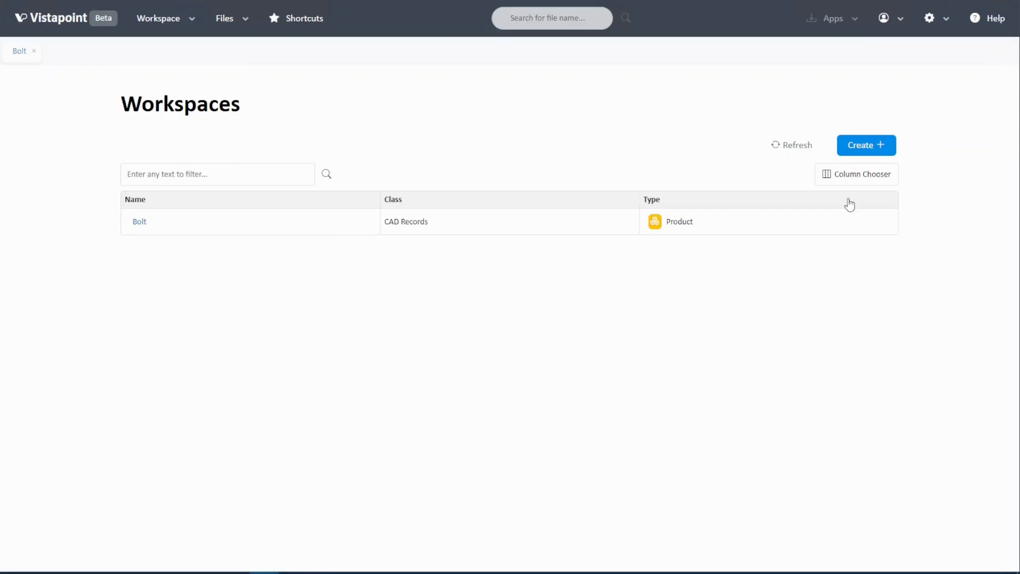
{"action": "left_click", "coordinate": [867, 148]}
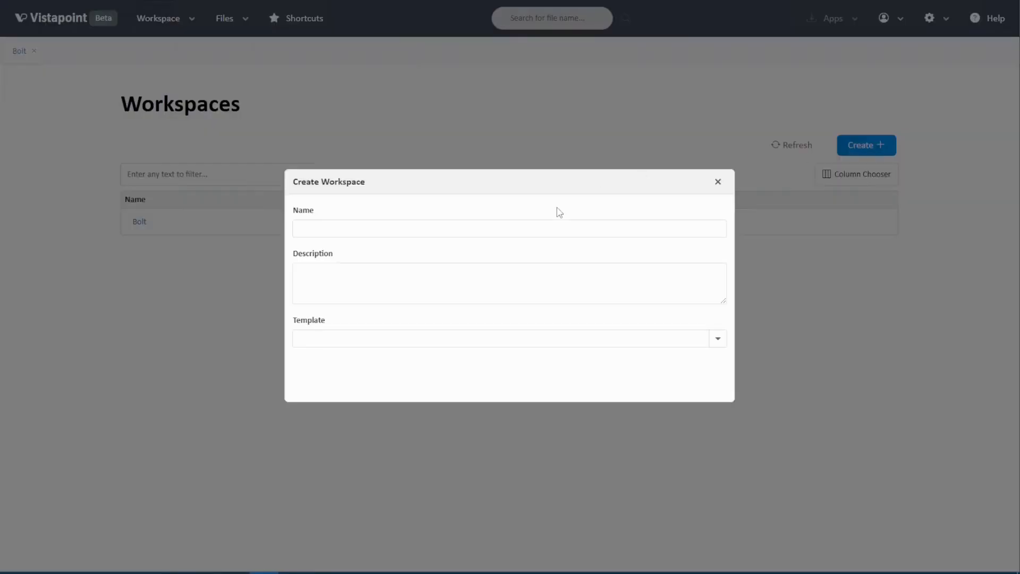
{"action": "left_click", "coordinate": [461, 225]}
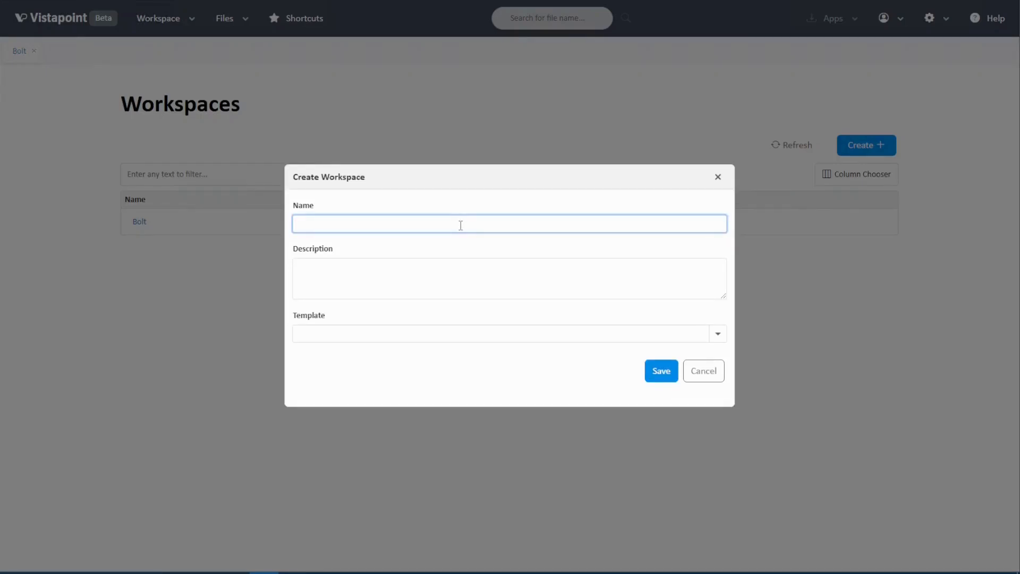
{"action": "type", "text": "New Product"}
{"action": "key", "text": "Tab"}
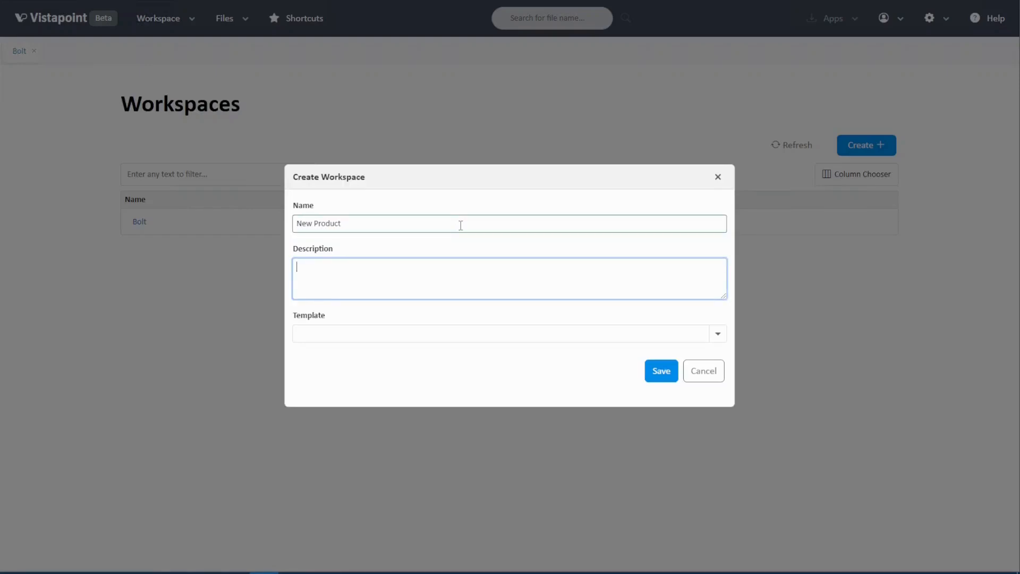
- Leave the description empty, choose the CAD Records template, and save the new workspace
{"action": "key", "text": "Tab"}
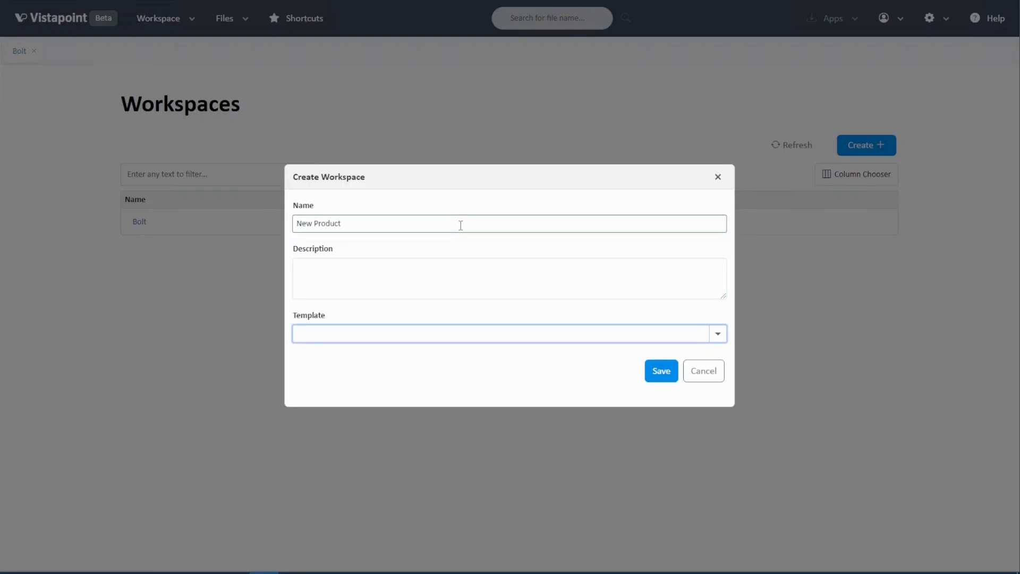
{"action": "key", "text": "alt+Down"}
{"action": "key", "text": "Down"}
{"action": "key", "text": "Down"}
{"action": "key", "text": "Down"}
{"action": "key", "text": "Down"}
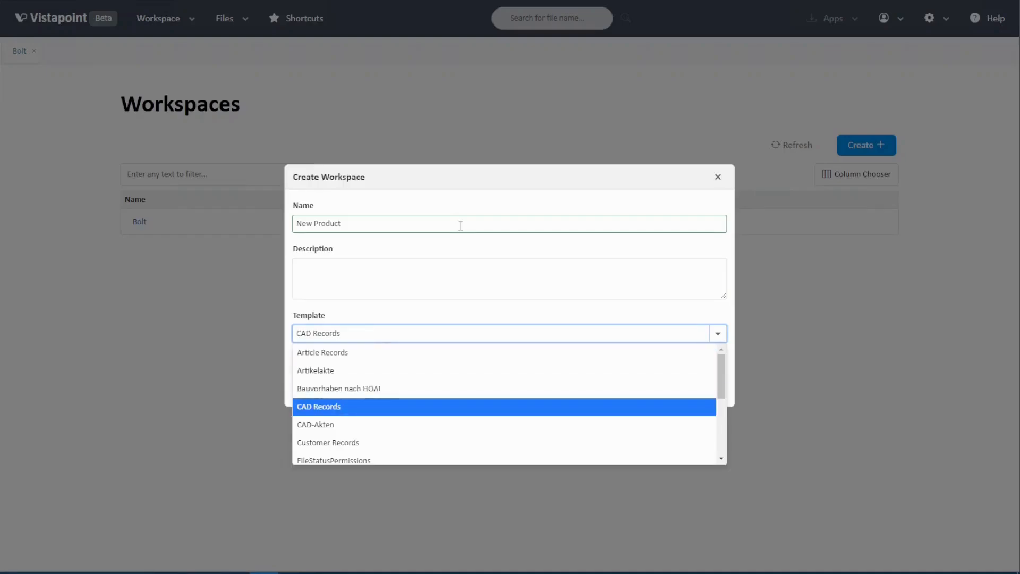
{"action": "key", "text": "Return"}
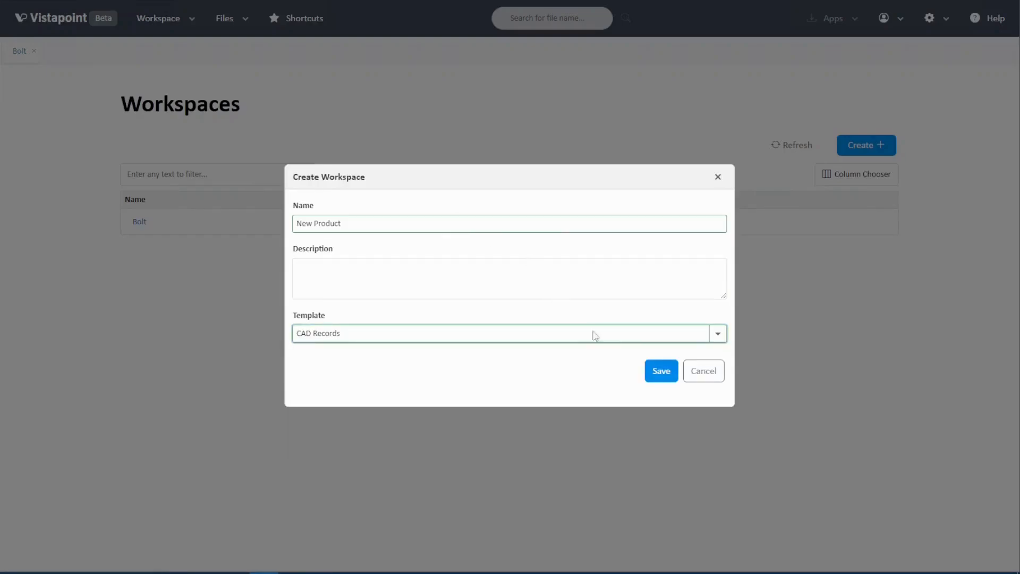
{"action": "left_click", "coordinate": [660, 375]}
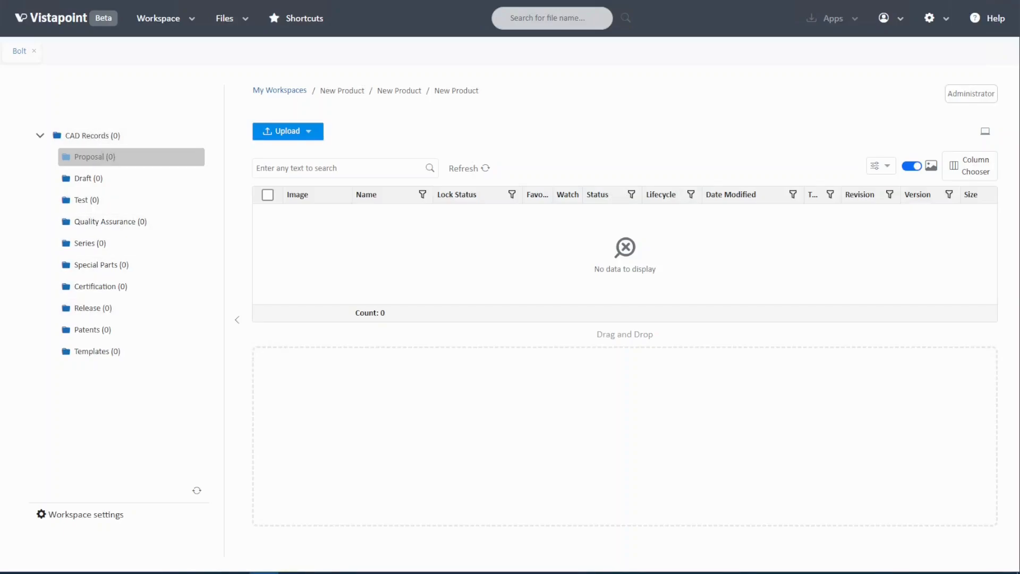
{"action": "right_click", "coordinate": [101, 156]}
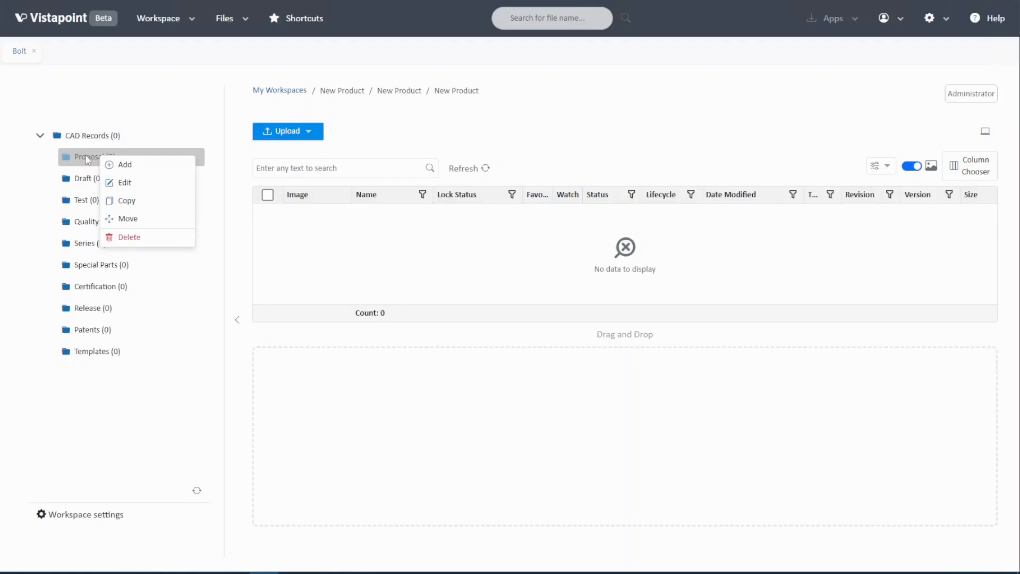
{"action": "left_click", "coordinate": [86, 157]}
{"action": "right_click", "coordinate": [85, 156]}
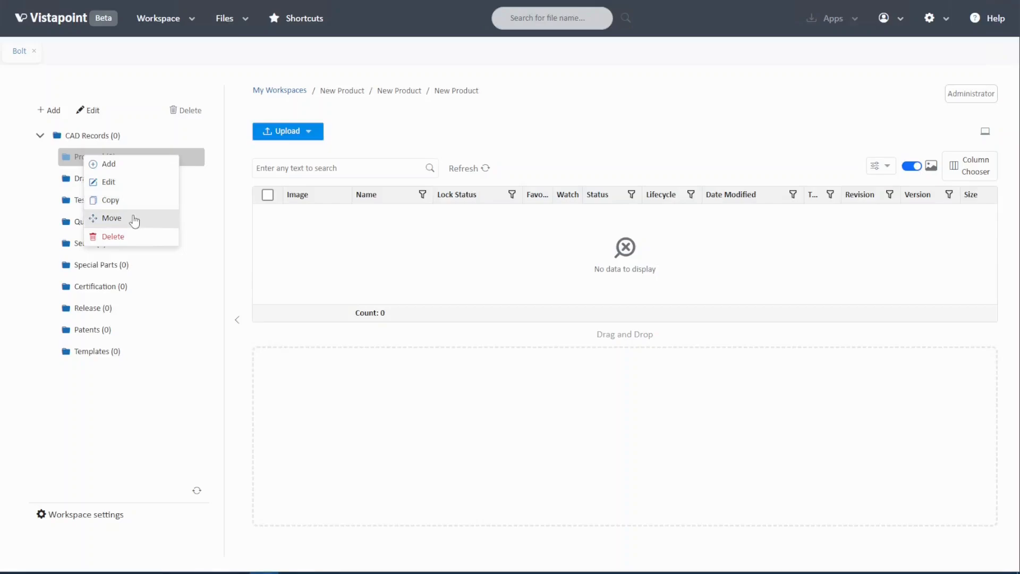
{"action": "left_click", "coordinate": [222, 158]}
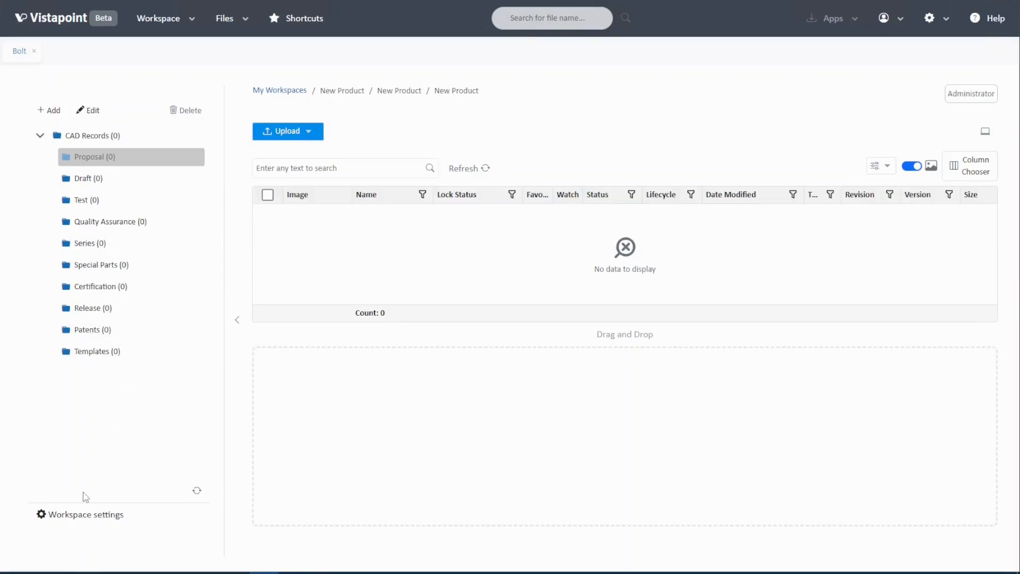
- In the New Product workspace settings, set the type to Product and the status to Active, and save
{"action": "left_click", "coordinate": [76, 518]}
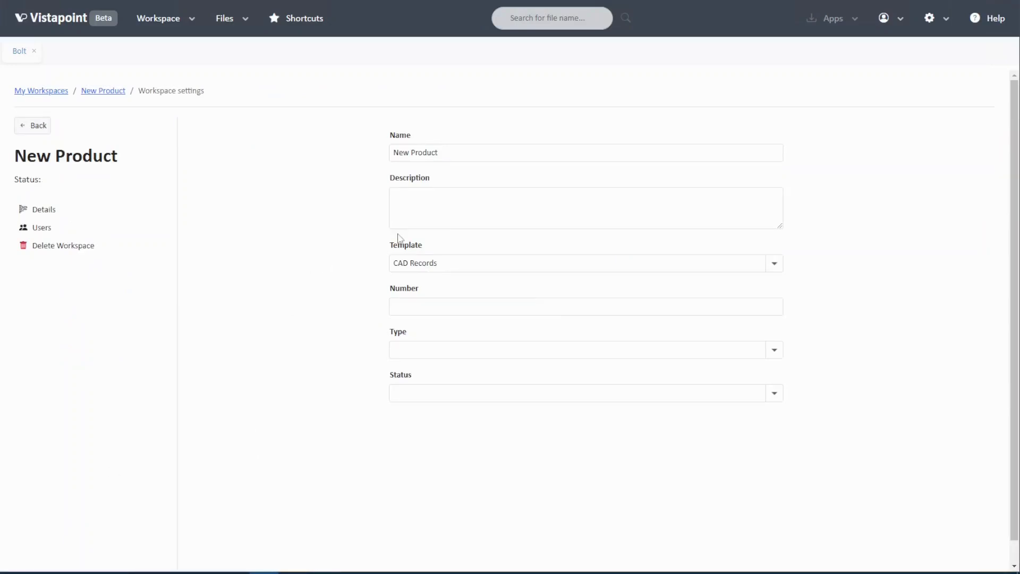
{"action": "left_click", "coordinate": [408, 350]}
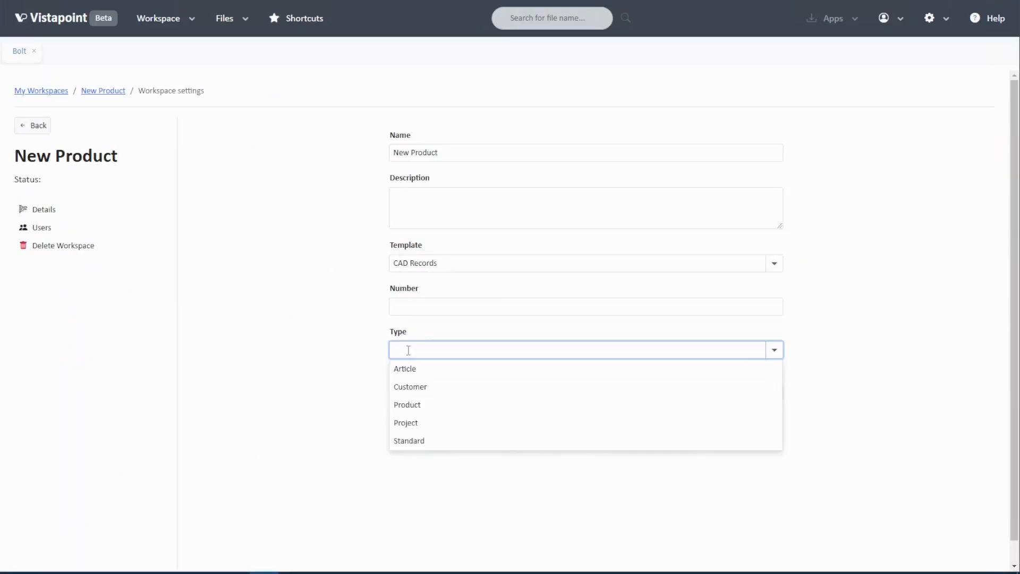
{"action": "left_click", "coordinate": [408, 407]}
{"action": "left_click", "coordinate": [407, 391]}
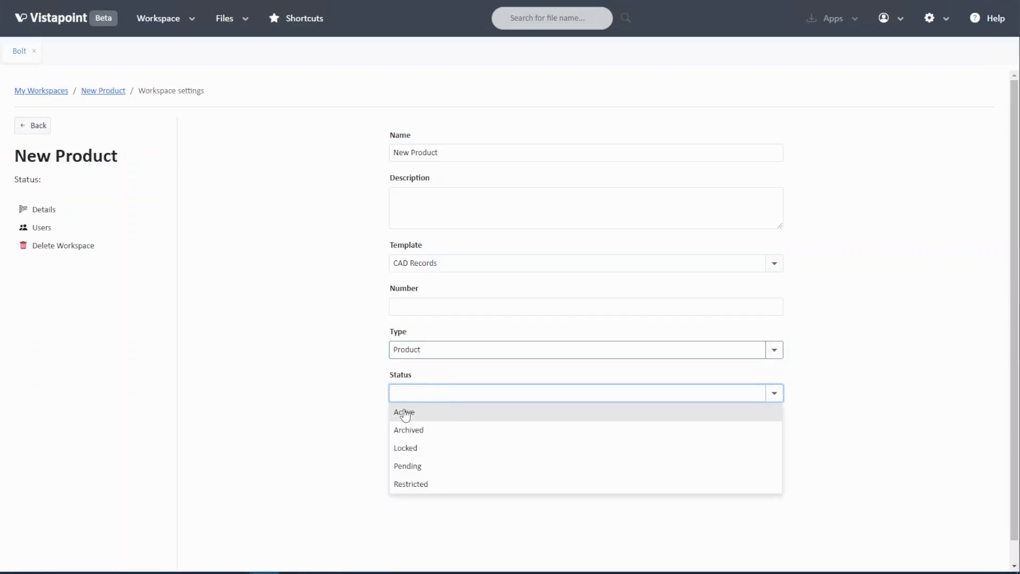
{"action": "left_click", "coordinate": [406, 413]}
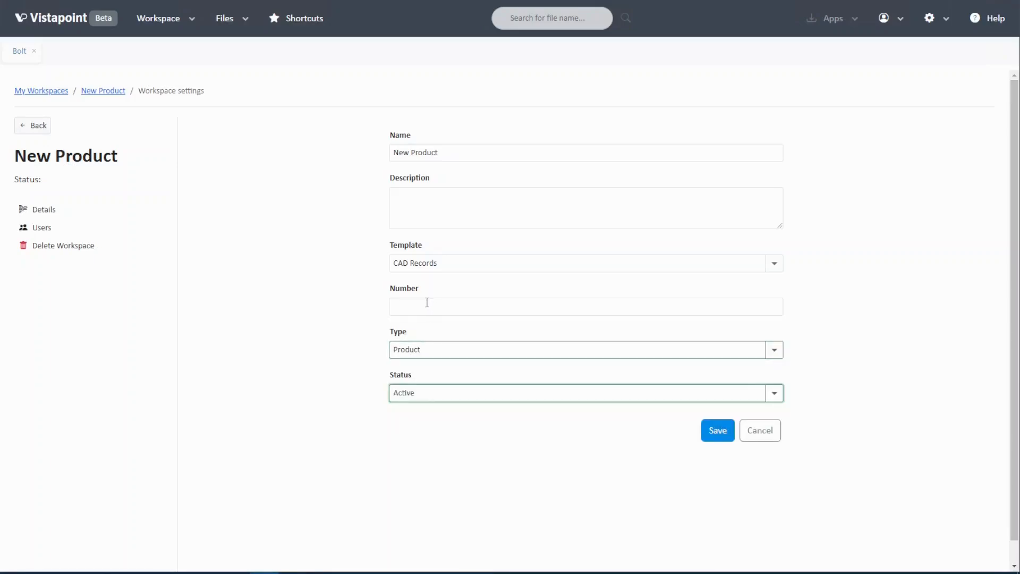
{"action": "left_click", "coordinate": [717, 433]}
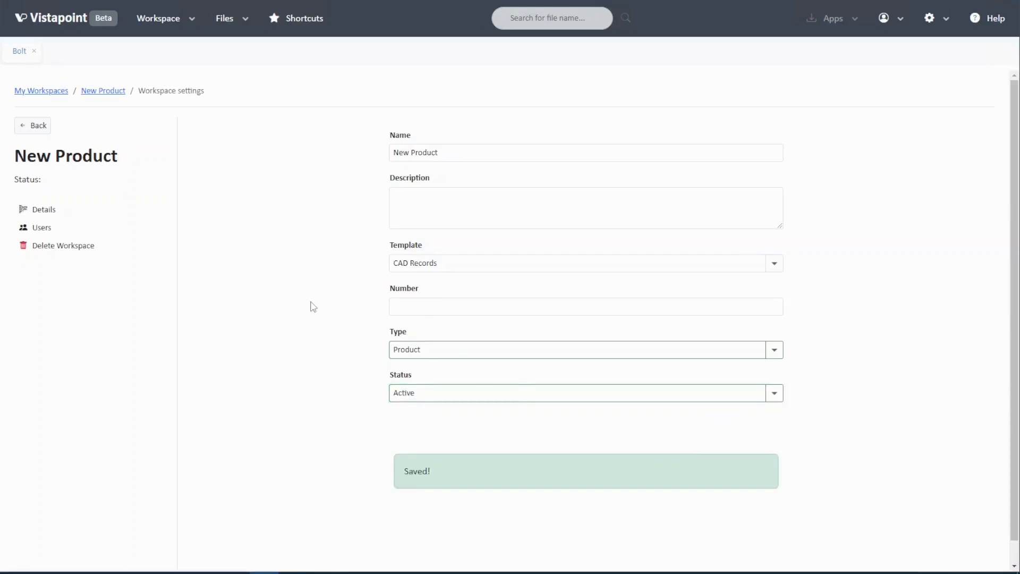
- Add the Guest group to the workspace's users with the Guest role and save the user settings
{"action": "left_click", "coordinate": [62, 229]}
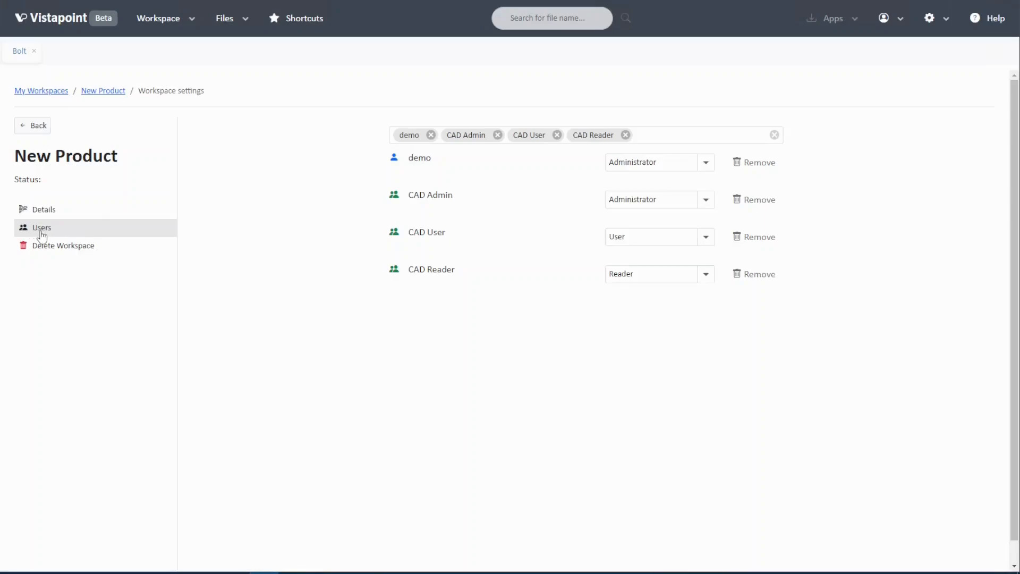
{"action": "left_click", "coordinate": [655, 137]}
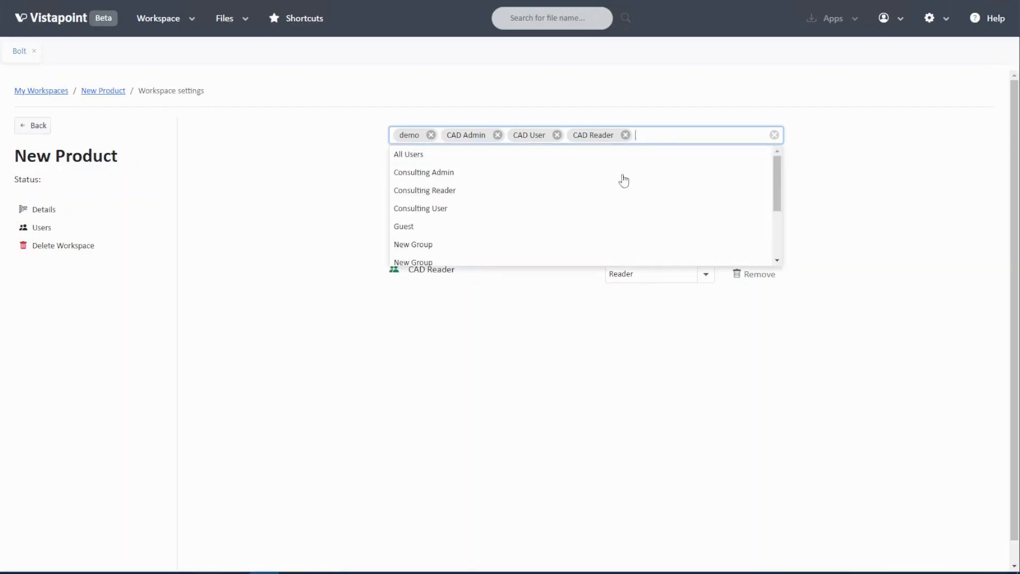
{"action": "left_click", "coordinate": [563, 233]}
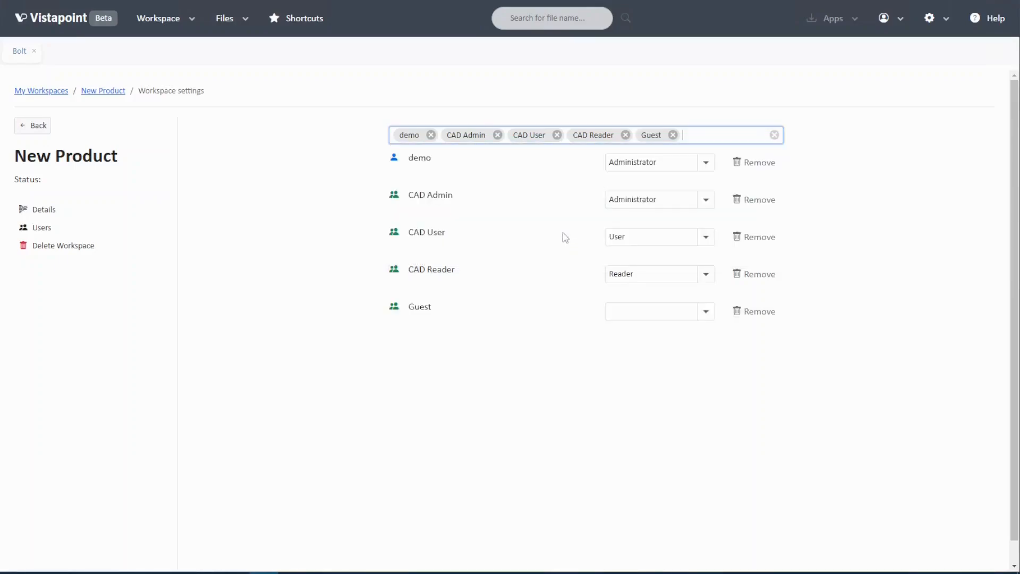
{"action": "left_click", "coordinate": [690, 316]}
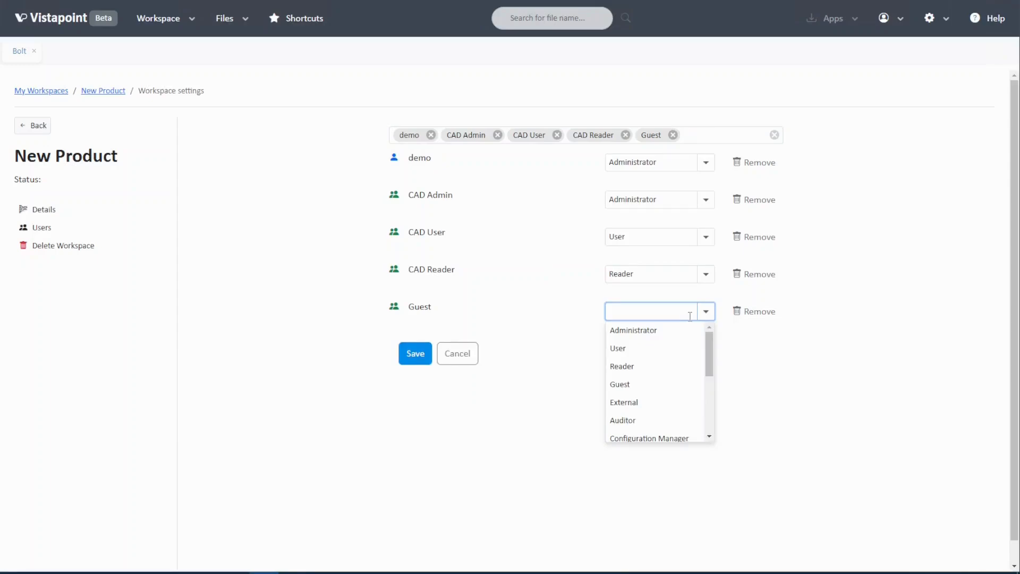
{"action": "mouse_move", "coordinate": [708, 354]}
{"action": "left_mouse_down"}
{"action": "mouse_move", "coordinate": [708, 371]}
{"action": "mouse_move", "coordinate": [709, 360]}
{"action": "left_mouse_up"}
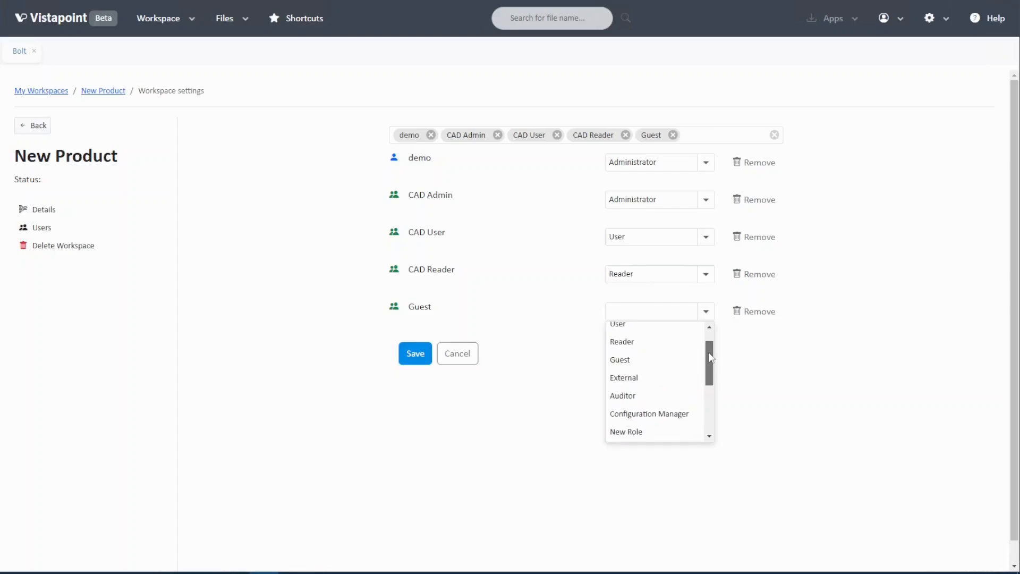
{"action": "left_click", "coordinate": [670, 362]}
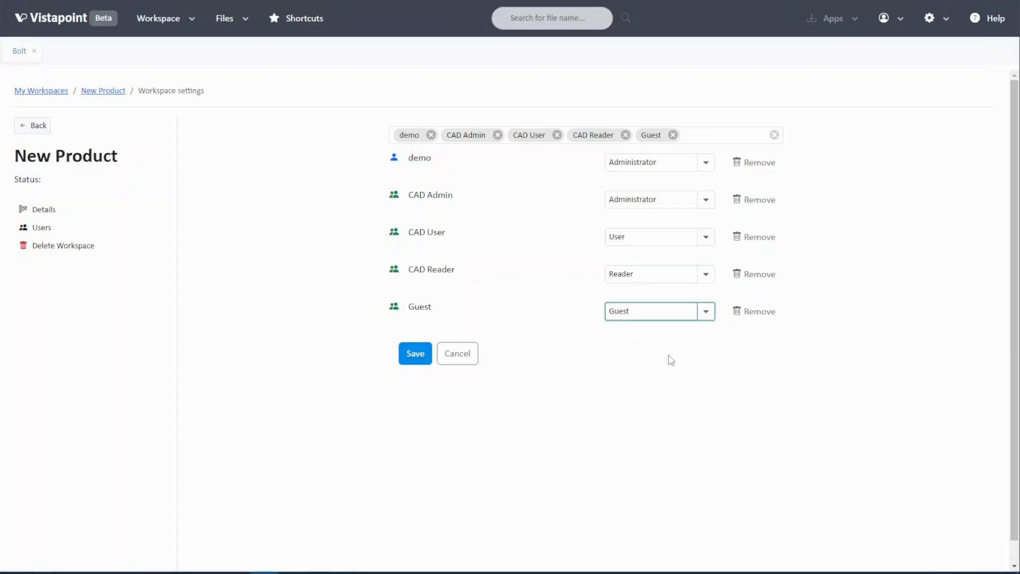
{"action": "left_click", "coordinate": [415, 353]}
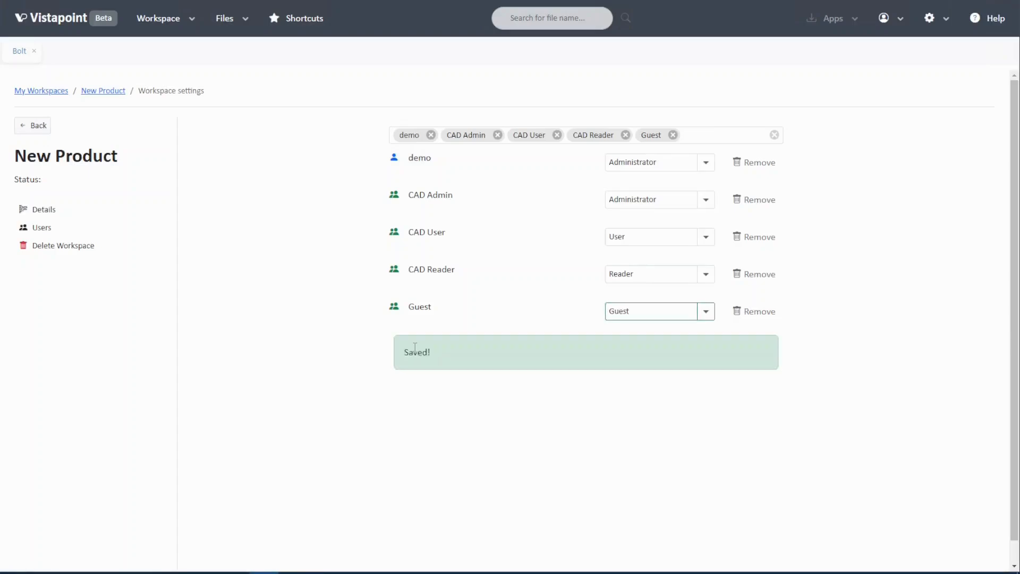
- Open the New Product workspace from the workspace list, and after returning to the list open the Bolt workspace
{"action": "left_click", "coordinate": [48, 91]}
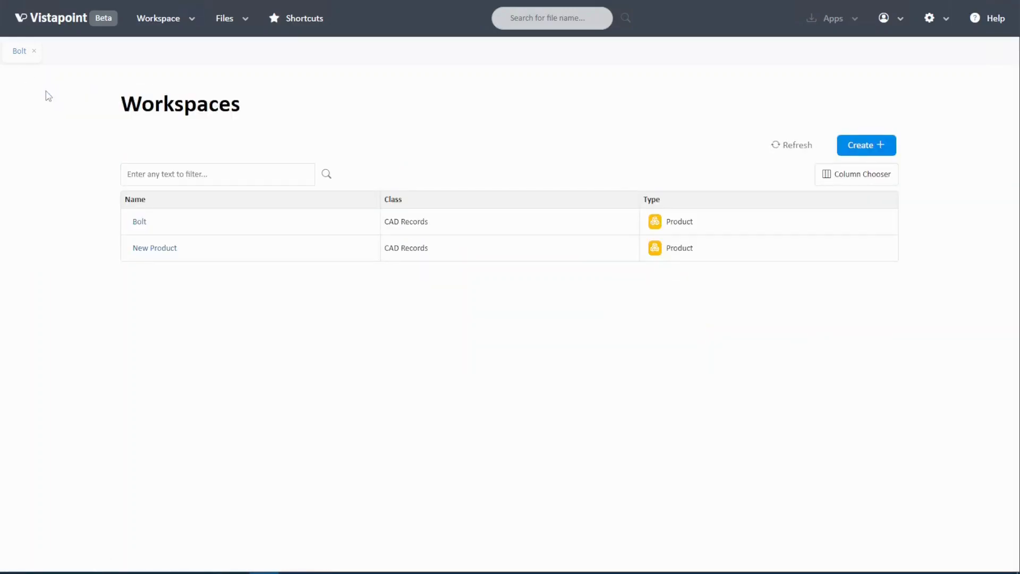
{"action": "double_click", "coordinate": [243, 256]}
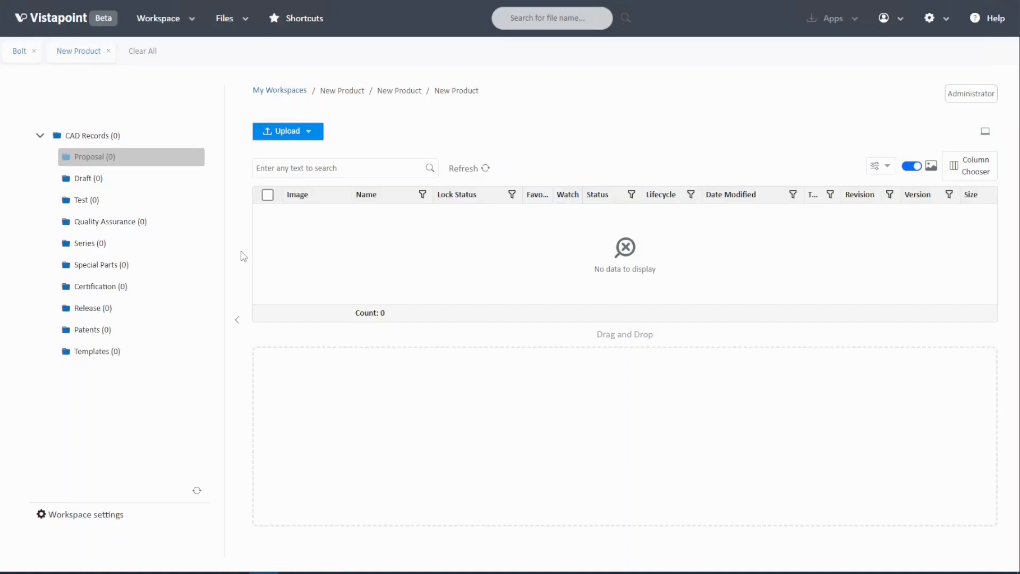
{"action": "left_click", "coordinate": [168, 20]}
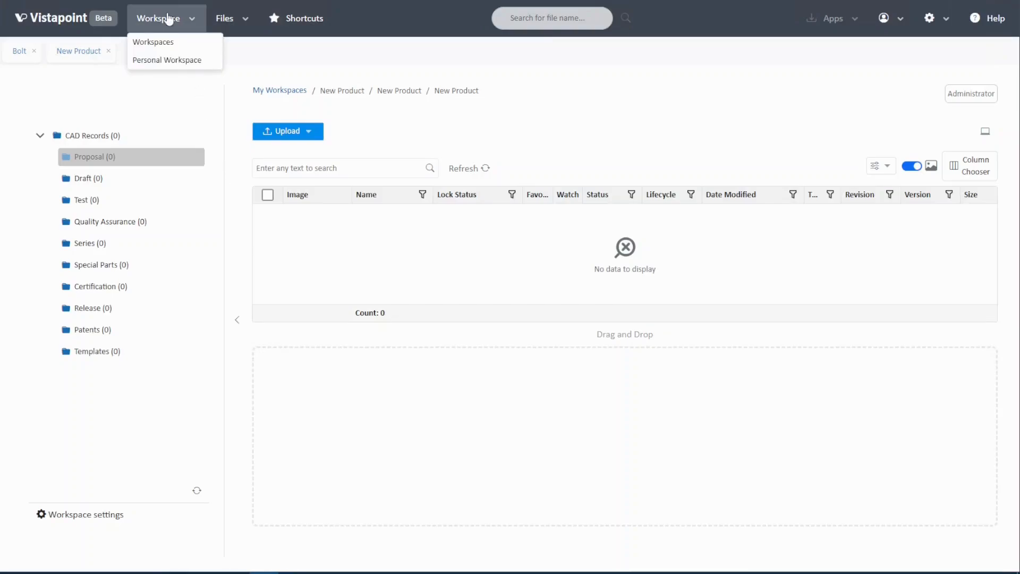
{"action": "left_click", "coordinate": [189, 47]}
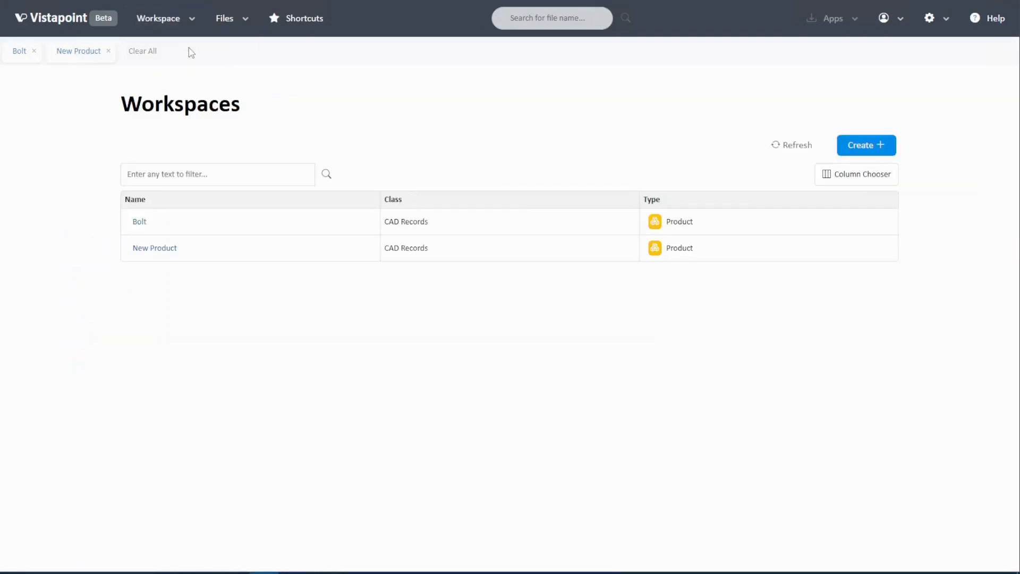
{"action": "double_click", "coordinate": [311, 221]}
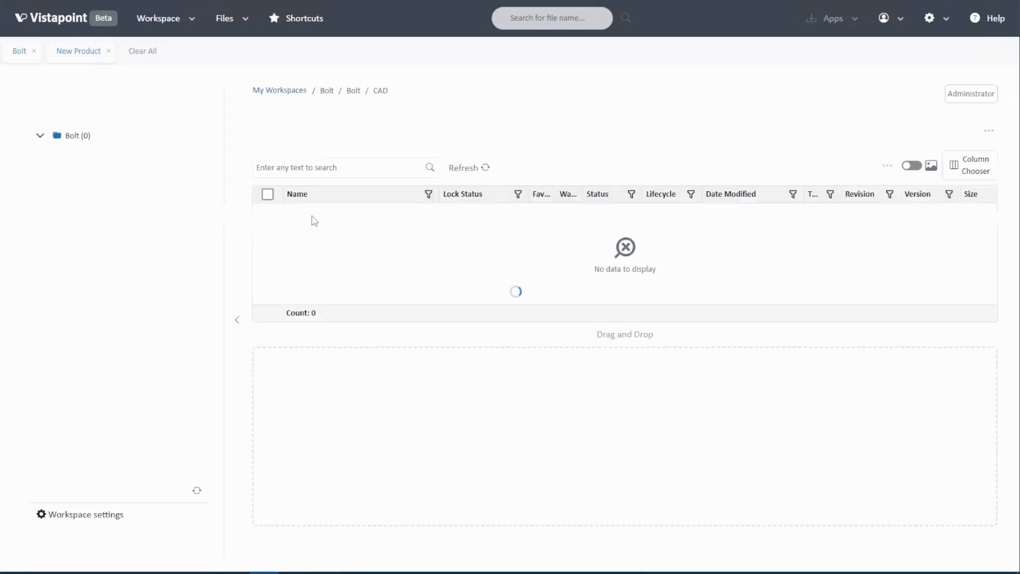
- Select bolt.sldprt in the CAD folder and switch the file list's thumbnail images off and back on
{"action": "mouse_move", "coordinate": [311, 219]}
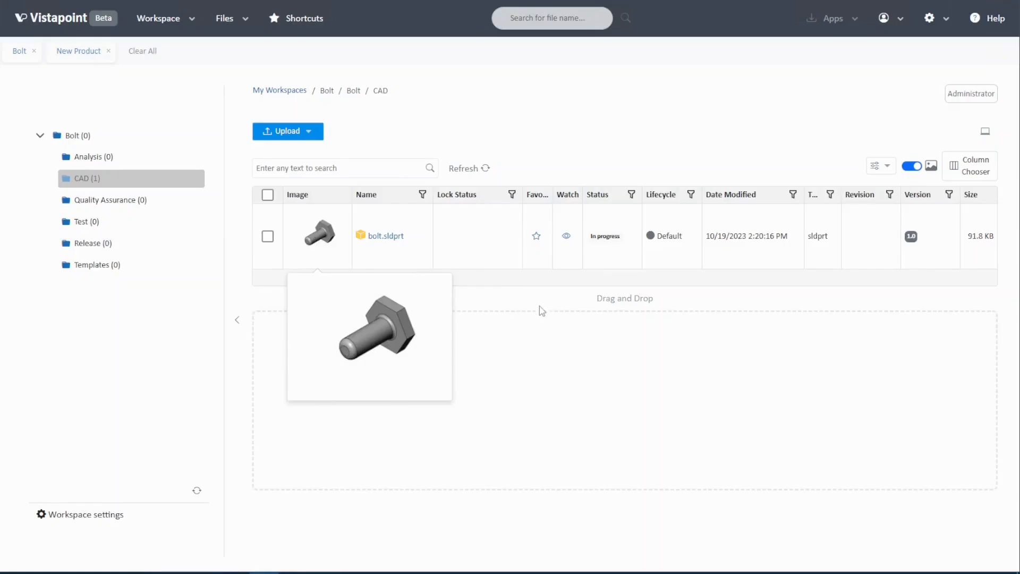
{"action": "left_click", "coordinate": [471, 257]}
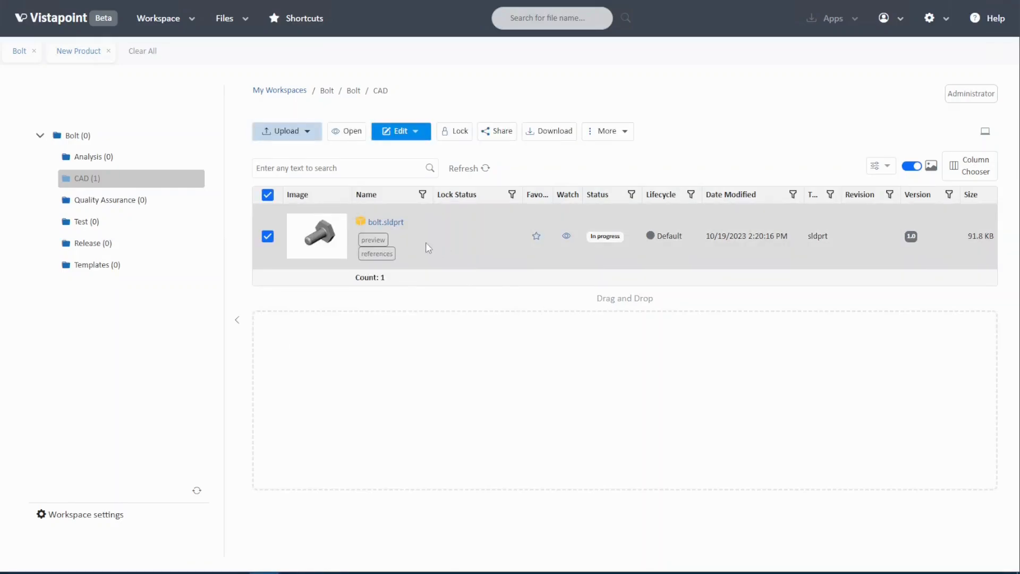
{"action": "mouse_move", "coordinate": [317, 242]}
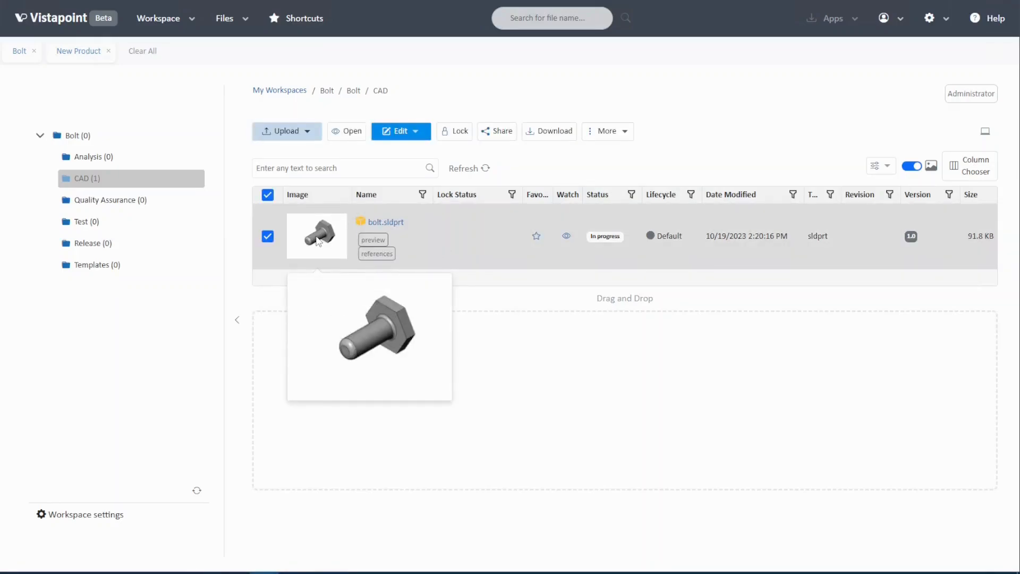
{"action": "left_click", "coordinate": [912, 167]}
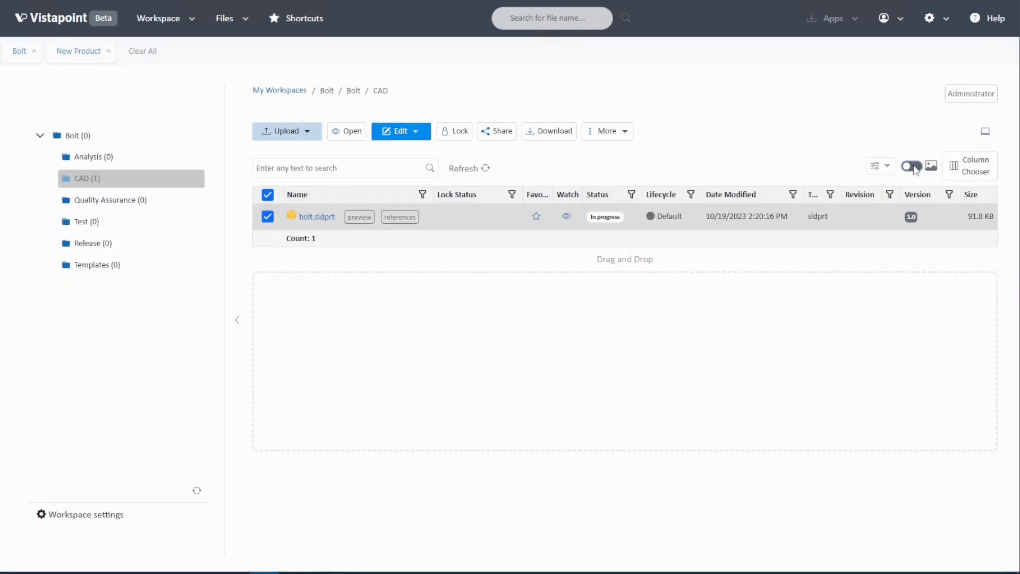
{"action": "left_click", "coordinate": [912, 167]}
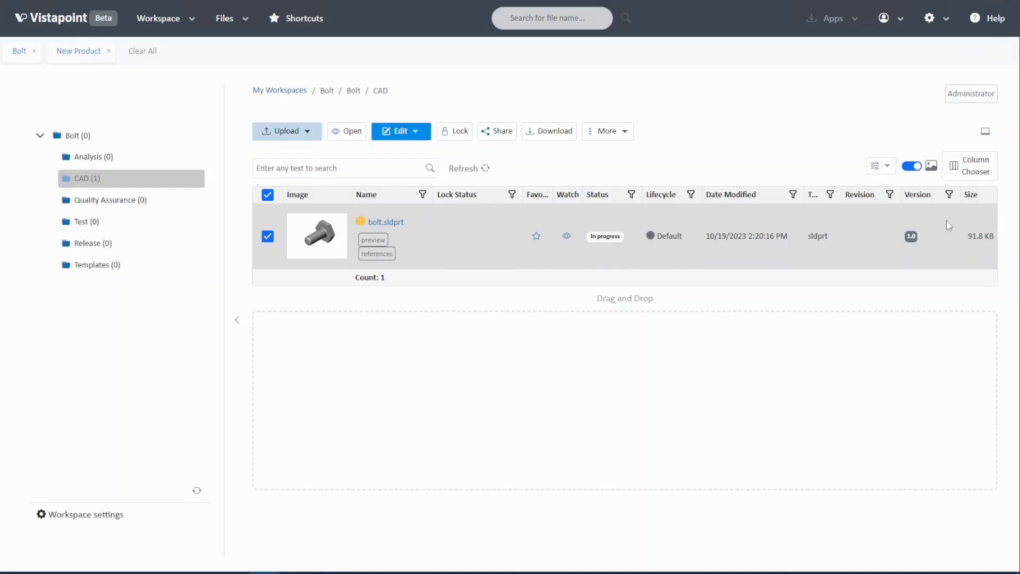
- Add the Project Name column to the CAD folder's file list and close the column chooser
{"action": "left_click", "coordinate": [980, 171]}
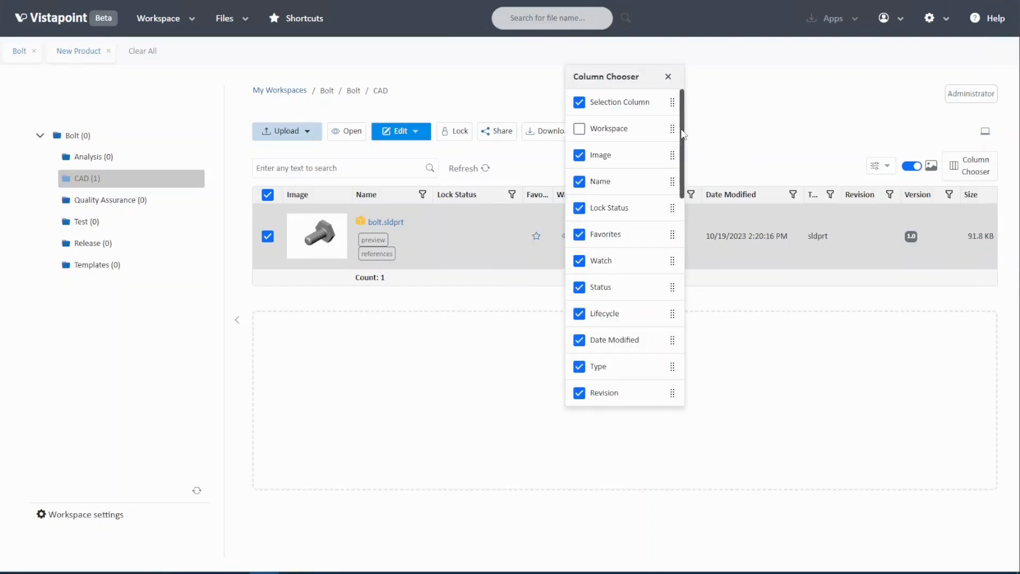
{"action": "left_click_drag", "start_coordinate": [683, 139], "coordinate": [665, 268]}
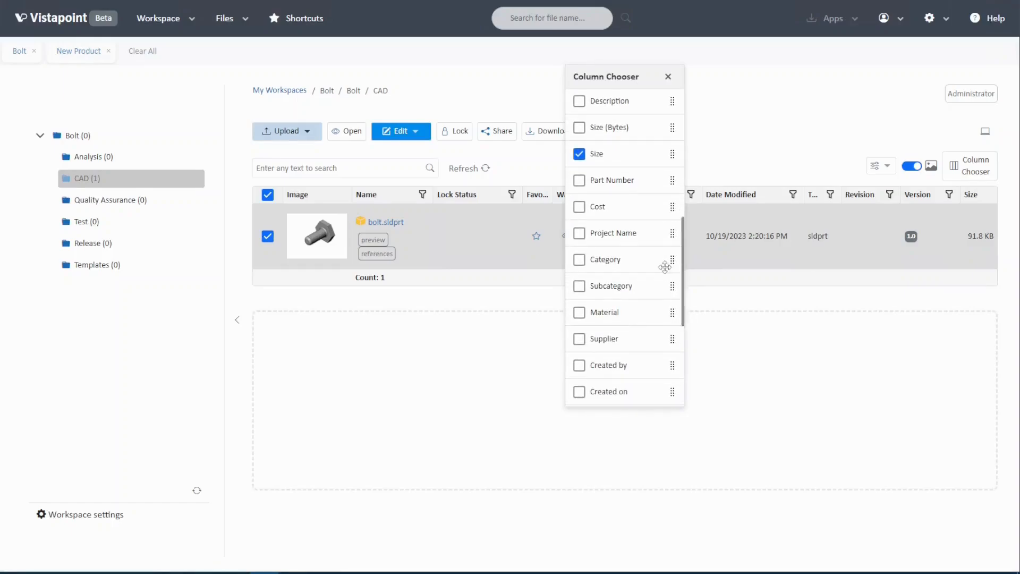
{"action": "left_click", "coordinate": [579, 234]}
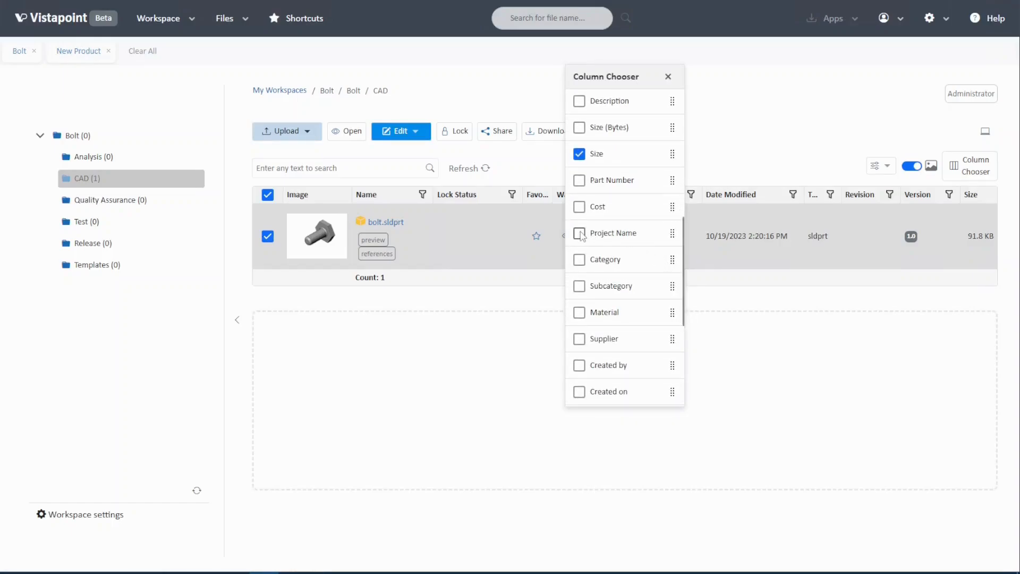
{"action": "left_click", "coordinate": [675, 76]}
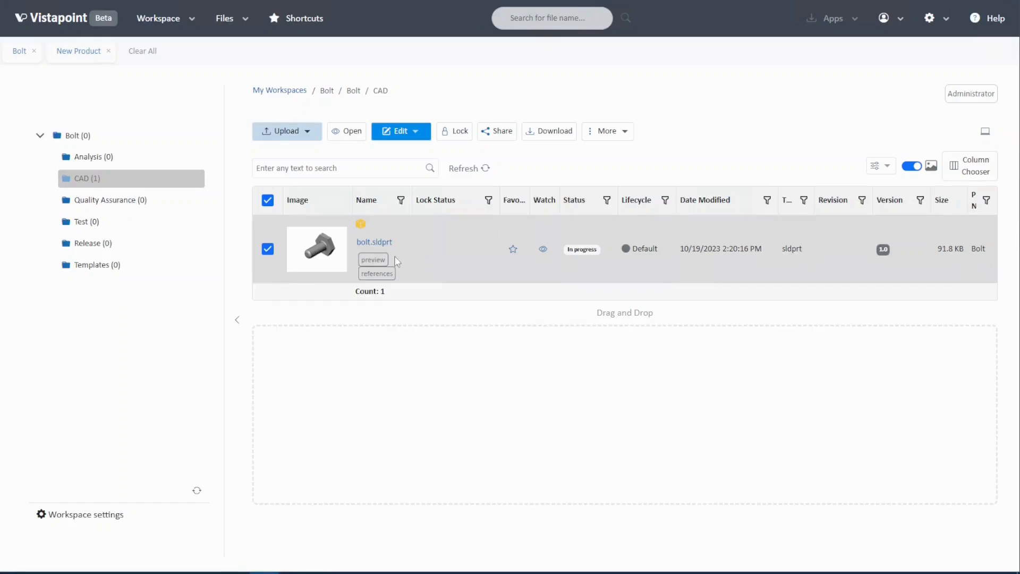
- Preview bolt.sldprt and review its general properties, from version comment and status through part number, cost, material and supplier
{"action": "left_click", "coordinate": [378, 260]}
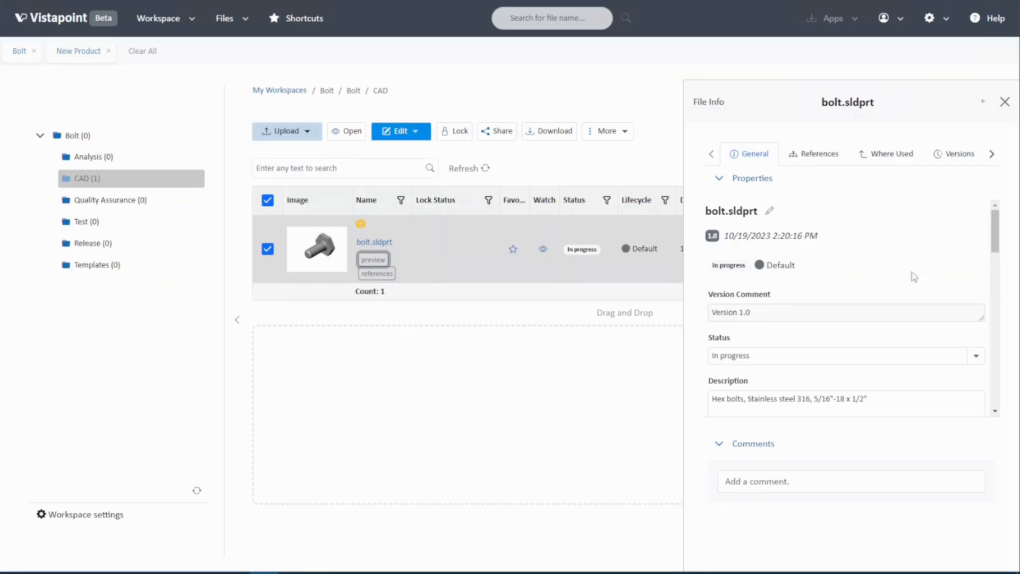
{"action": "scroll", "coordinate": [997, 245], "scroll_direction": "down", "scroll_amount": 3}
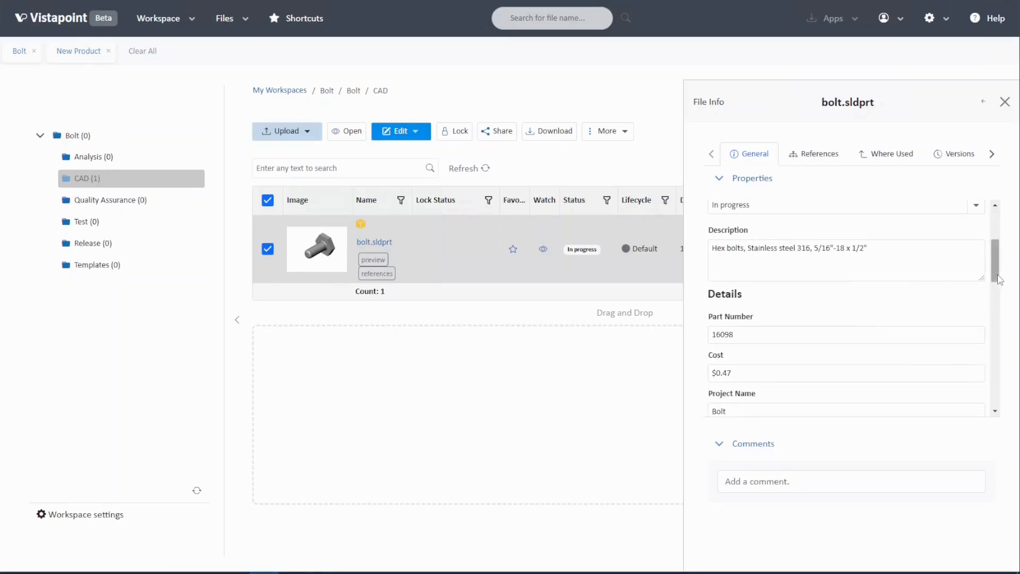
{"action": "scroll", "coordinate": [998, 292], "scroll_direction": "down", "scroll_amount": 2}
{"action": "scroll", "coordinate": [998, 298], "scroll_direction": "up", "scroll_amount": 1}
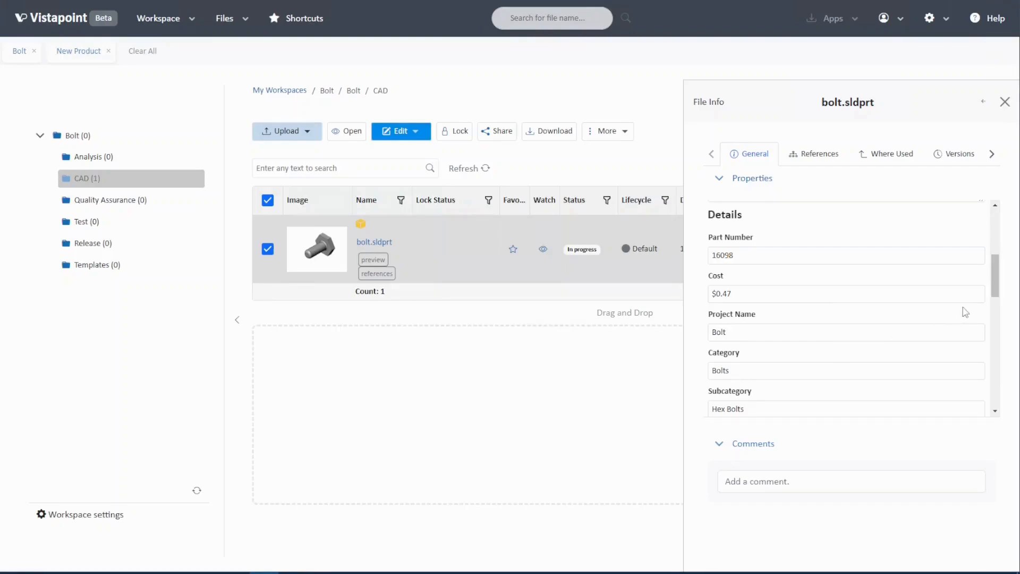
{"action": "left_click_drag", "start_coordinate": [996, 289], "coordinate": [997, 299]}
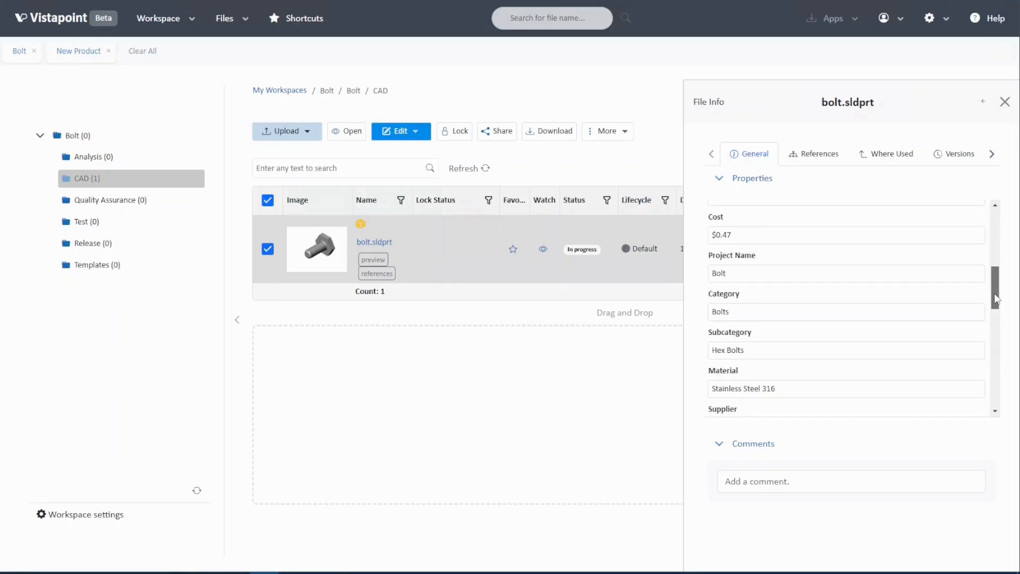
{"action": "left_click_drag", "start_coordinate": [995, 299], "coordinate": [992, 309]}
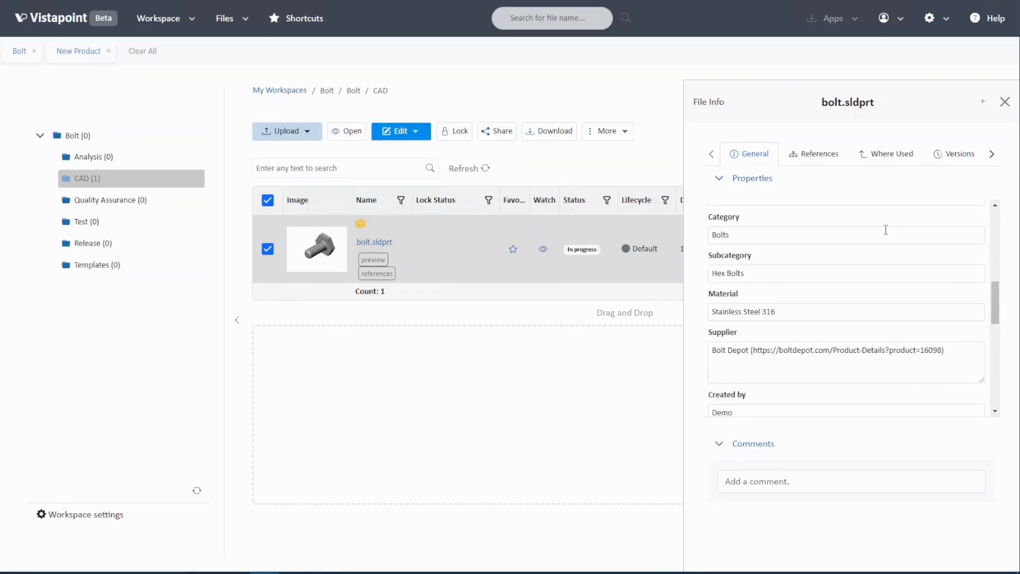
- View the references, versions and activity of bolt.sldprt, and close its file info
{"action": "left_click", "coordinate": [817, 159]}
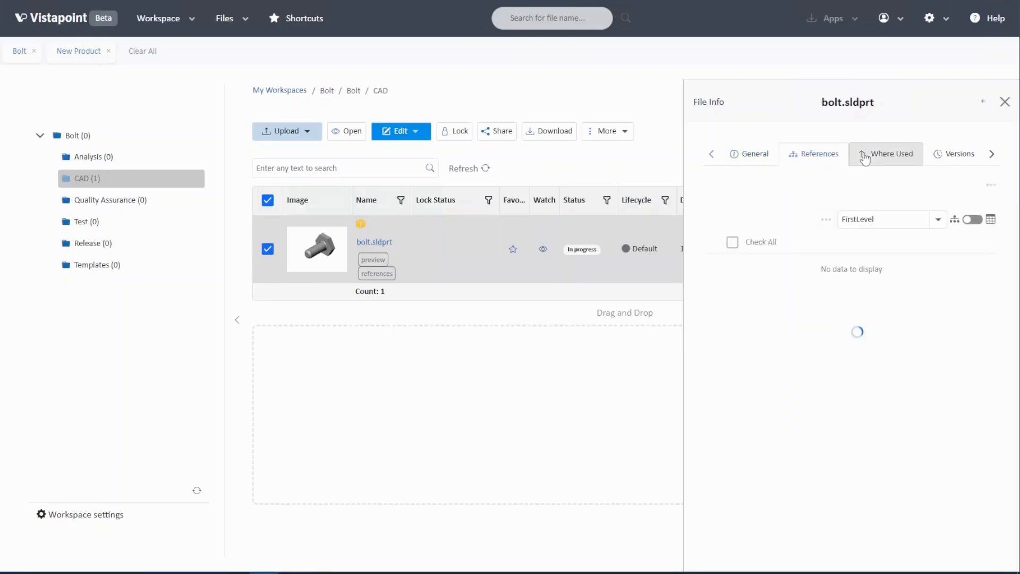
{"action": "left_click", "coordinate": [956, 159]}
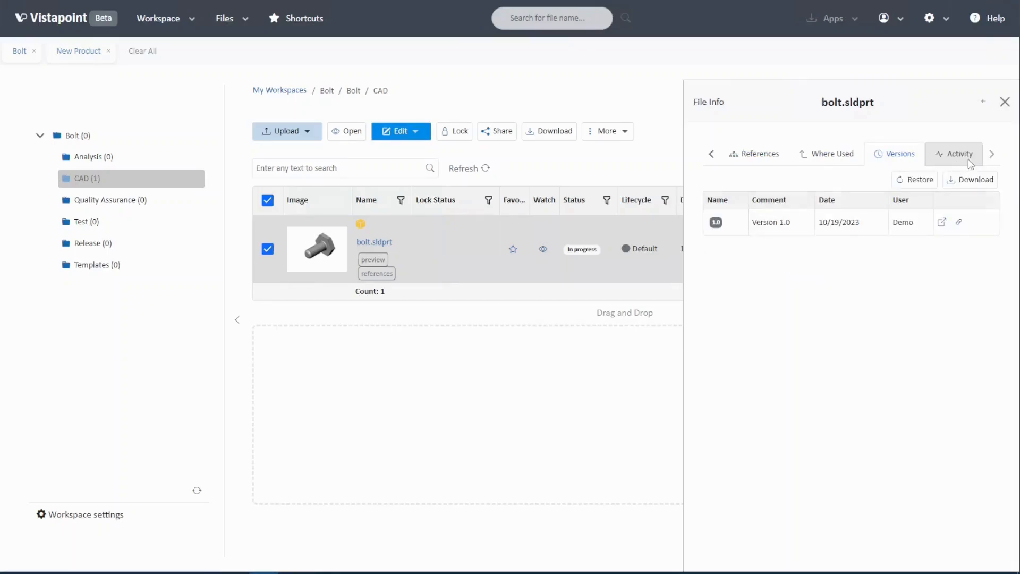
{"action": "left_click", "coordinate": [968, 163]}
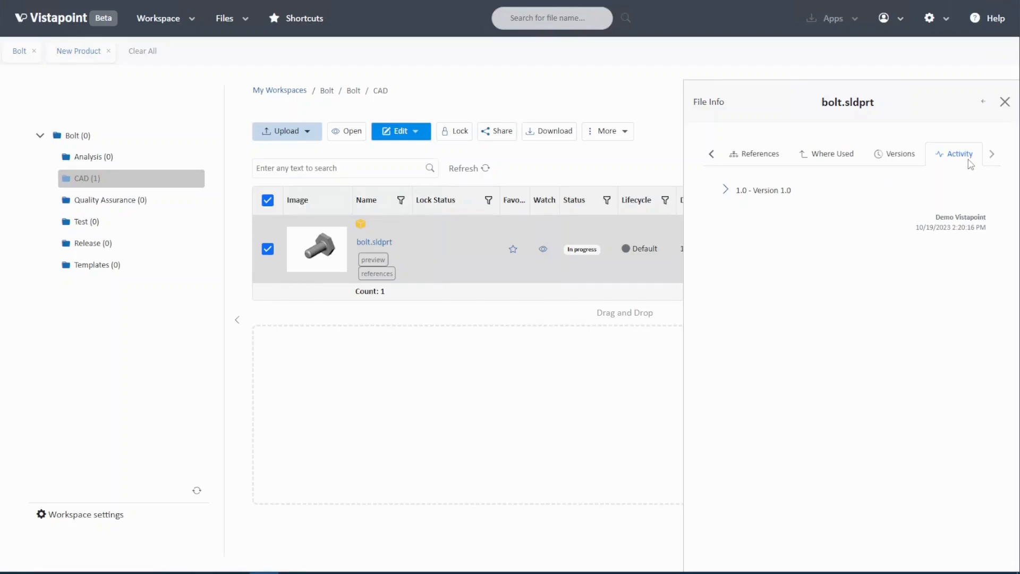
{"action": "left_click", "coordinate": [1005, 102]}
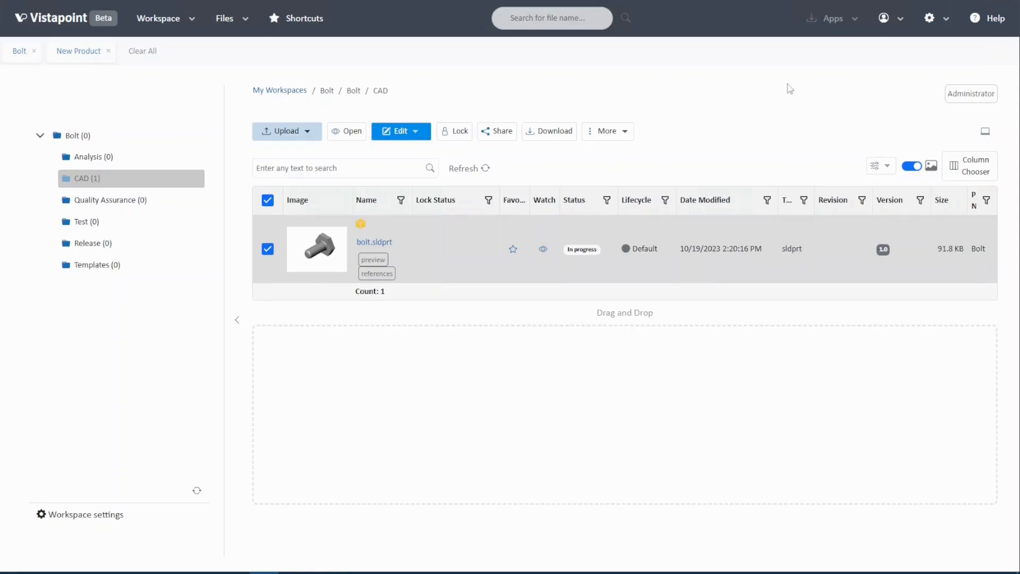
{"action": "left_click", "coordinate": [847, 22]}
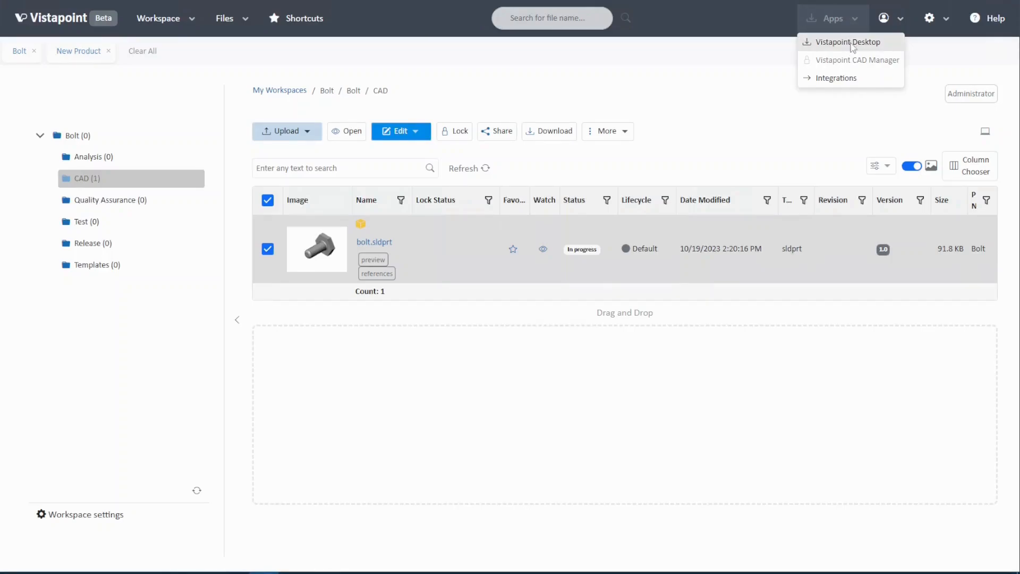
{"action": "left_click", "coordinate": [850, 43]}
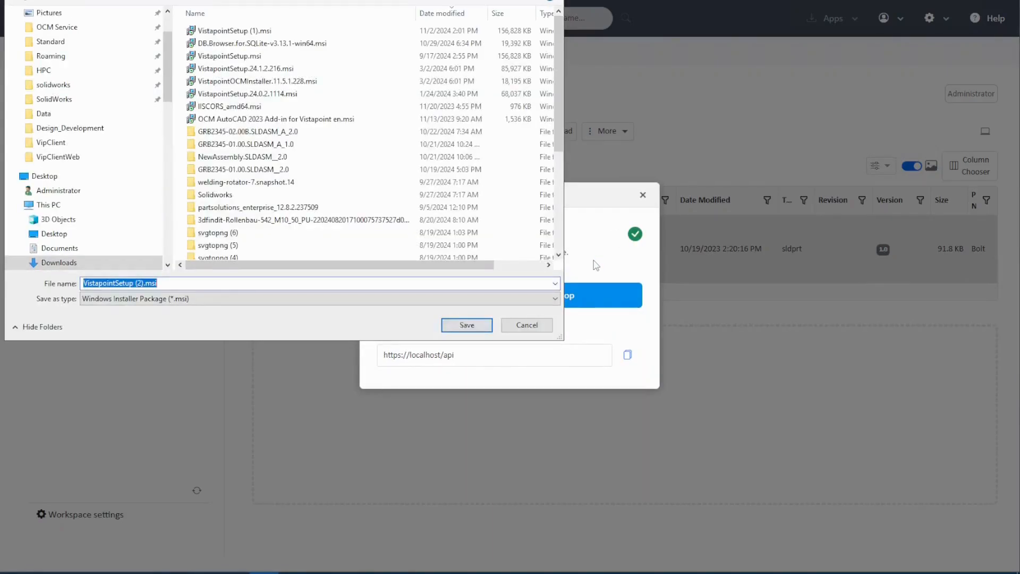
{"action": "left_click", "coordinate": [471, 326]}
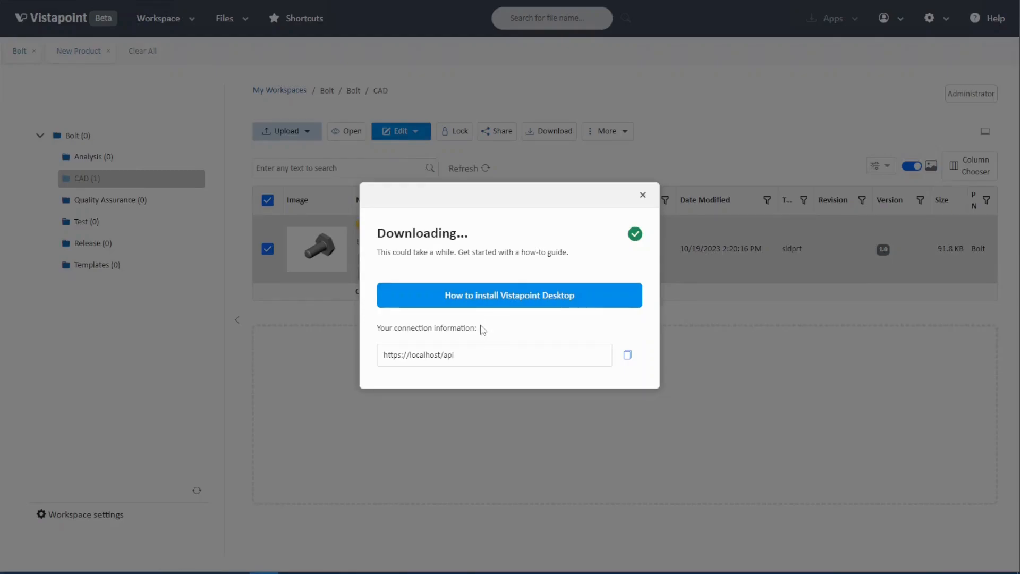
{"action": "left_click", "coordinate": [628, 356]}
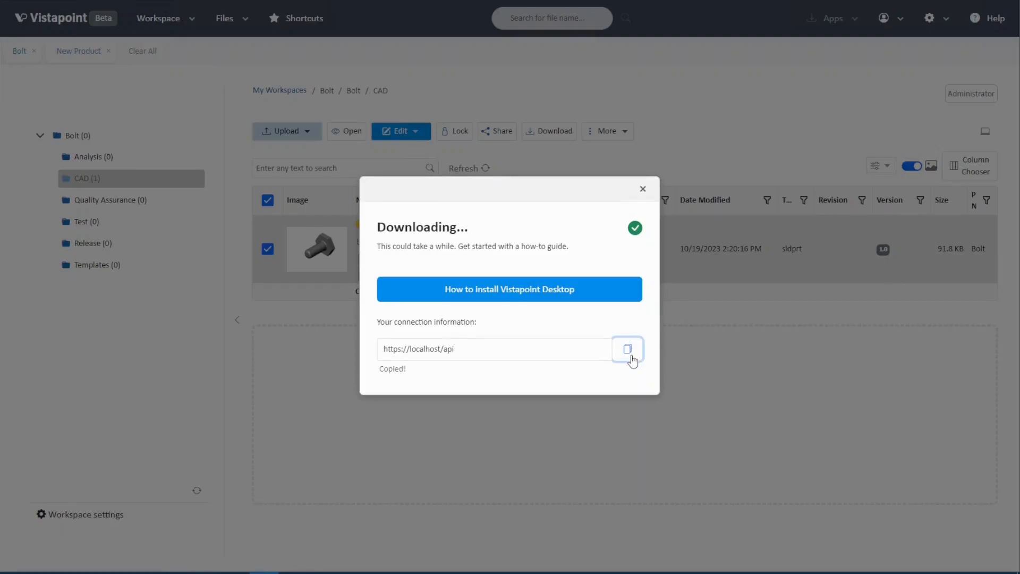
{"action": "left_click", "coordinate": [643, 189]}
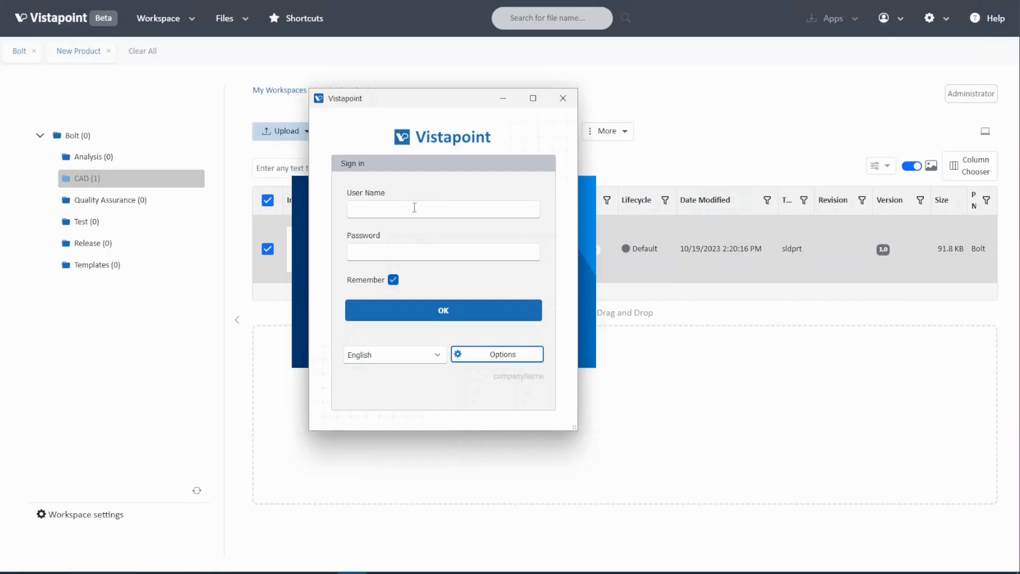
- In the desktop client's sign-in options, set up an active connection named CompanyName with the copied server address and save it
{"action": "left_click", "coordinate": [531, 363]}
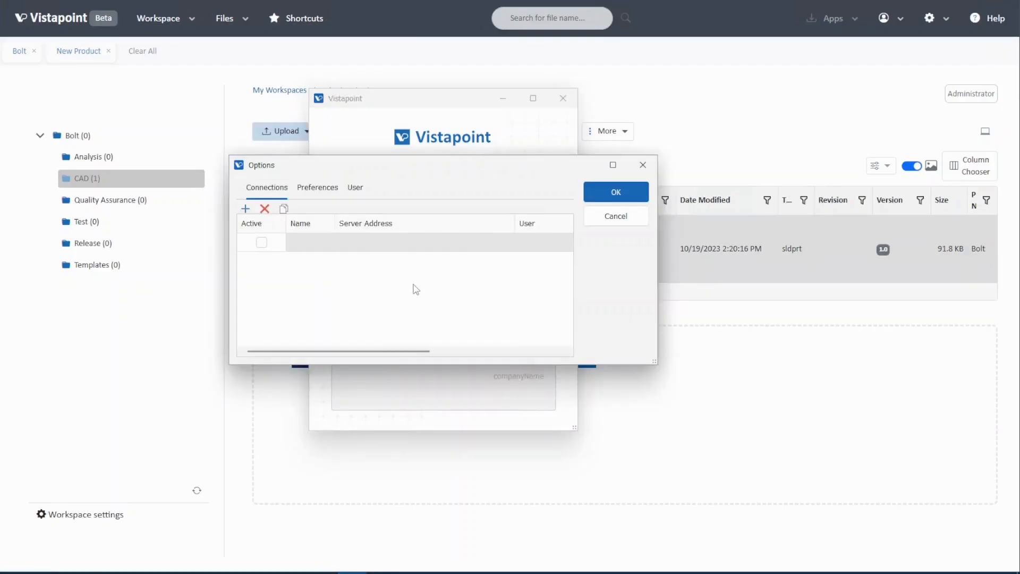
{"action": "left_click", "coordinate": [262, 242]}
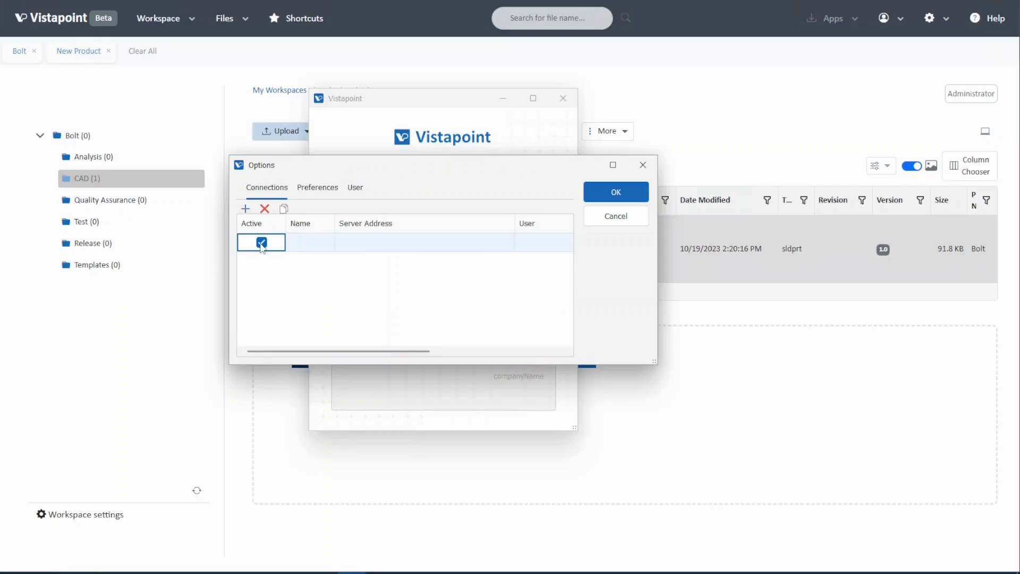
{"action": "left_click", "coordinate": [307, 243]}
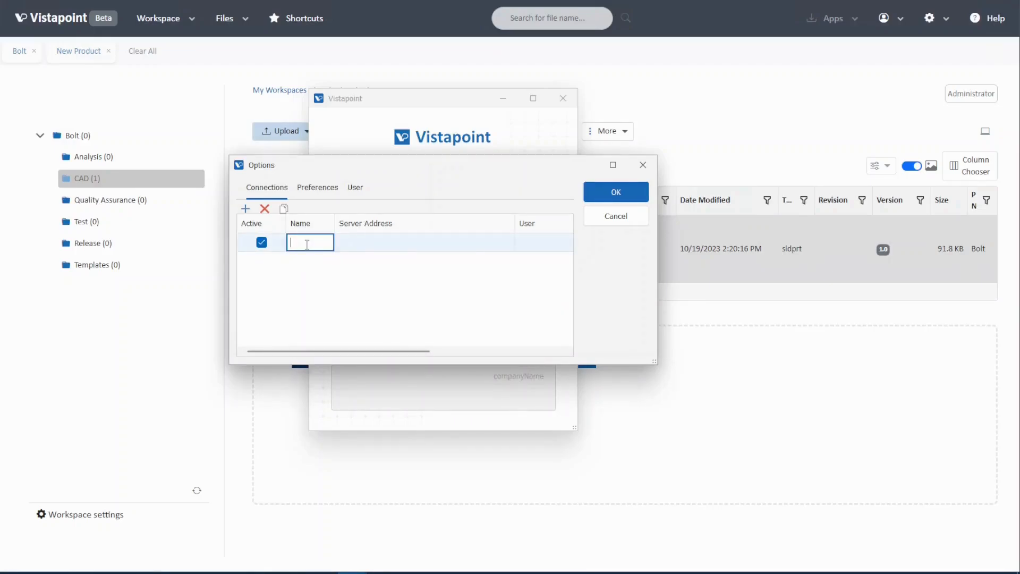
{"action": "type", "text": "Company"}
{"action": "type", "text": "Name"}
{"action": "key", "text": "Tab"}
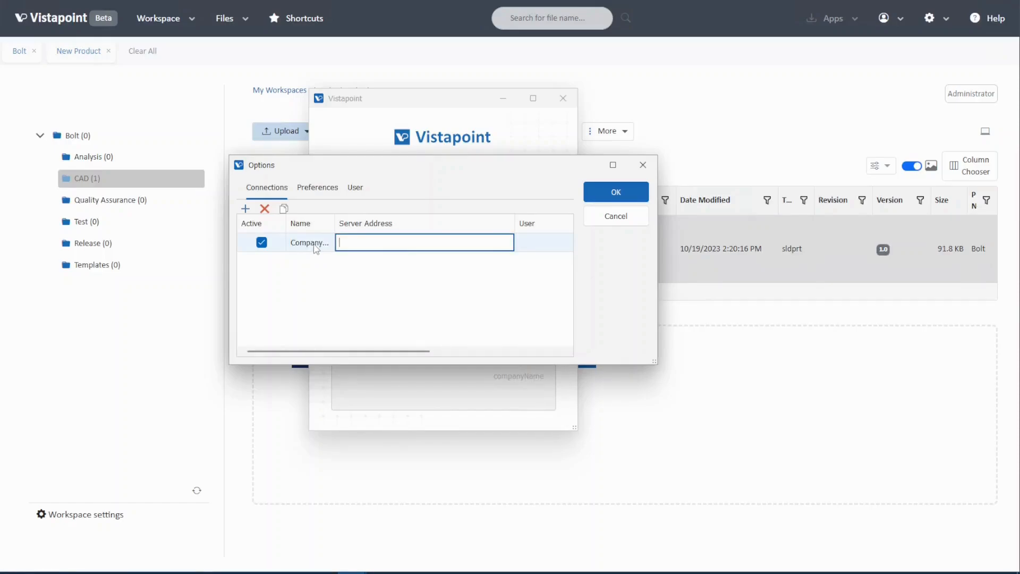
{"action": "key", "text": "ctrl+v"}
{"action": "left_click", "coordinate": [615, 194]}
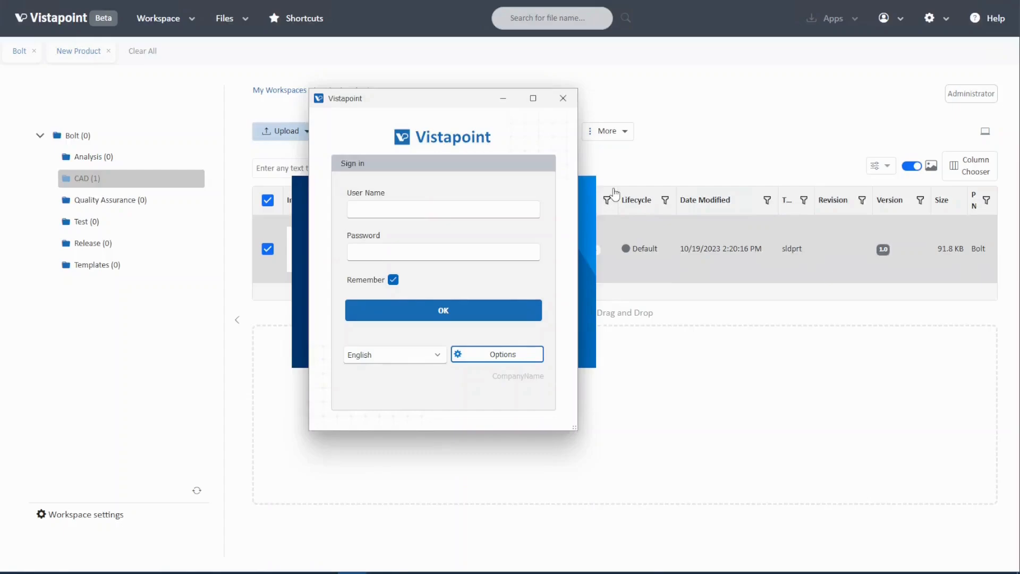
- Sign in to Vistapoint Desktop with the account's user name and password
{"action": "left_click", "coordinate": [444, 206]}
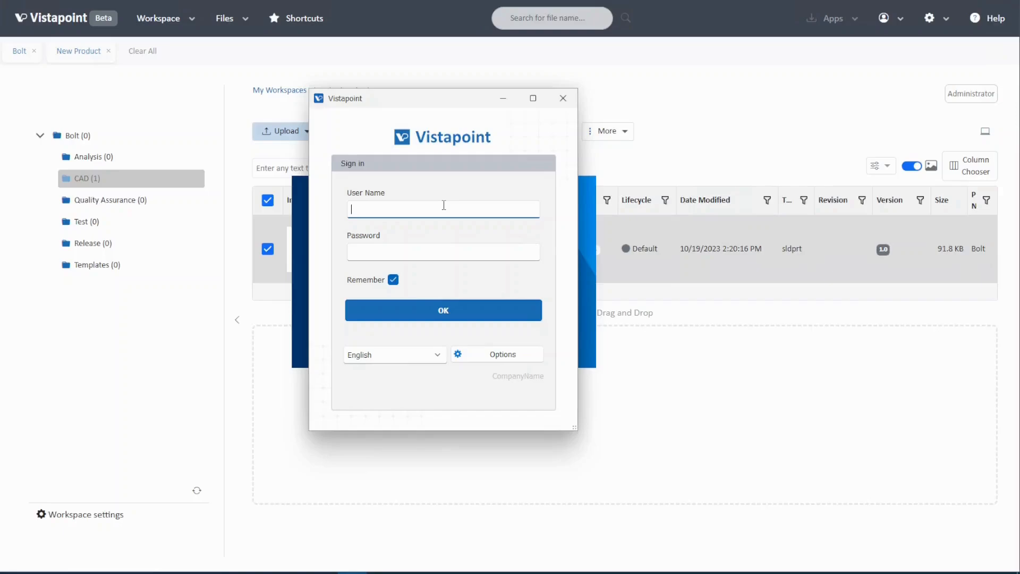
{"action": "type", "text": "Demo"}
{"action": "key", "text": "Tab"}
{"action": "type", "text": "**********"}
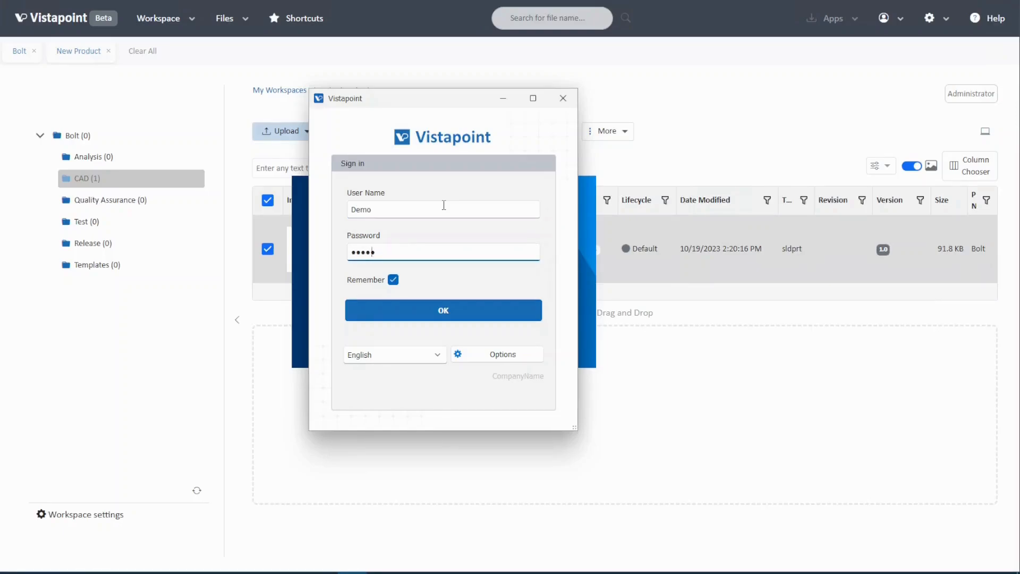
{"action": "type", "text": "***"}
{"action": "key", "text": "Return"}
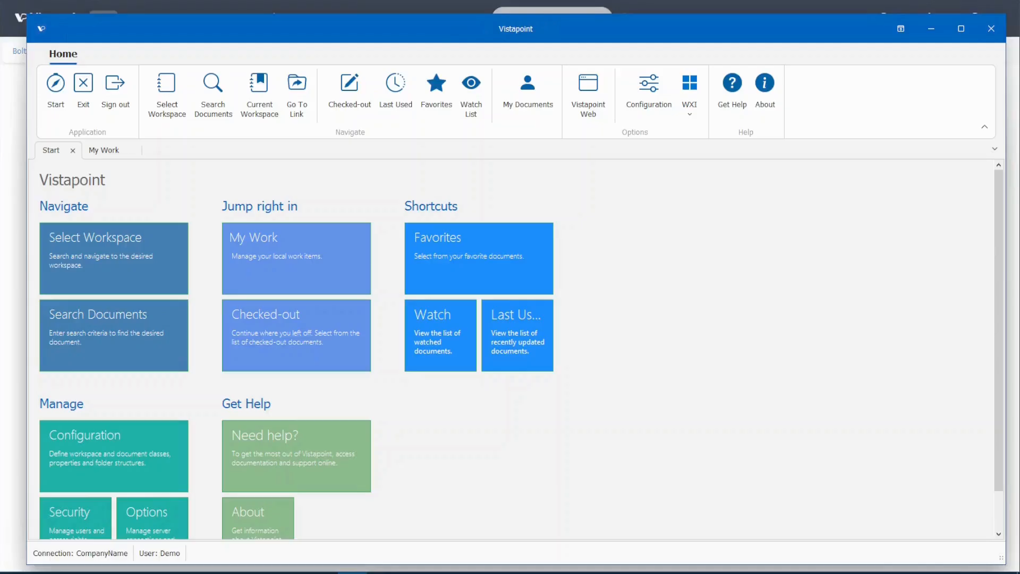
- Return to Vistapoint in the browser, view the available CAD integrations, and go back to the workspace list
{"action": "left_click", "coordinate": [425, 5]}
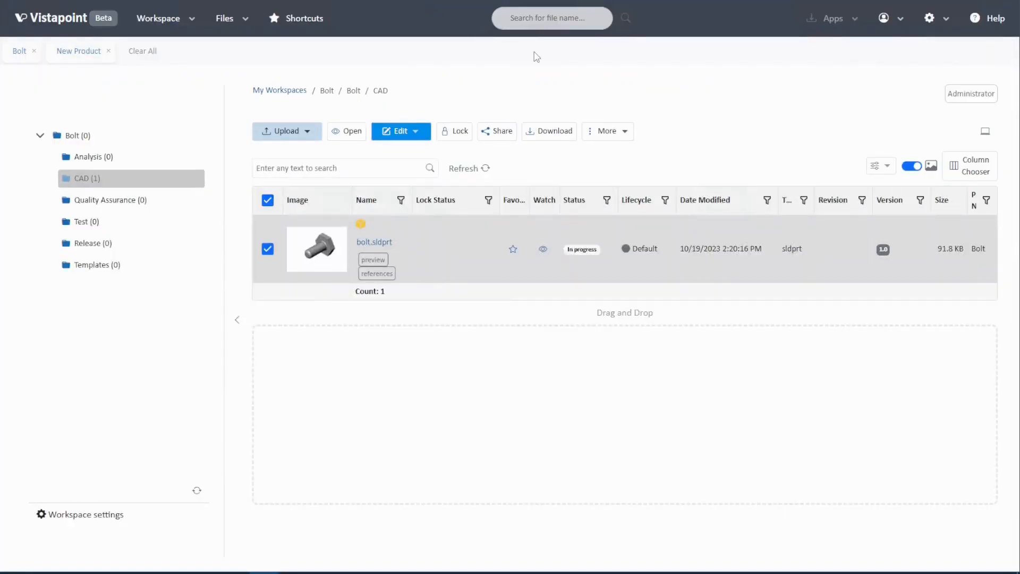
{"action": "left_click", "coordinate": [829, 18]}
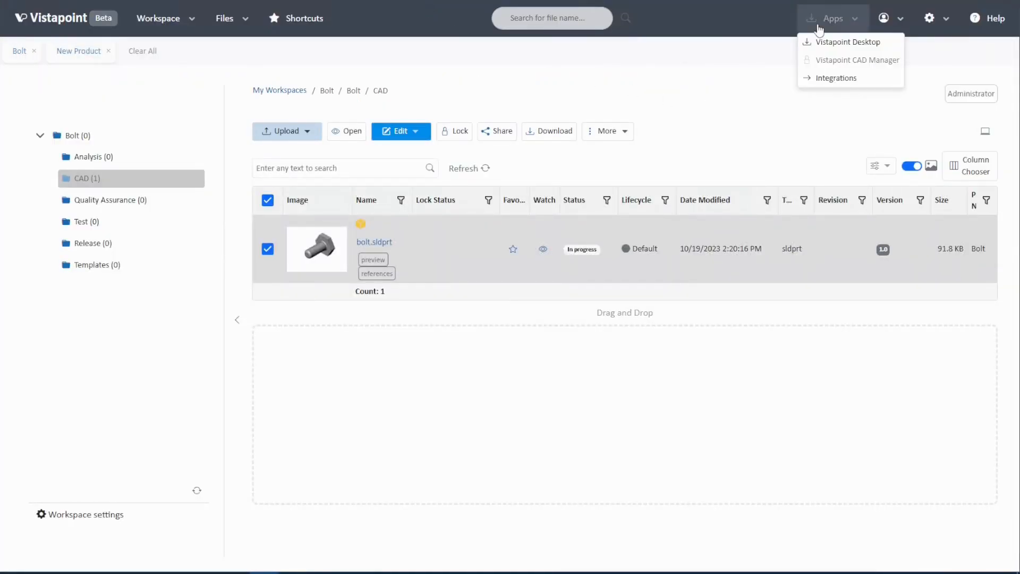
{"action": "left_click", "coordinate": [828, 85]}
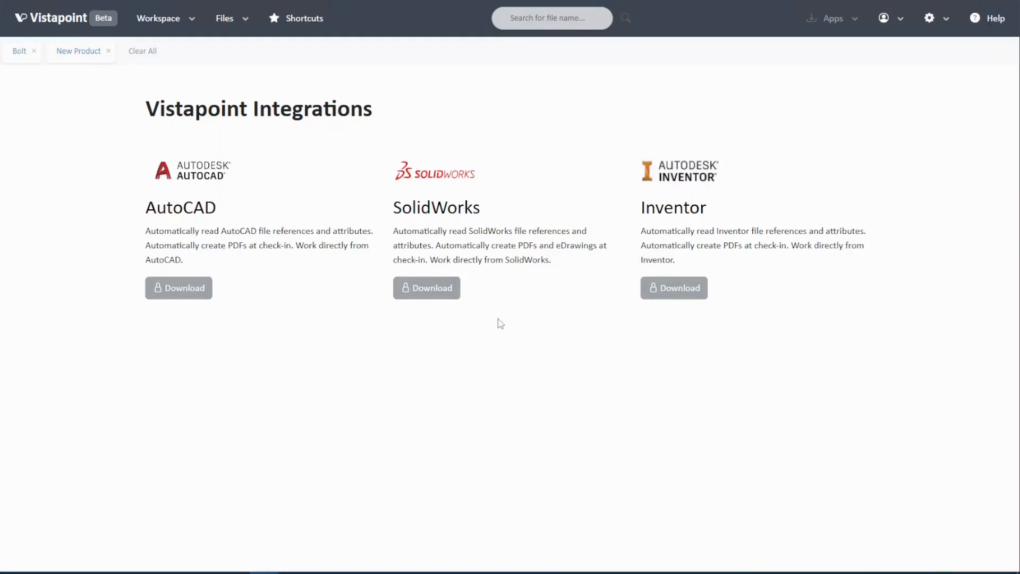
{"action": "left_click", "coordinate": [188, 21]}
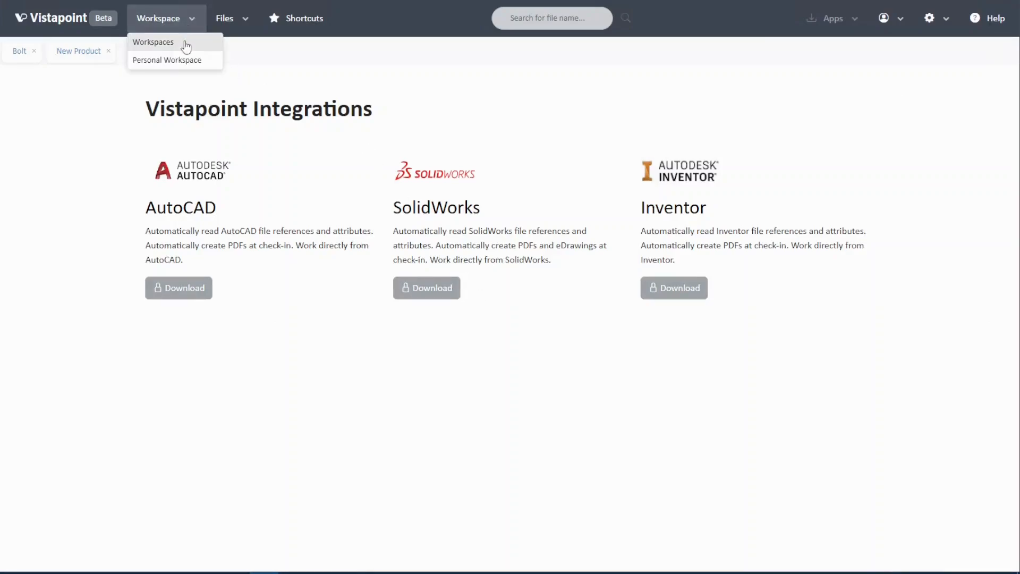
{"action": "left_click", "coordinate": [186, 43]}
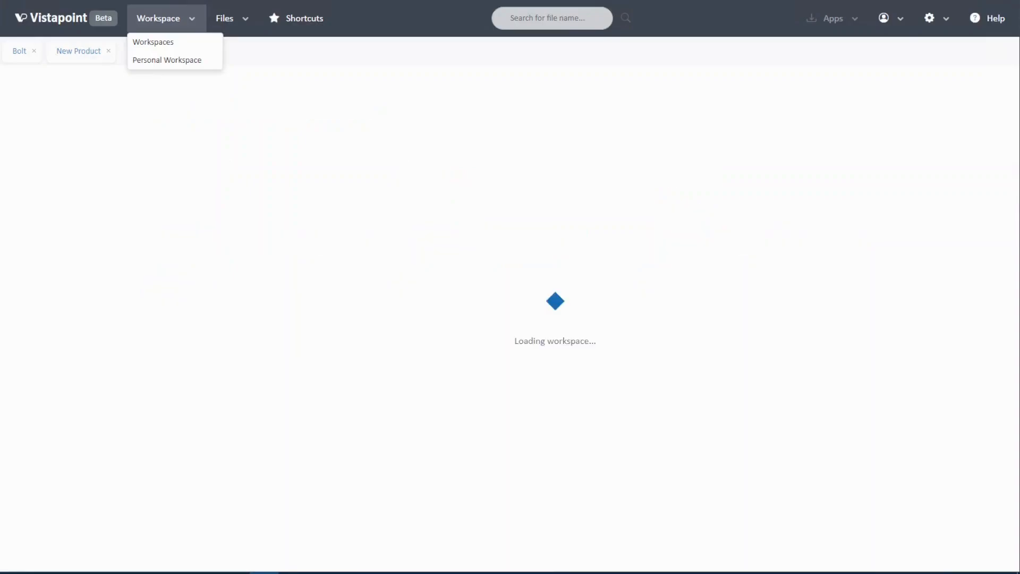
- Switch to Vistapoint Desktop and open My Work from the start page
{"action": "key", "text": "alt+Tab"}
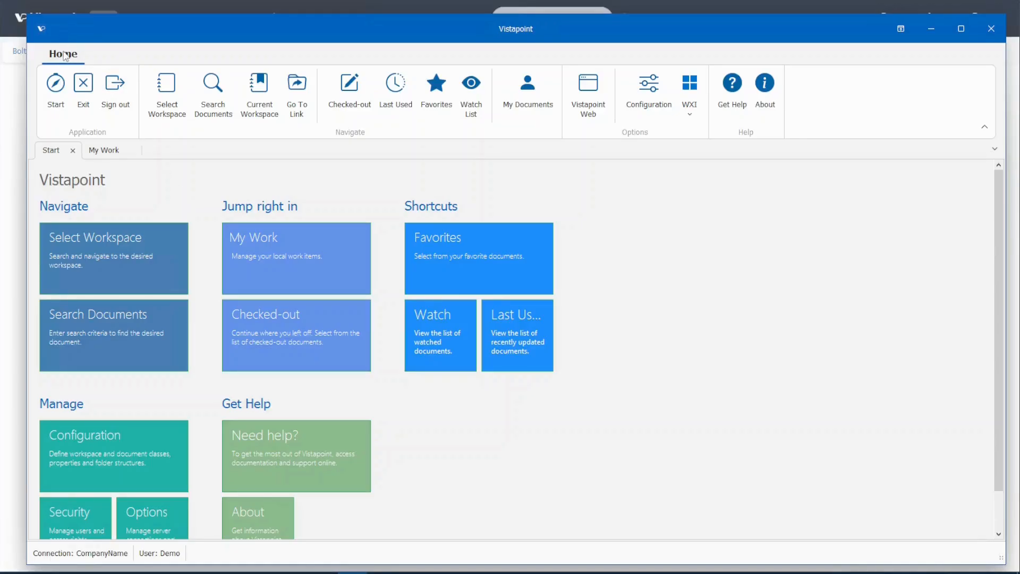
{"action": "left_click", "coordinate": [55, 103]}
{"action": "left_click", "coordinate": [296, 237]}
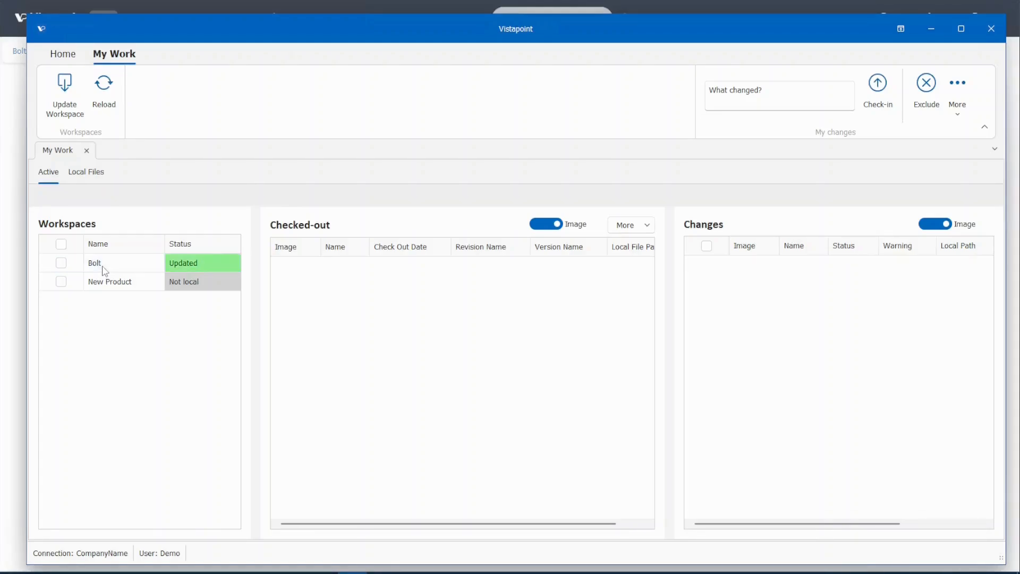
- Select the Bolt workspace in My Work, and change the selection to only the New Product workspace
{"action": "left_click", "coordinate": [105, 268]}
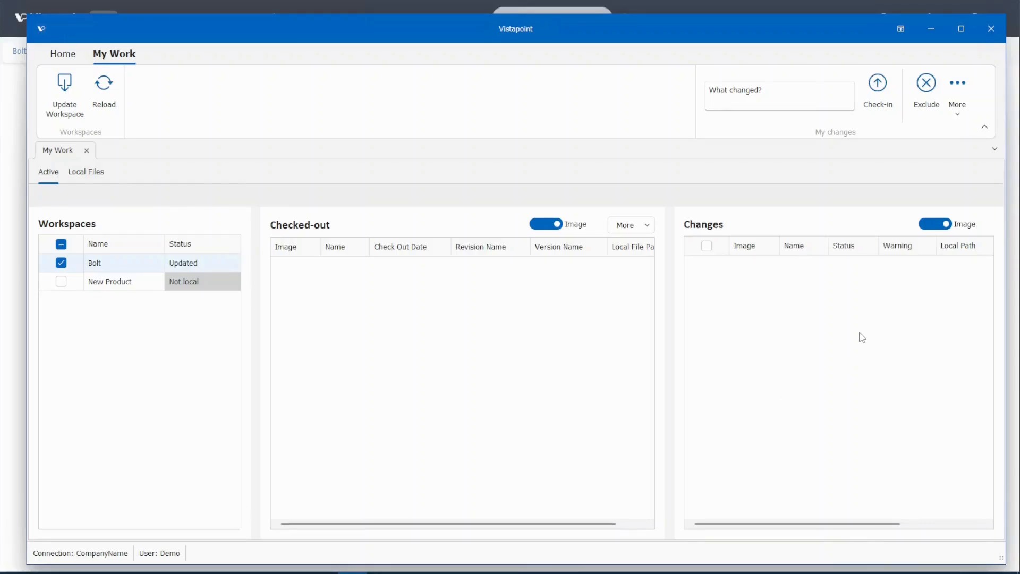
{"action": "left_click", "coordinate": [139, 265]}
{"action": "left_click", "coordinate": [136, 266]}
{"action": "left_click", "coordinate": [139, 270]}
{"action": "left_click", "coordinate": [128, 286]}
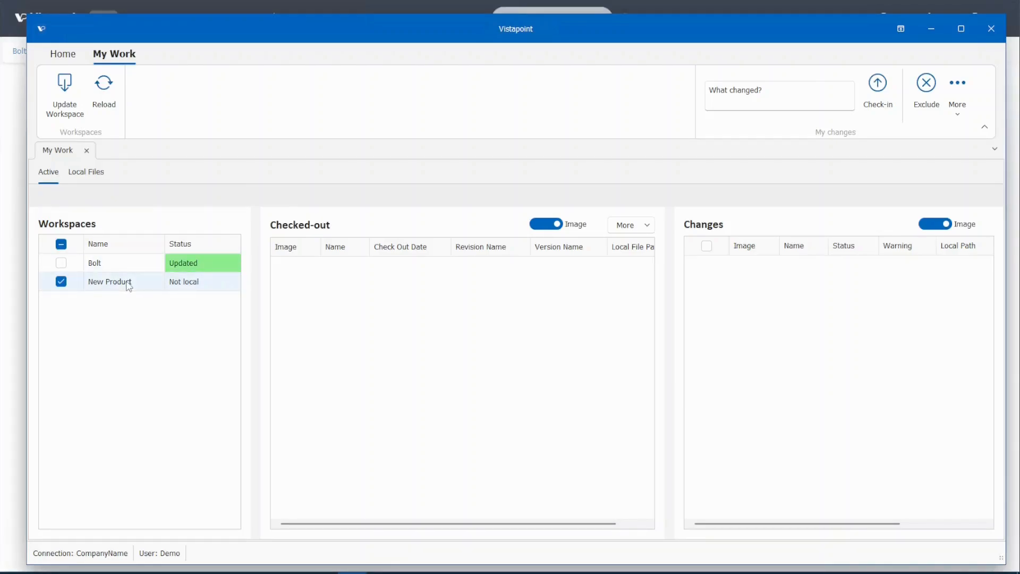
- Update the New Product workspace to the local computer, accepting the overwrite of local changes
{"action": "left_click", "coordinate": [71, 114]}
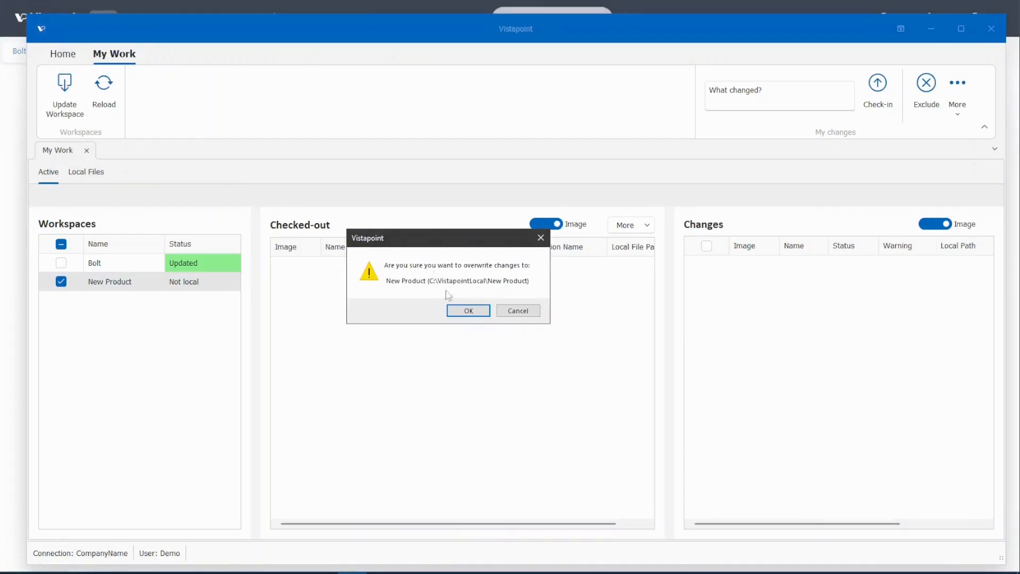
{"action": "left_click", "coordinate": [456, 314]}
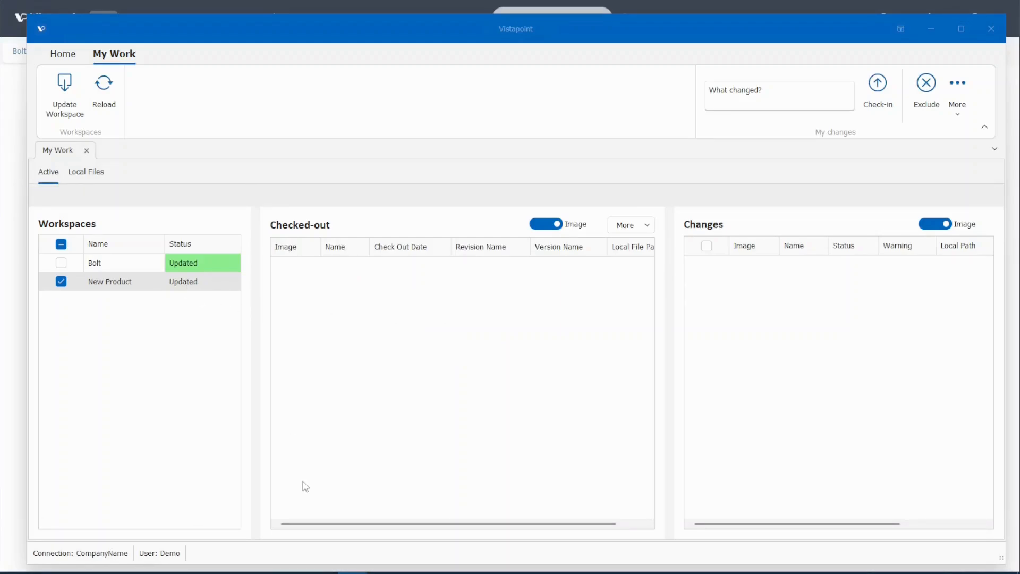
- Switch to File Explorer and open the New Product workspace folder inside C:\VistapointLocal
{"action": "mouse_move", "coordinate": [204, 572]}
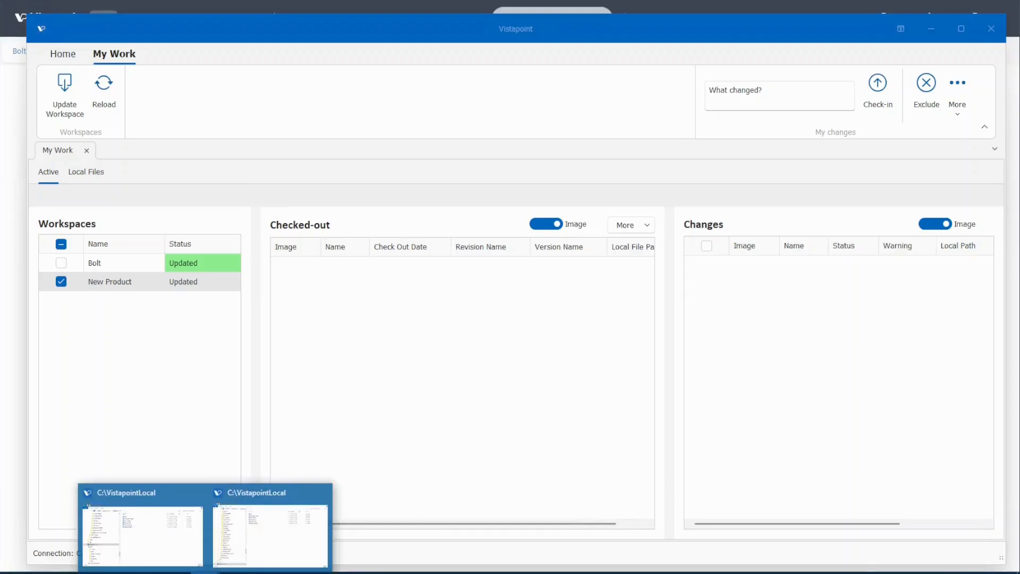
{"action": "left_click", "coordinate": [282, 552]}
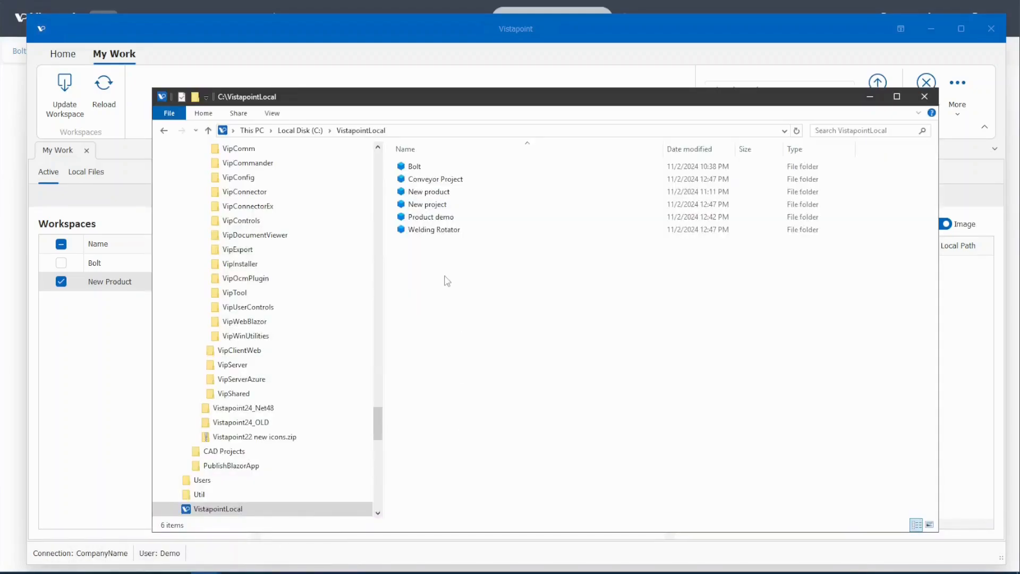
{"action": "left_click", "coordinate": [309, 133]}
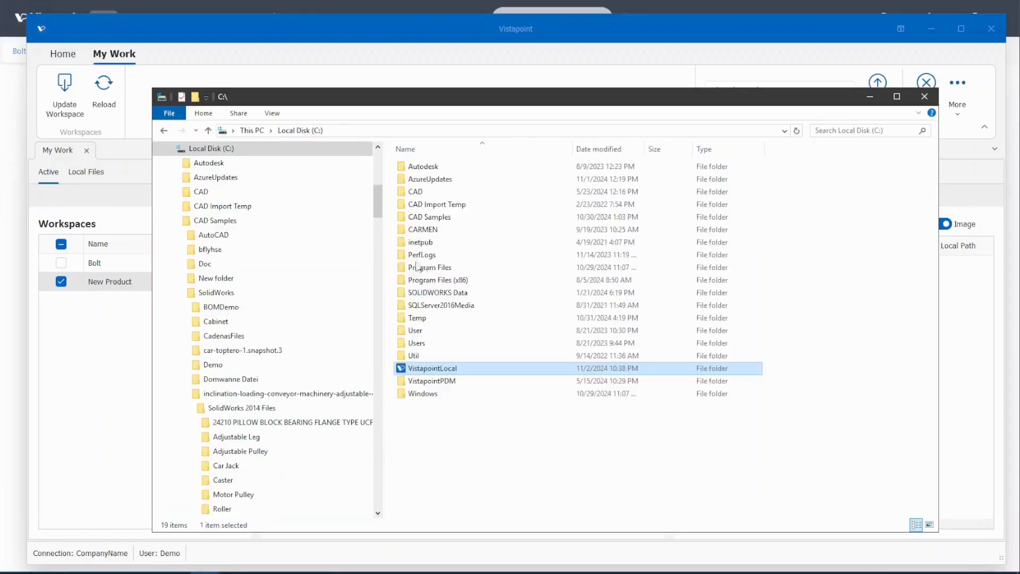
{"action": "double_click", "coordinate": [434, 366]}
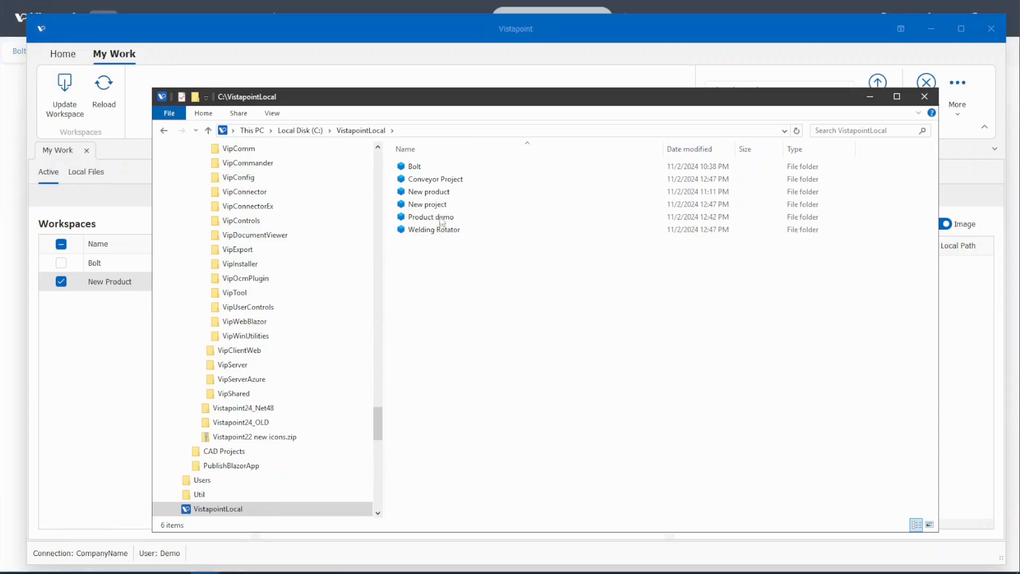
{"action": "left_click", "coordinate": [440, 194]}
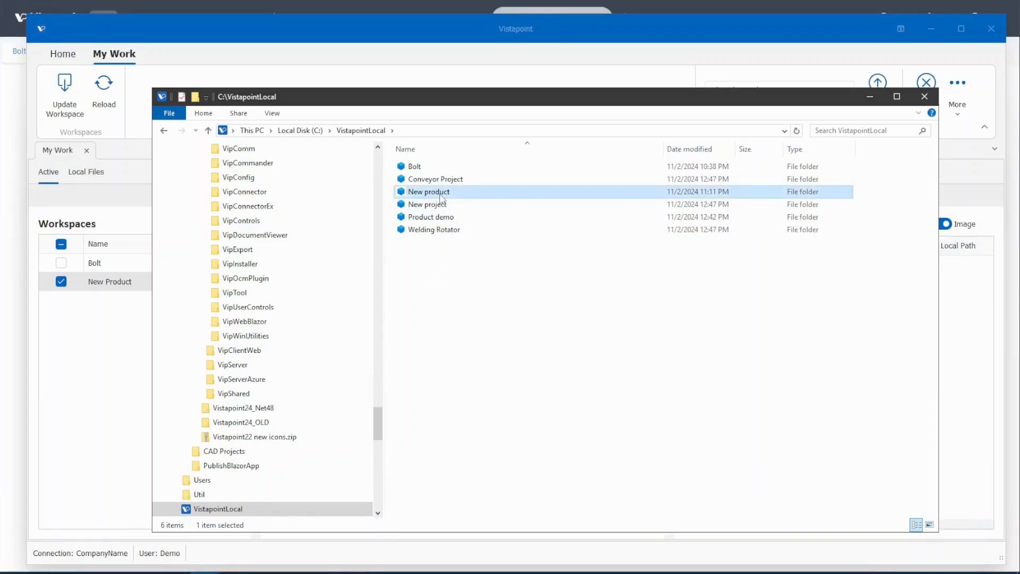
{"action": "double_click", "coordinate": [449, 195]}
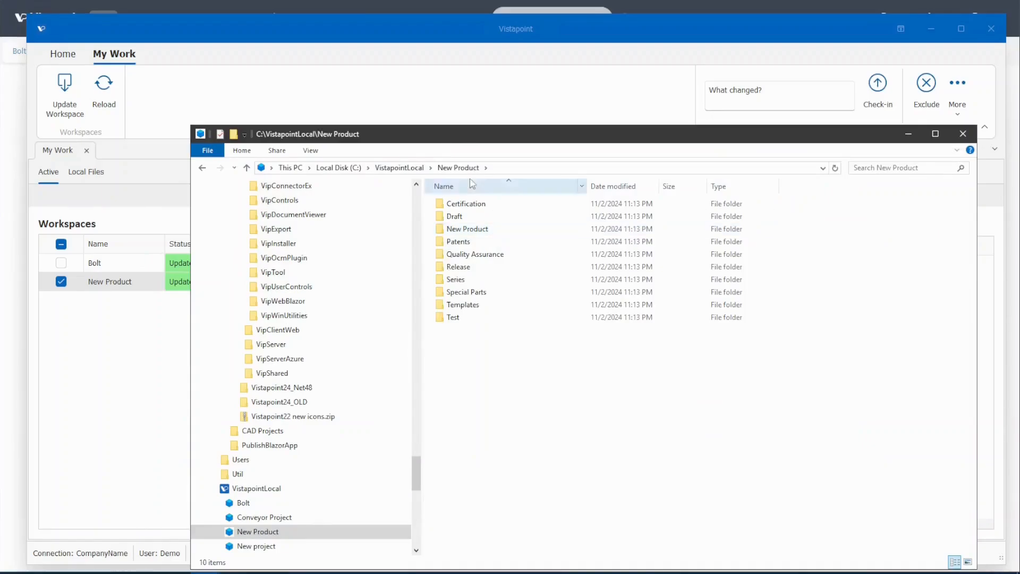
- Paste the copied Caster 300 assembly and its SOLIDWORKS part files into the workspace's Draft folder
{"action": "double_click", "coordinate": [486, 218]}
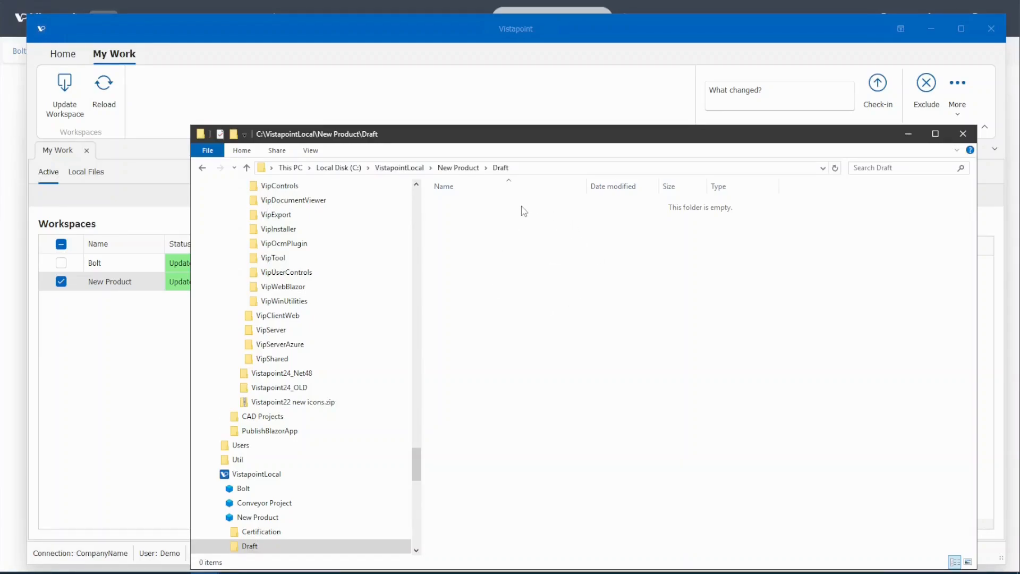
{"action": "key", "text": "ctrl+v"}
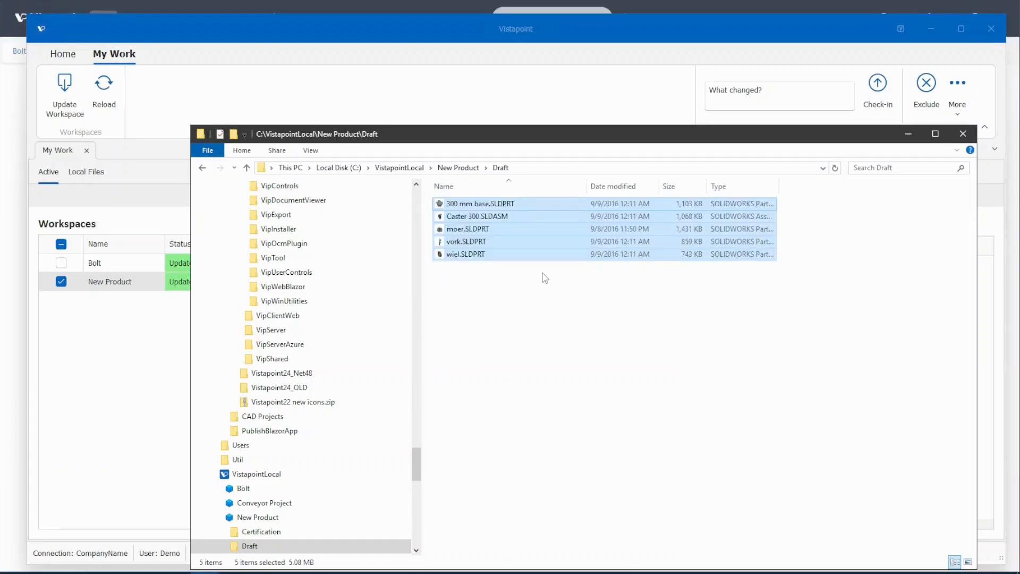
{"action": "left_click", "coordinate": [545, 278]}
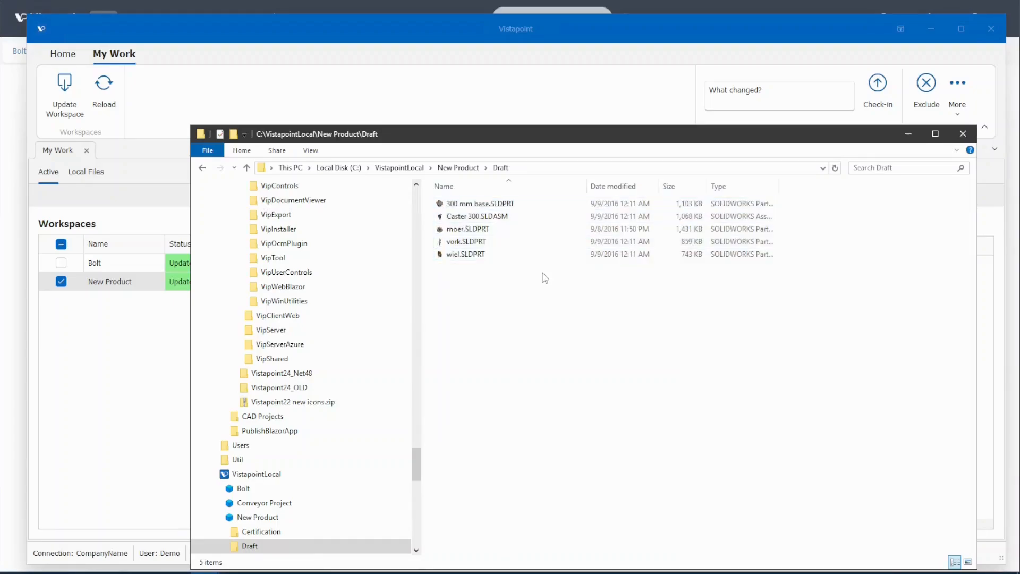
- Return to Vistapoint Desktop, select all the added files in Changes, and check them in
{"action": "left_click", "coordinate": [918, 136]}
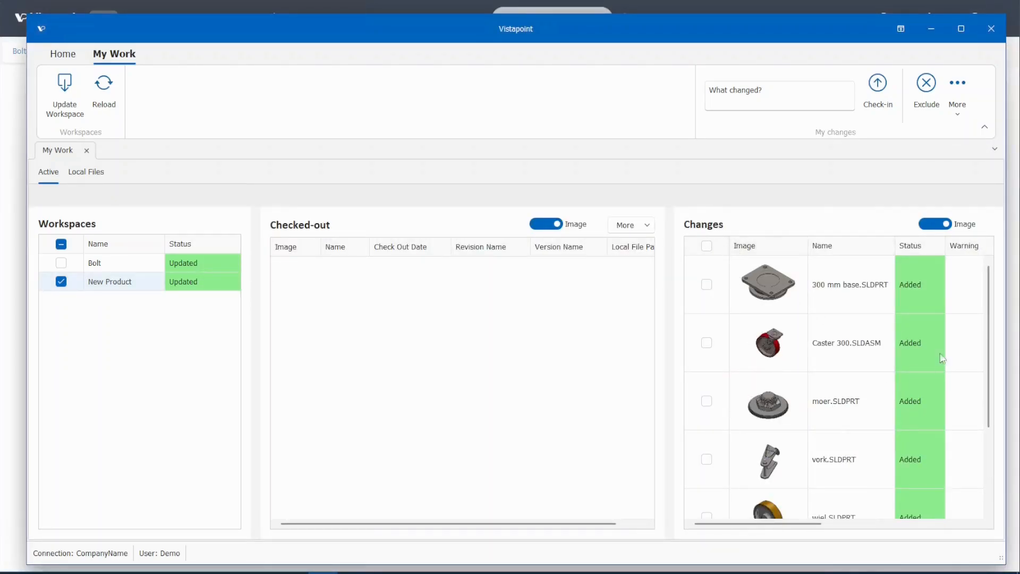
{"action": "left_click", "coordinate": [701, 245]}
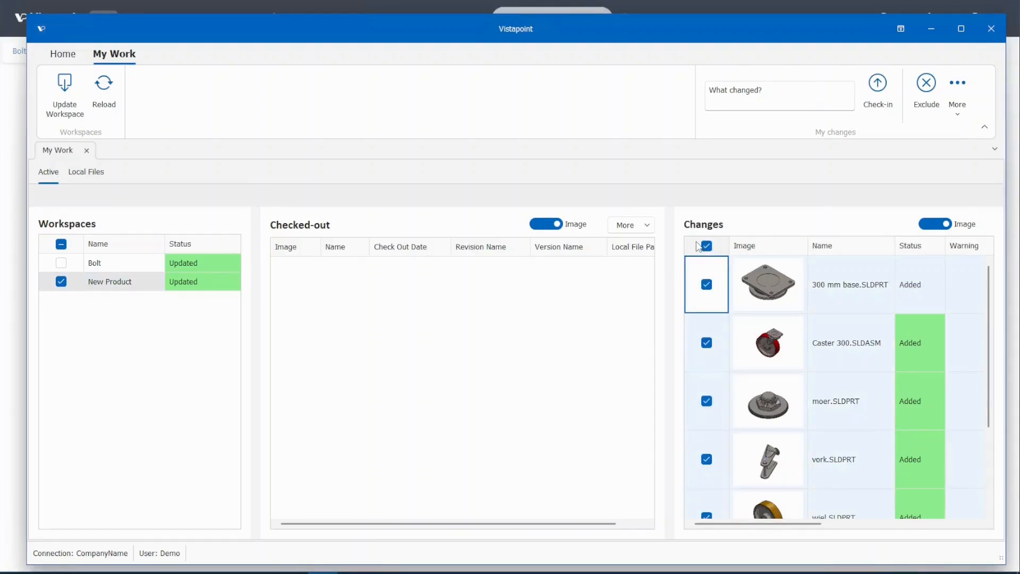
{"action": "left_click", "coordinate": [873, 107]}
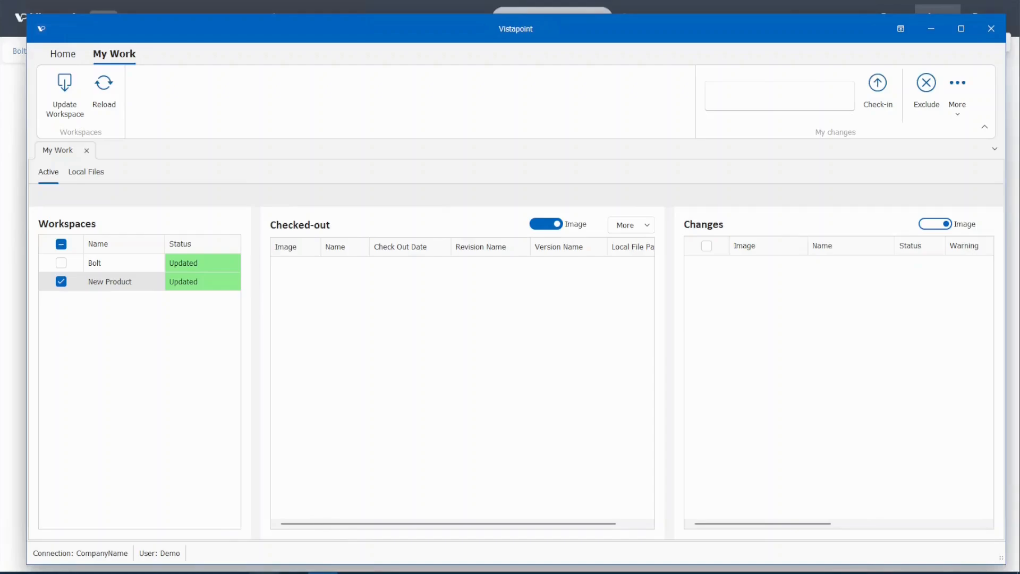
- Switch to Vistapoint in the browser and open the Draft folder of the New Product workspace
{"action": "mouse_move", "coordinate": [265, 571]}
{"action": "left_click", "coordinate": [267, 524]}
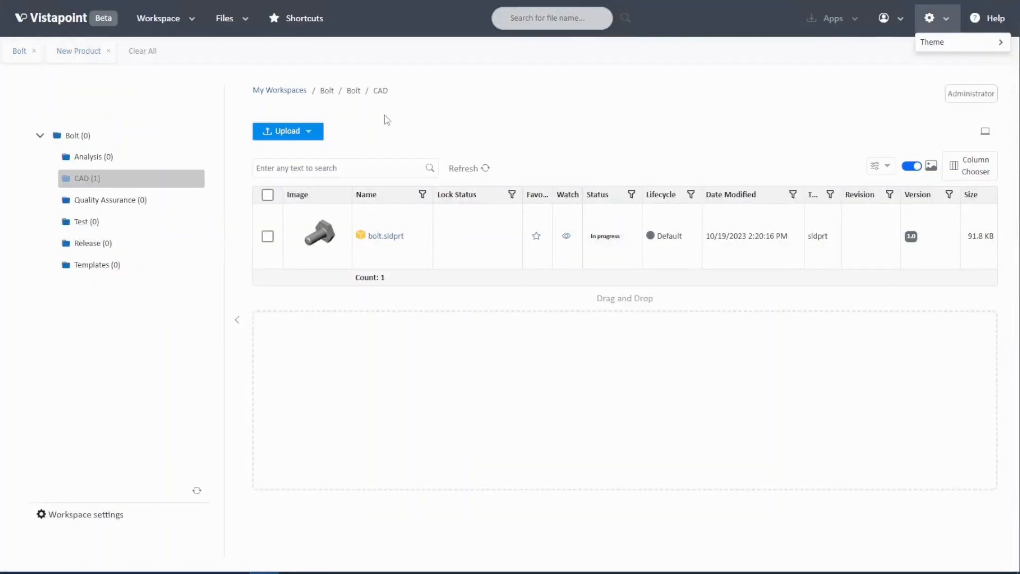
{"action": "left_click", "coordinate": [20, 53]}
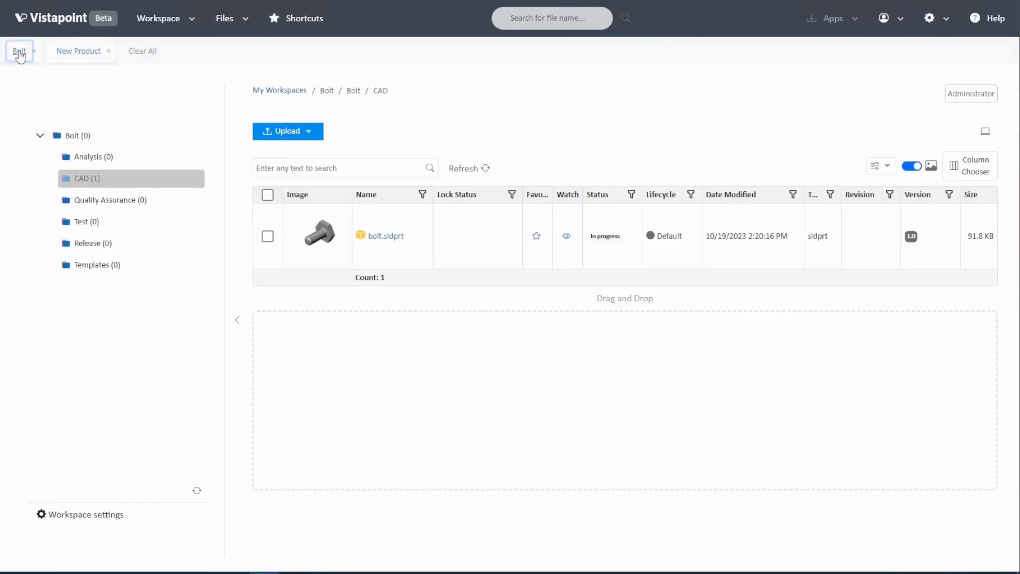
{"action": "left_click", "coordinate": [158, 18]}
{"action": "left_click", "coordinate": [157, 41]}
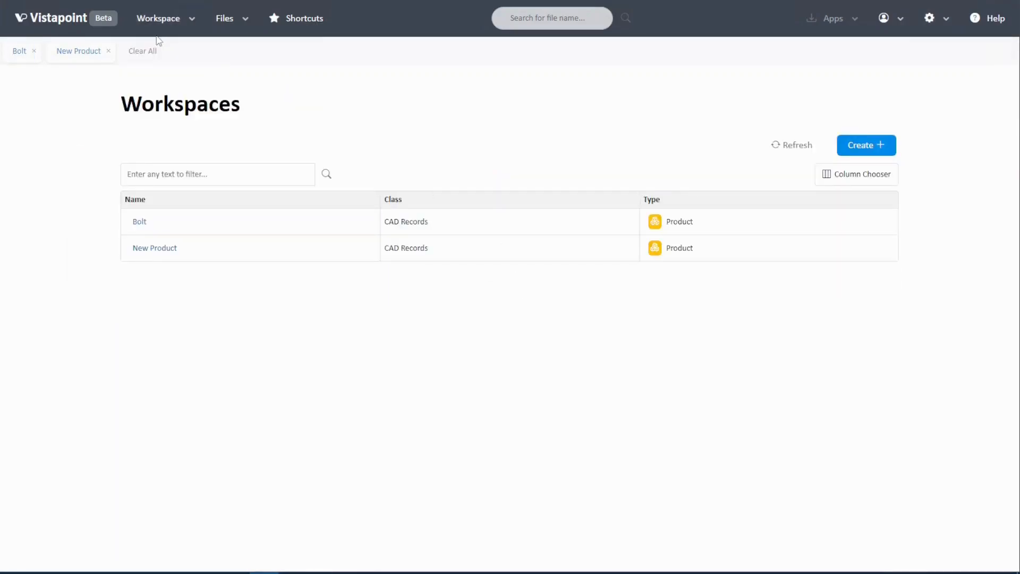
{"action": "left_click", "coordinate": [159, 249]}
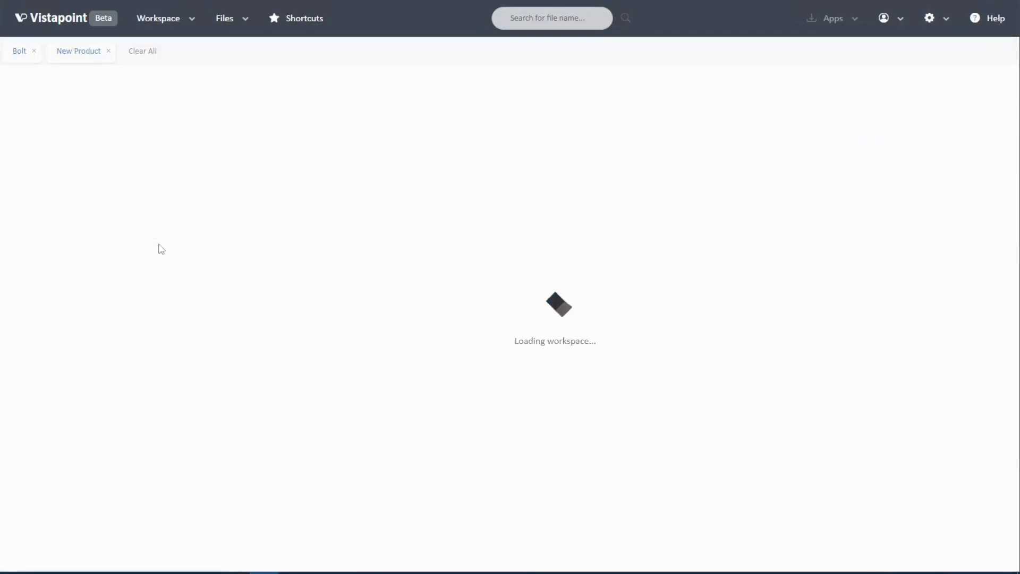
{"action": "left_click", "coordinate": [104, 177]}
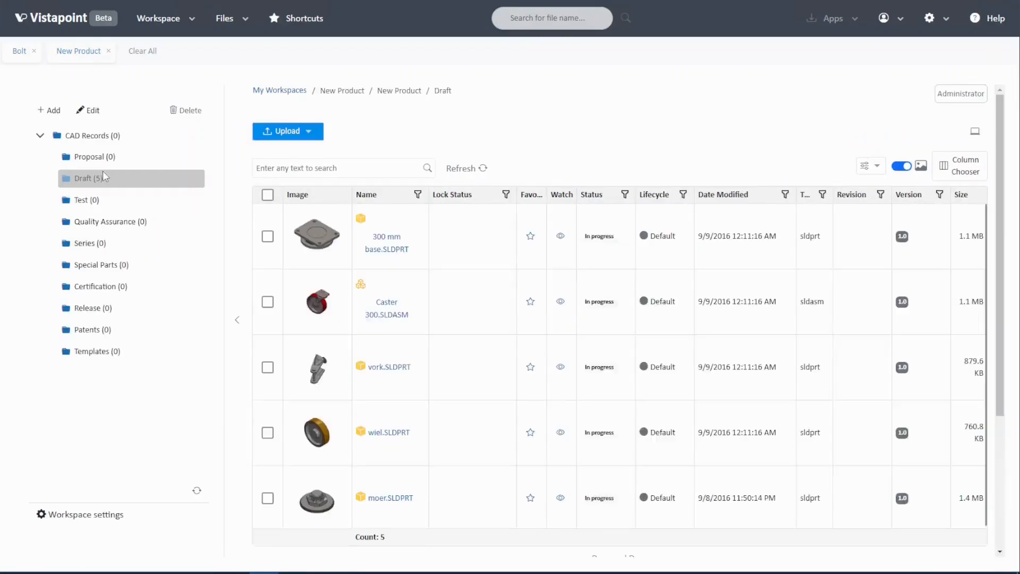
- View the file info of Caster 300.SLDASM and list its references at MultiLevel
{"action": "left_click", "coordinate": [484, 300]}
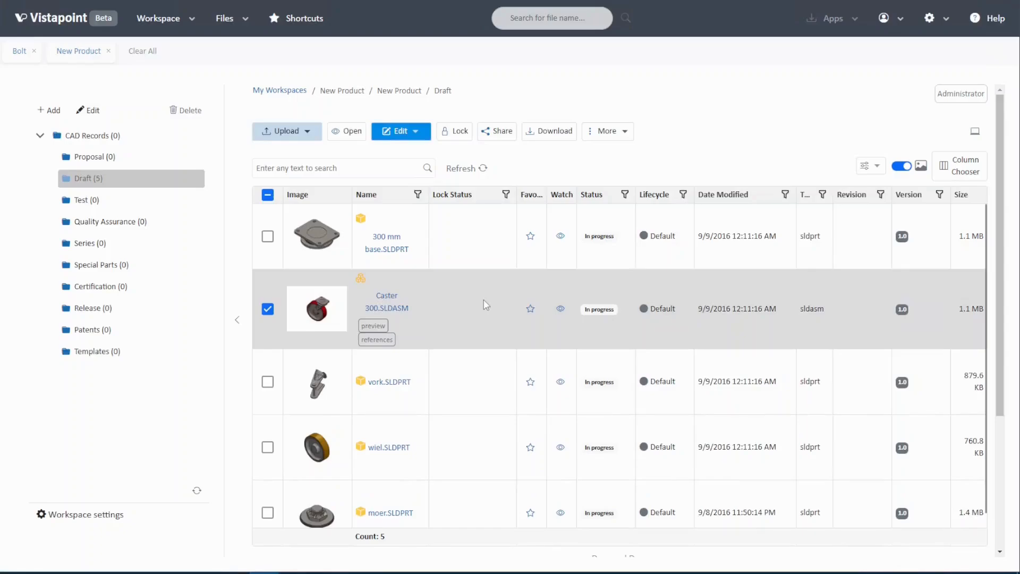
{"action": "left_click", "coordinate": [373, 326]}
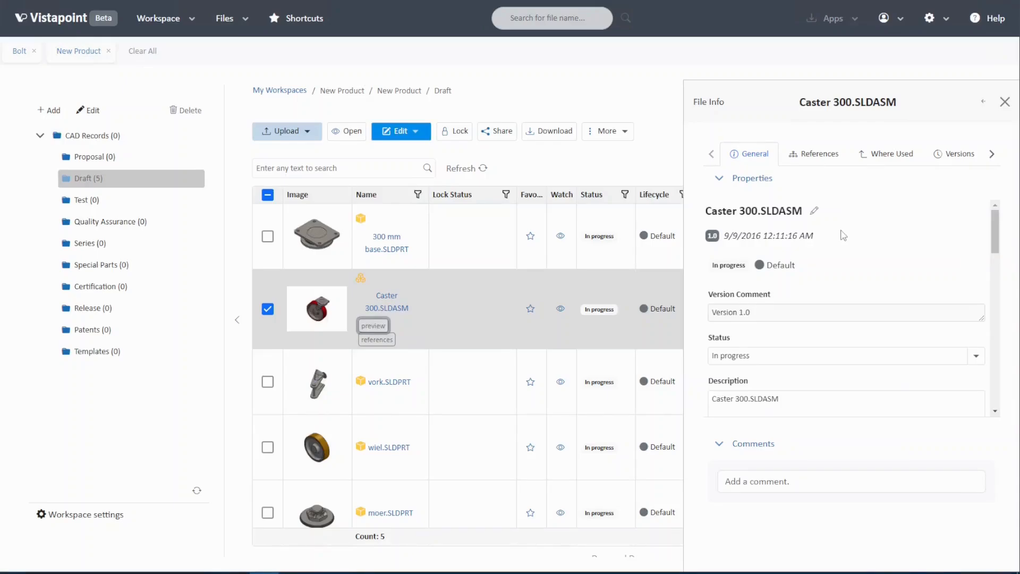
{"action": "left_click", "coordinate": [808, 154]}
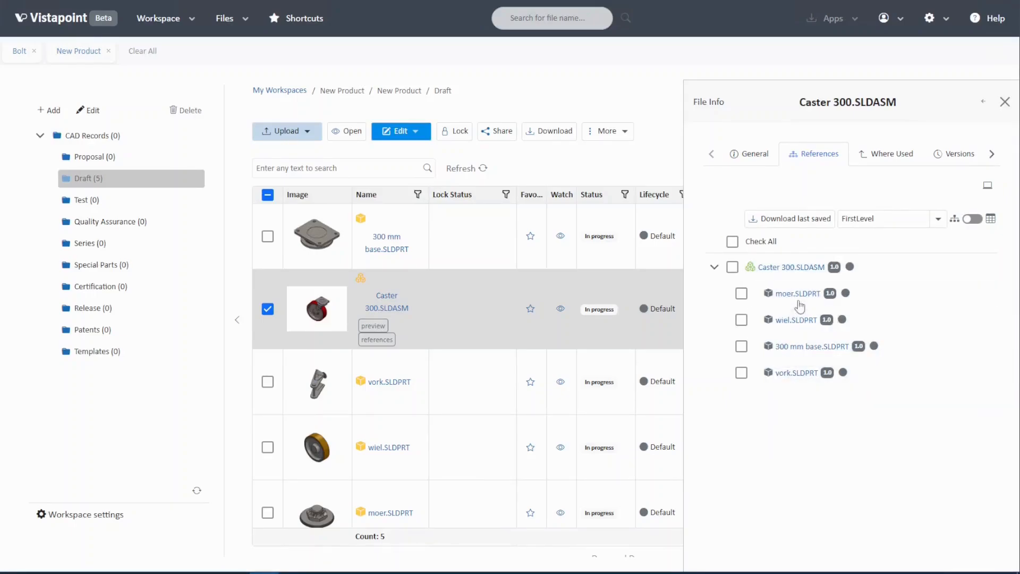
{"action": "left_click", "coordinate": [939, 219]}
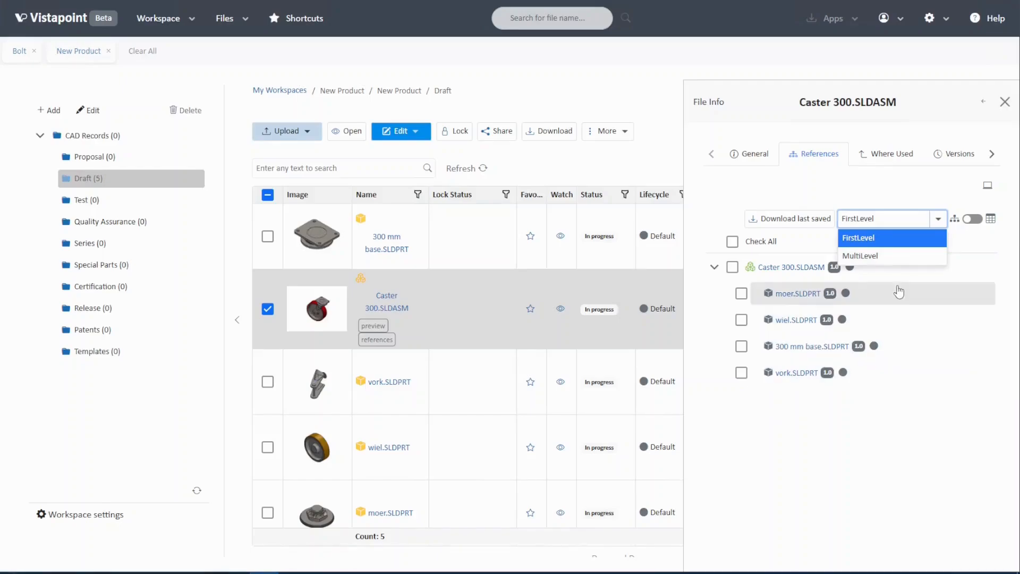
{"action": "left_click", "coordinate": [901, 256]}
- Check where 300 mm base.SLDPRT is used, and open the details page of its parent assembly Caster 300.SLDASM
{"action": "left_click", "coordinate": [462, 253]}
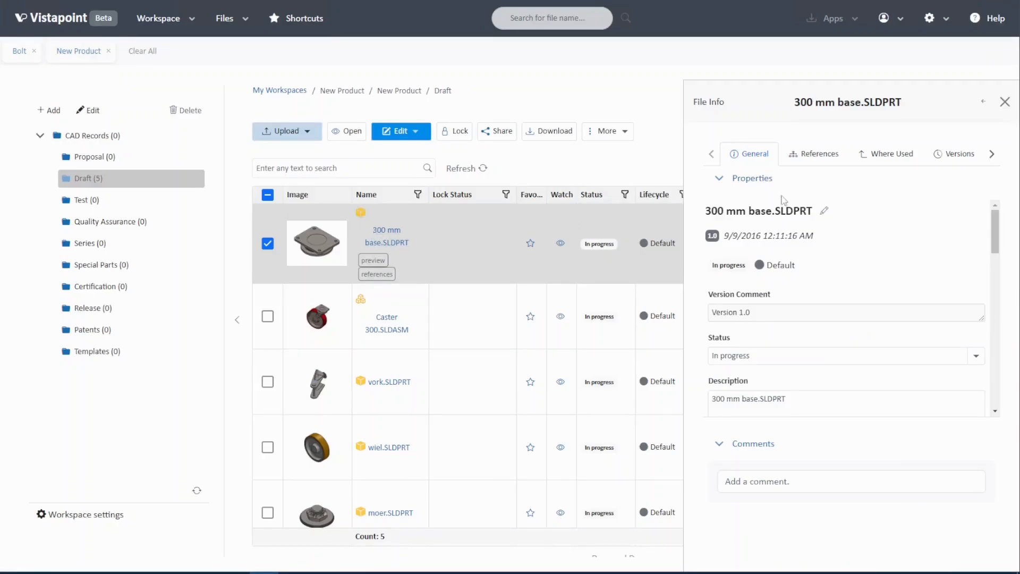
{"action": "left_click", "coordinate": [869, 161]}
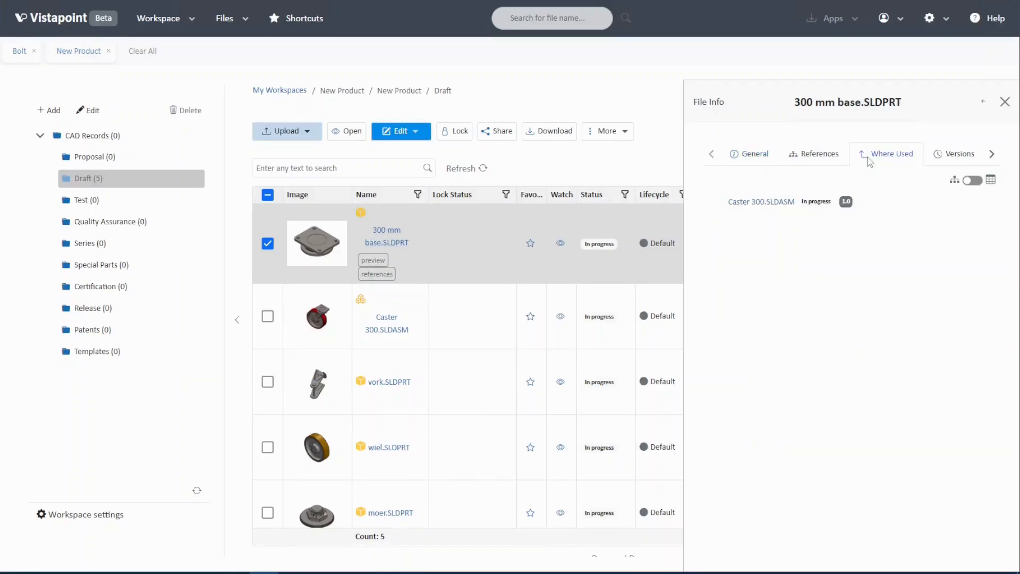
{"action": "left_click", "coordinate": [763, 204]}
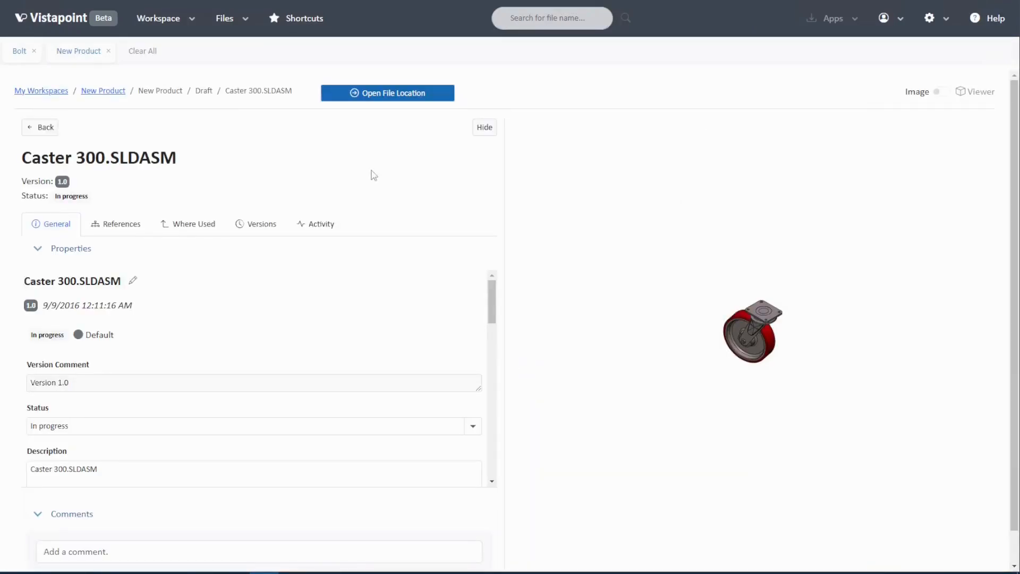
- Leave the assembly's details page for the Draft folder and close the file info of 300 mm base.SLDPRT
{"action": "left_click", "coordinate": [158, 18]}
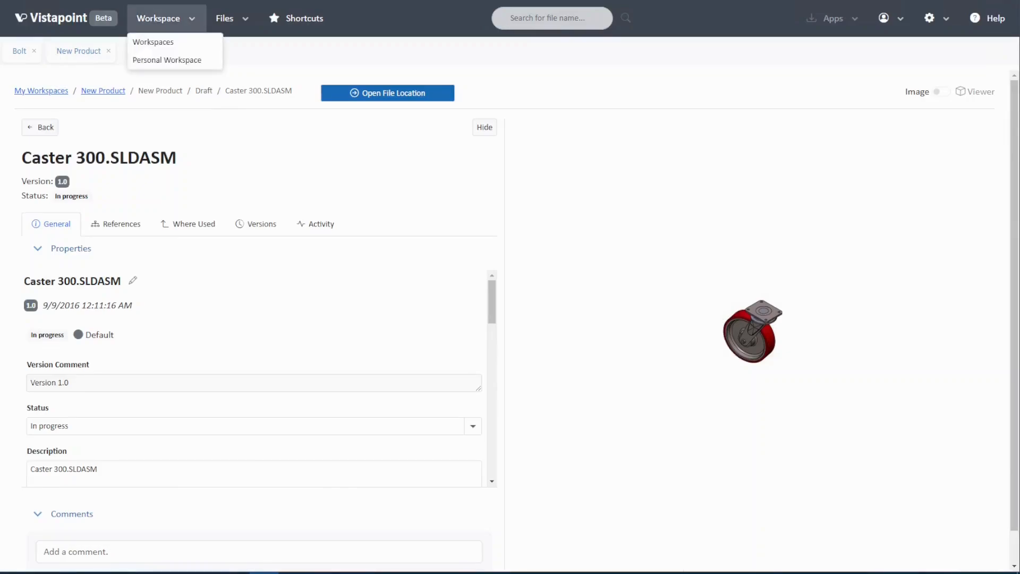
{"action": "left_click", "coordinate": [158, 1]}
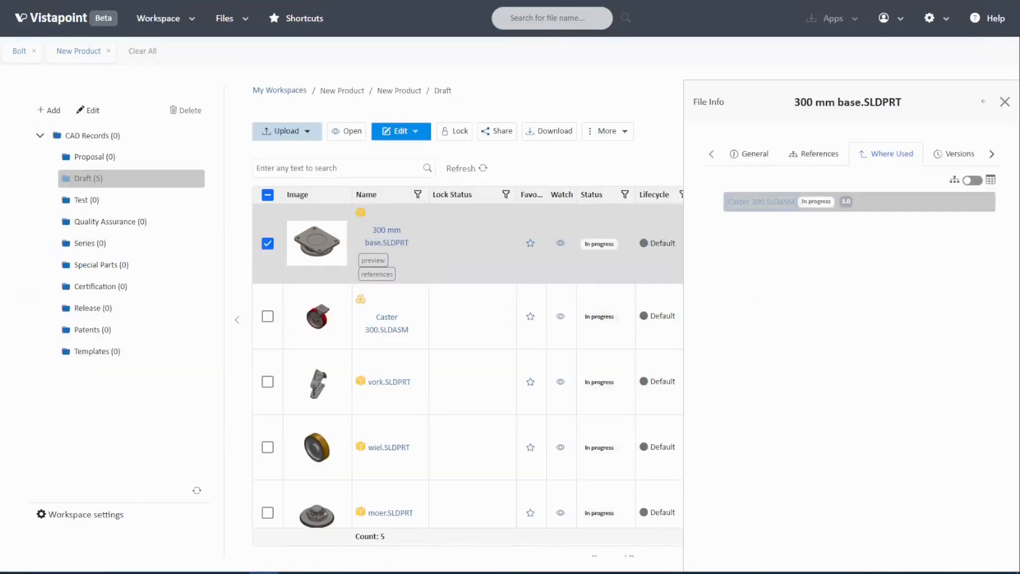
{"action": "left_click", "coordinate": [1004, 103]}
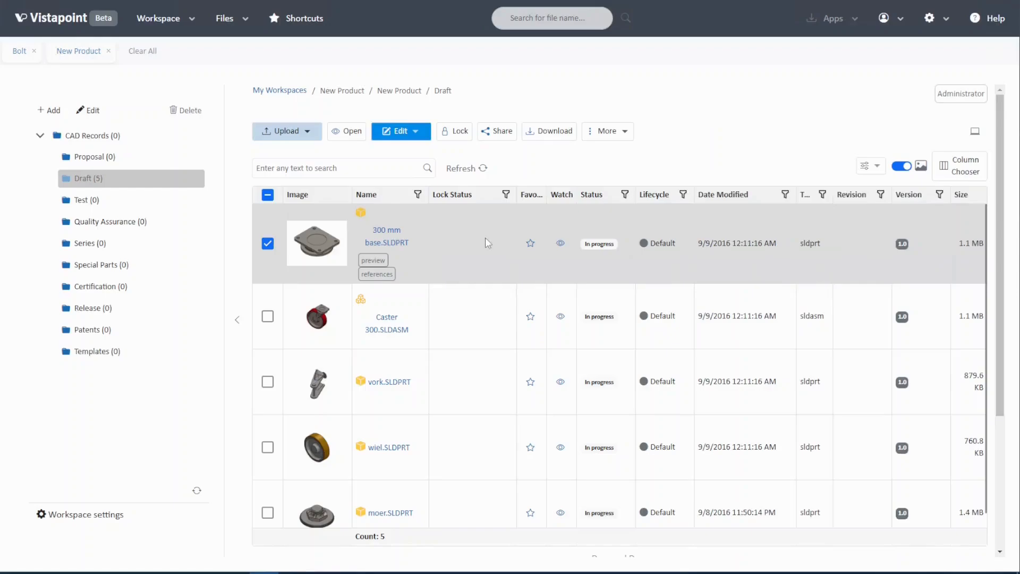
- Open 300 mm base.SLDPRT in SOLIDWORKS from the Draft folder, signing in to Vistapoint with the account password
{"action": "left_click", "coordinate": [977, 132]}
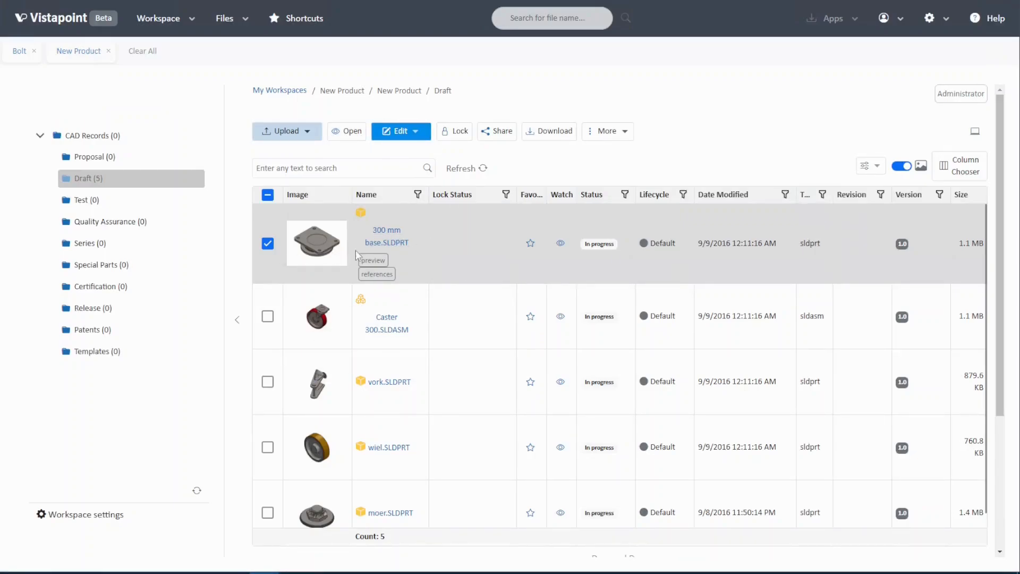
{"action": "left_click", "coordinate": [351, 133]}
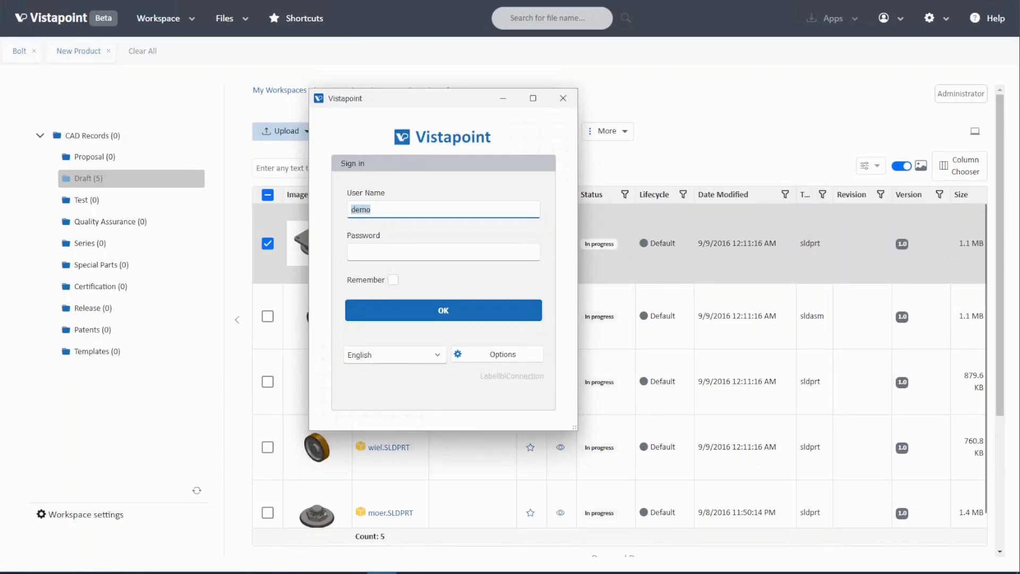
{"action": "left_click", "coordinate": [426, 253]}
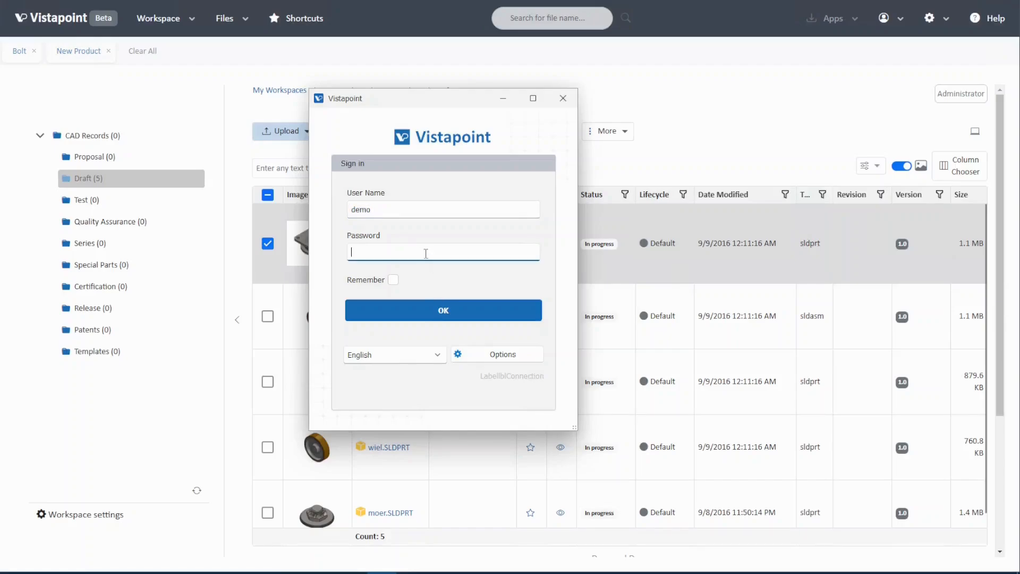
{"action": "type", "text": "•••••••••••••"}
{"action": "key", "text": "Return"}
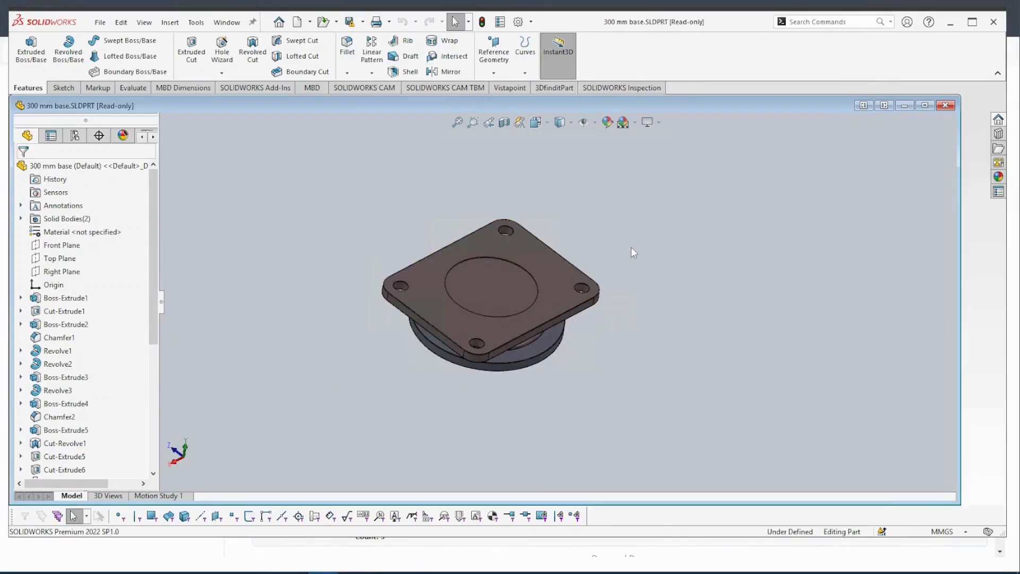
- Close the 300 mm base part and minimize SOLIDWORKS to return to Vistapoint in the browser
{"action": "left_click", "coordinate": [945, 105]}
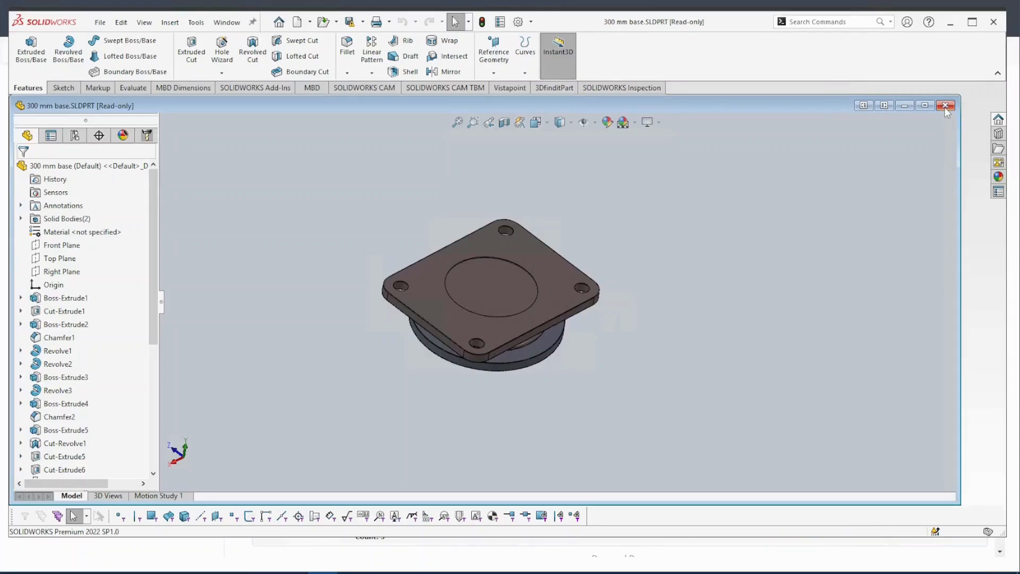
{"action": "left_click", "coordinate": [950, 24]}
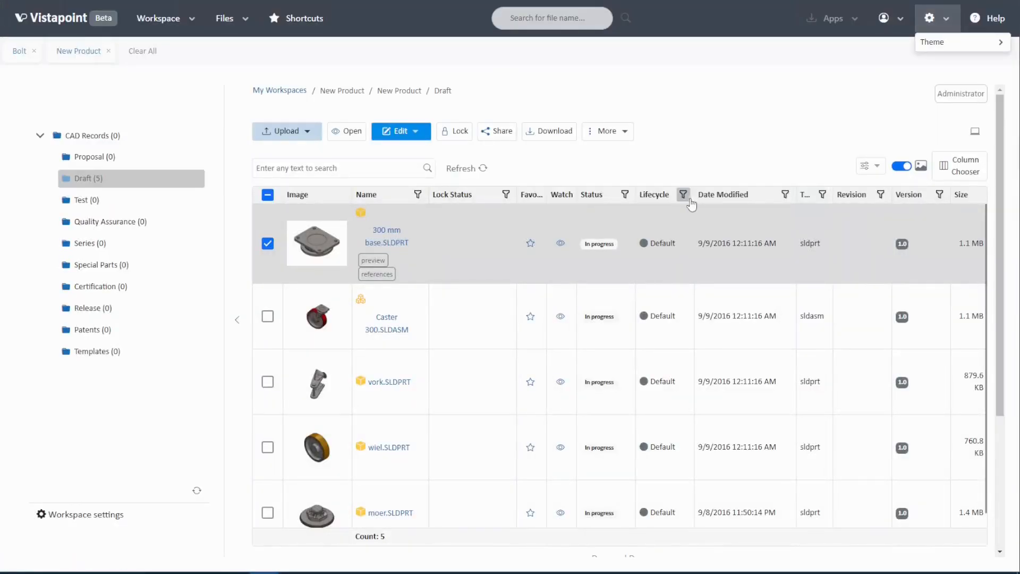
- Show the references of the Caster 300.SLDASM assembly from the Draft folder
{"action": "left_click", "coordinate": [475, 311]}
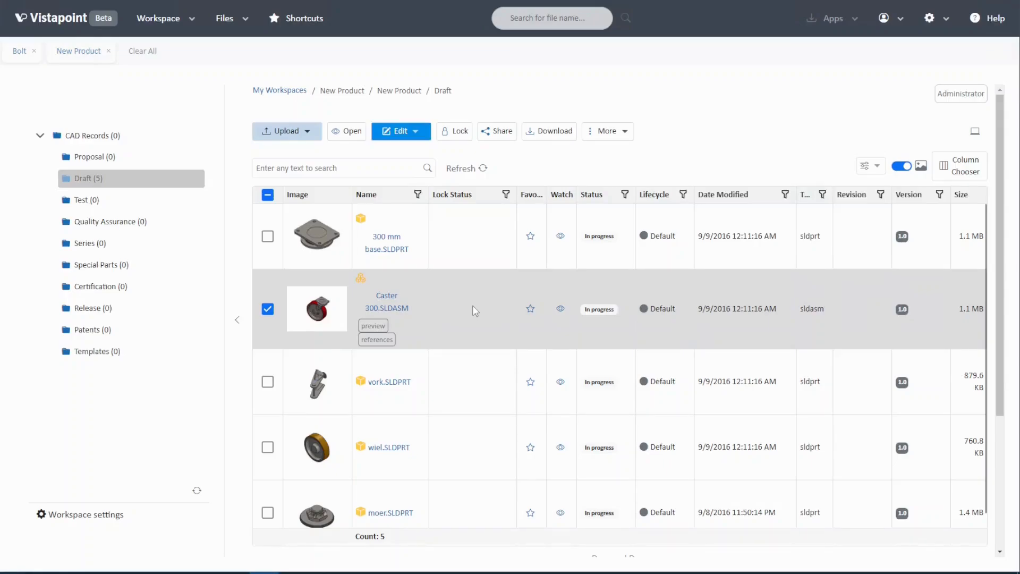
{"action": "left_click", "coordinate": [373, 326]}
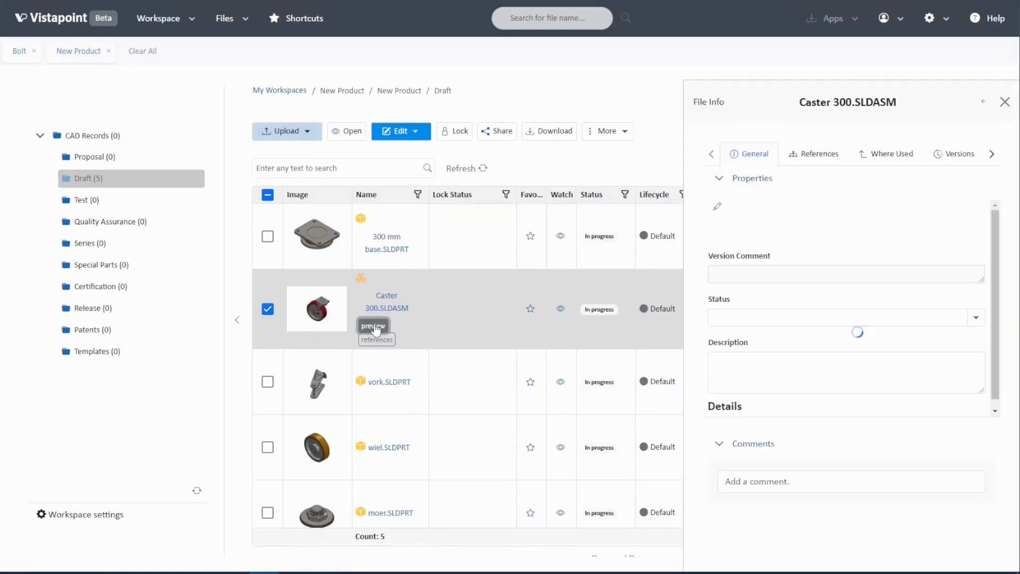
{"action": "left_click", "coordinate": [824, 166]}
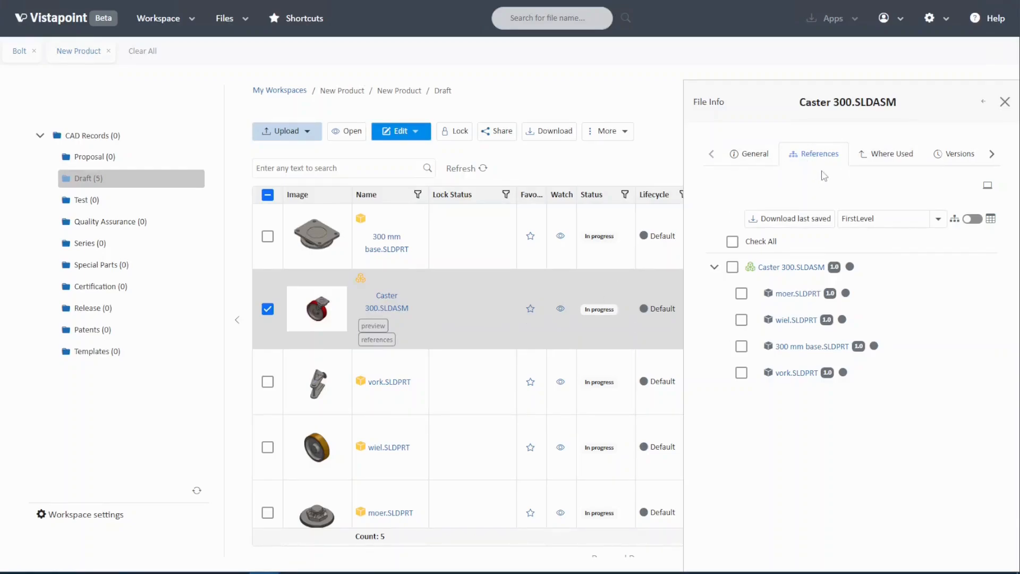
- Check out Caster 300.SLDASM together with its referenced part moer.SLDPRT, without opening them
{"action": "left_click", "coordinate": [733, 267]}
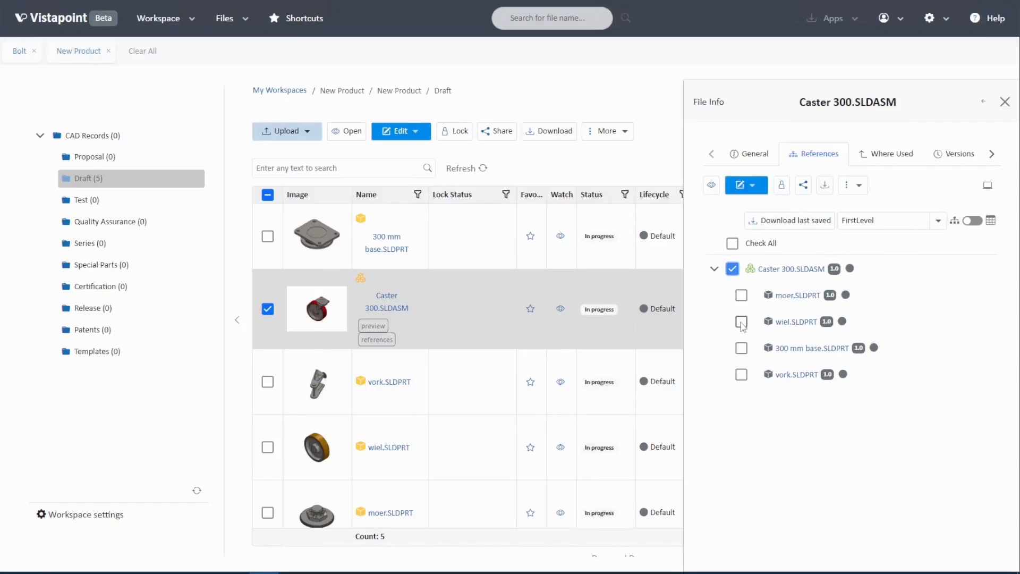
{"action": "left_click", "coordinate": [741, 297]}
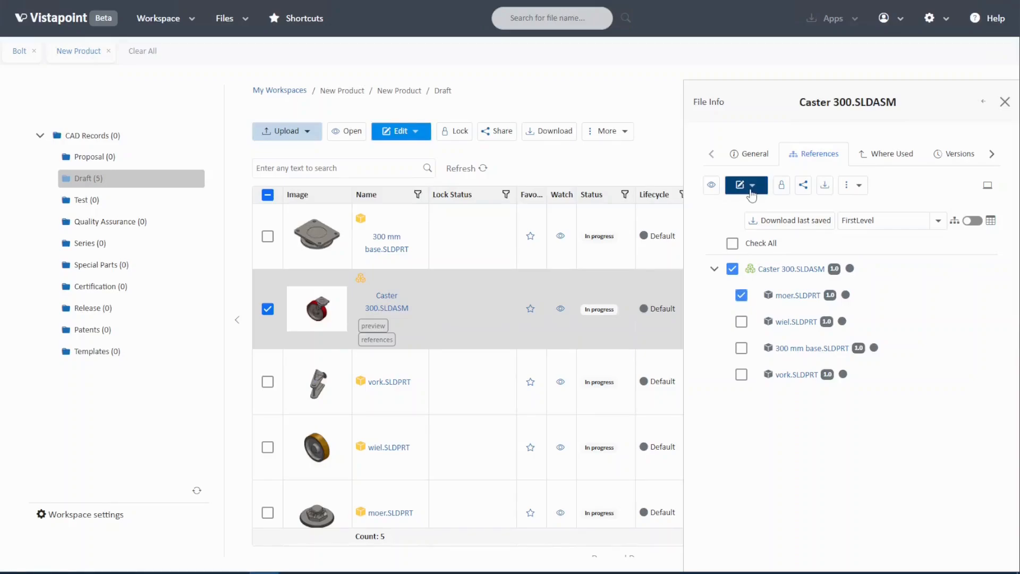
{"action": "left_click", "coordinate": [751, 186]}
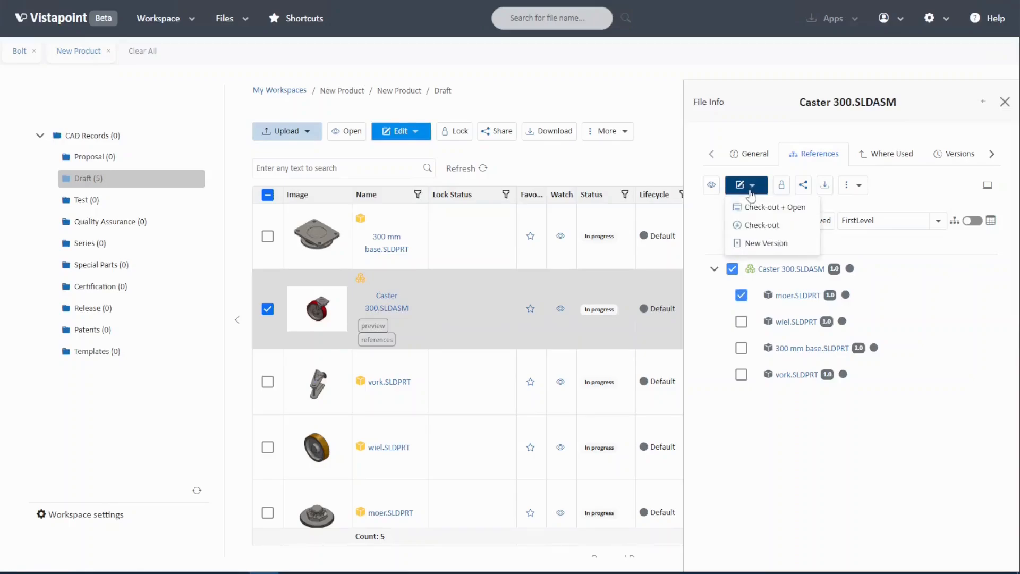
{"action": "left_click", "coordinate": [751, 225]}
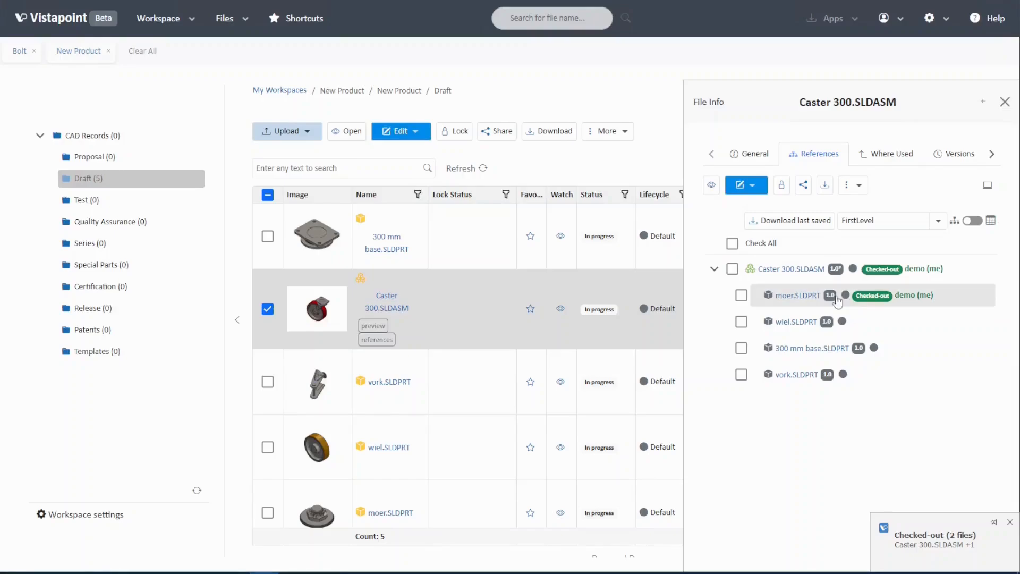
- Open the checked-out moer.SLDPRT from the assembly's references in SOLIDWORKS
{"action": "left_click", "coordinate": [742, 296]}
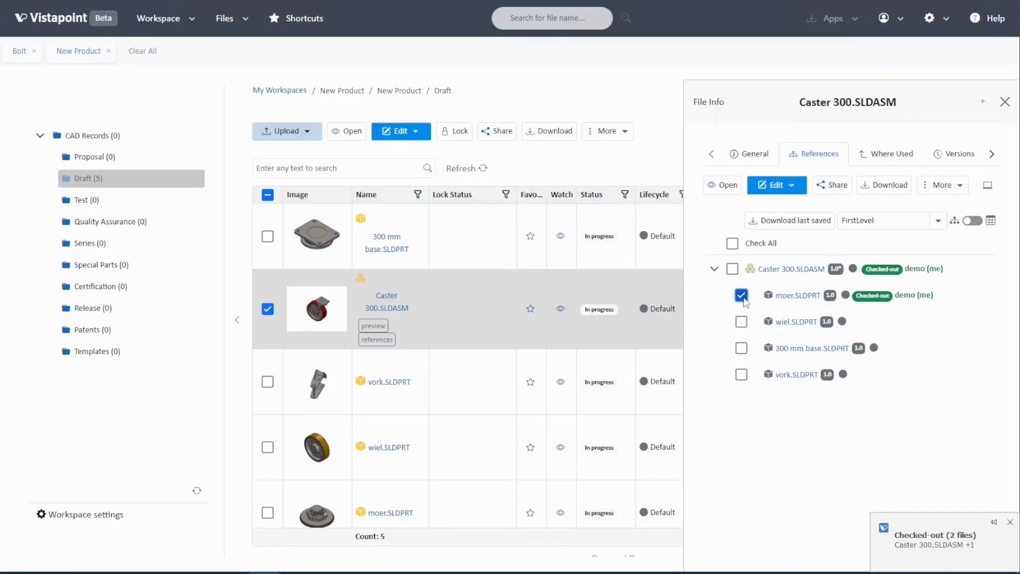
{"action": "left_click", "coordinate": [726, 186]}
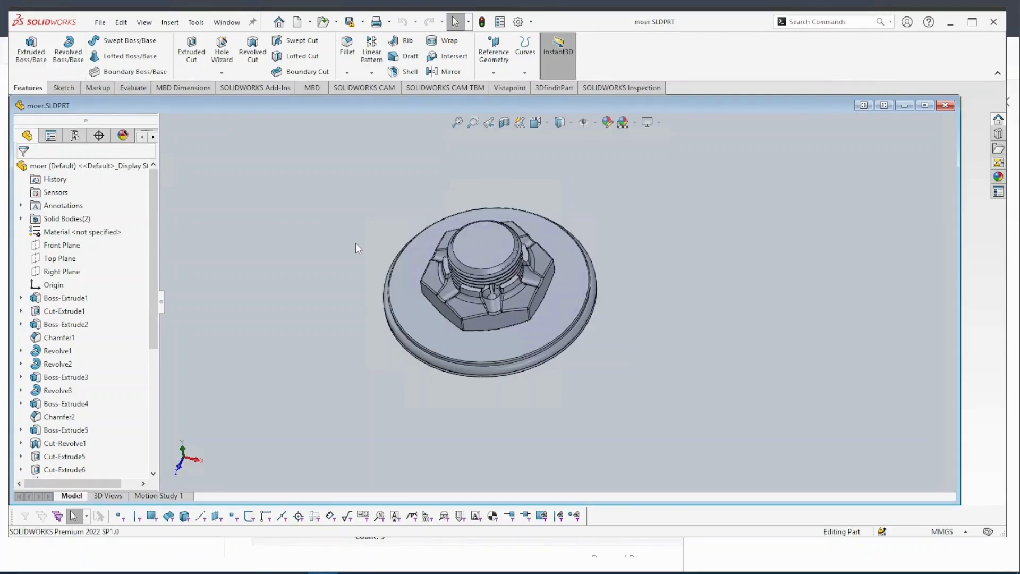
- Sketch a circle about 34 mm in diameter near the centre of the part's flat underside
{"action": "key", "text": "Down"}
{"action": "key", "text": "Down"}
{"action": "key", "text": "Down"}
{"action": "key", "text": "Down"}
{"action": "key", "text": "Down"}
{"action": "key", "text": "Down"}
{"action": "key", "text": "Down"}
{"action": "key", "text": "Down"}
{"action": "key", "text": "Down"}
{"action": "key", "text": "Down"}
{"action": "key", "text": "Down"}
{"action": "key", "text": "Down"}
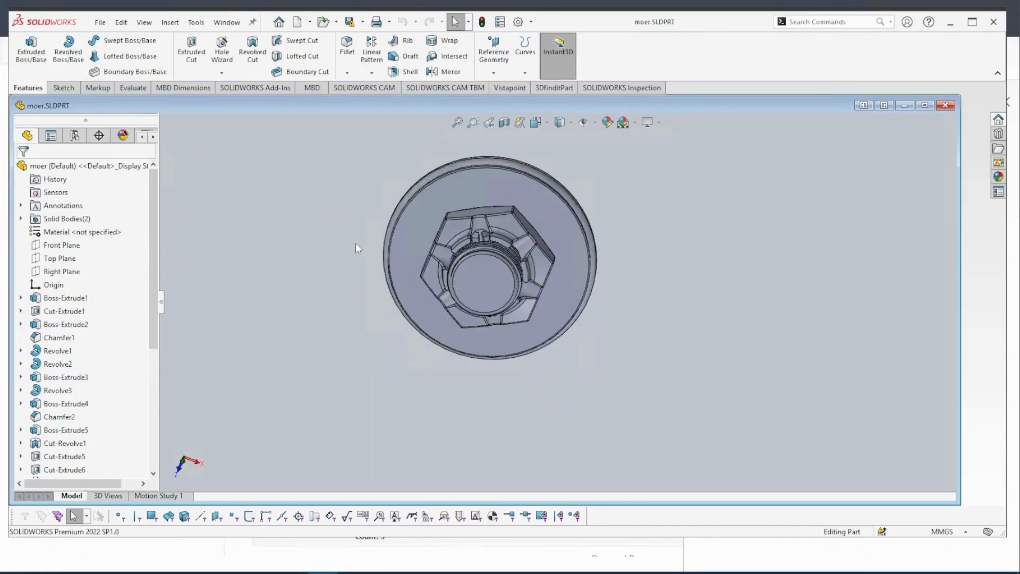
{"action": "left_click", "coordinate": [63, 88]}
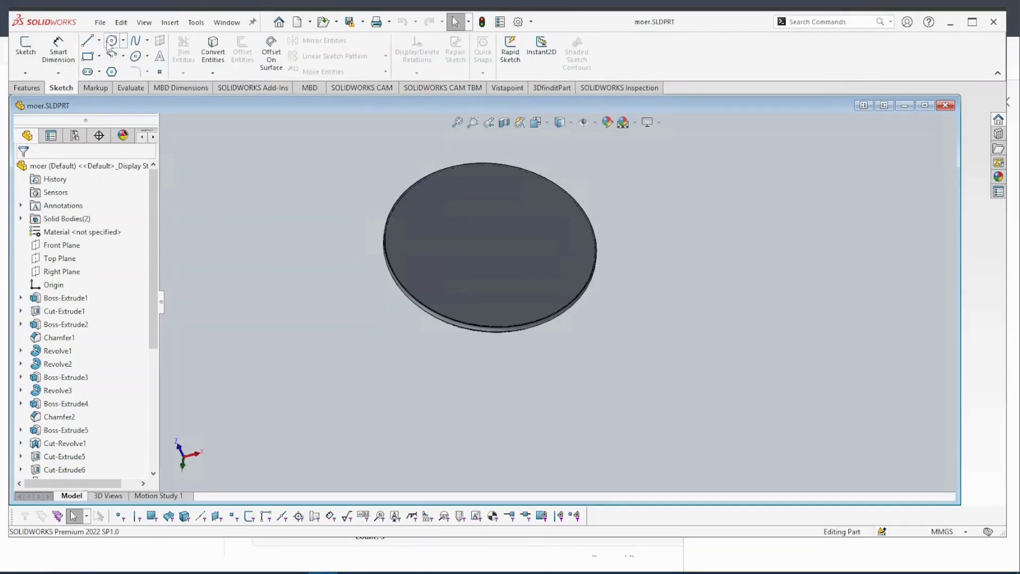
{"action": "left_click", "coordinate": [25, 50]}
{"action": "left_click", "coordinate": [437, 253]}
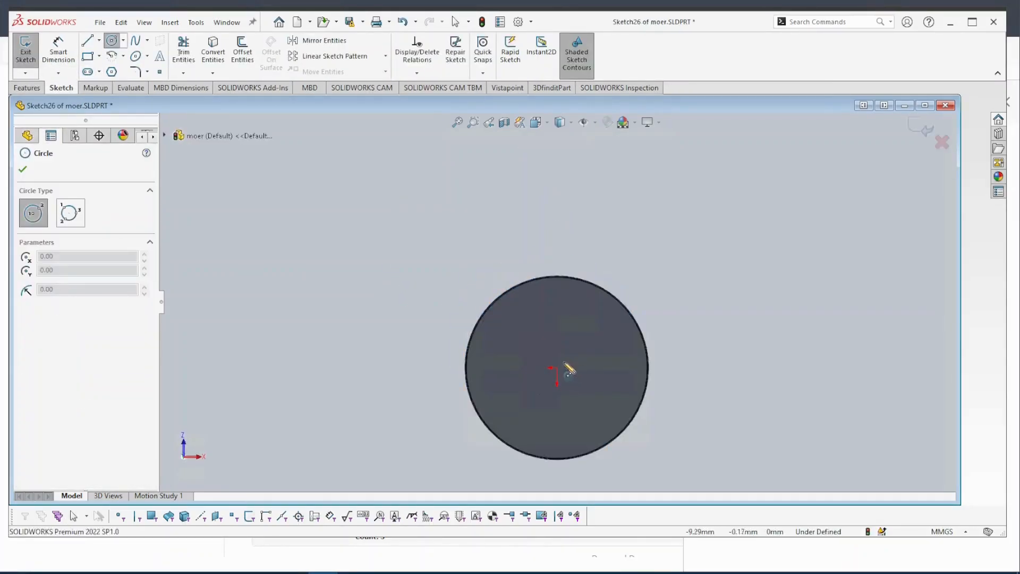
{"action": "left_click", "coordinate": [557, 362]}
{"action": "left_click", "coordinate": [603, 359]}
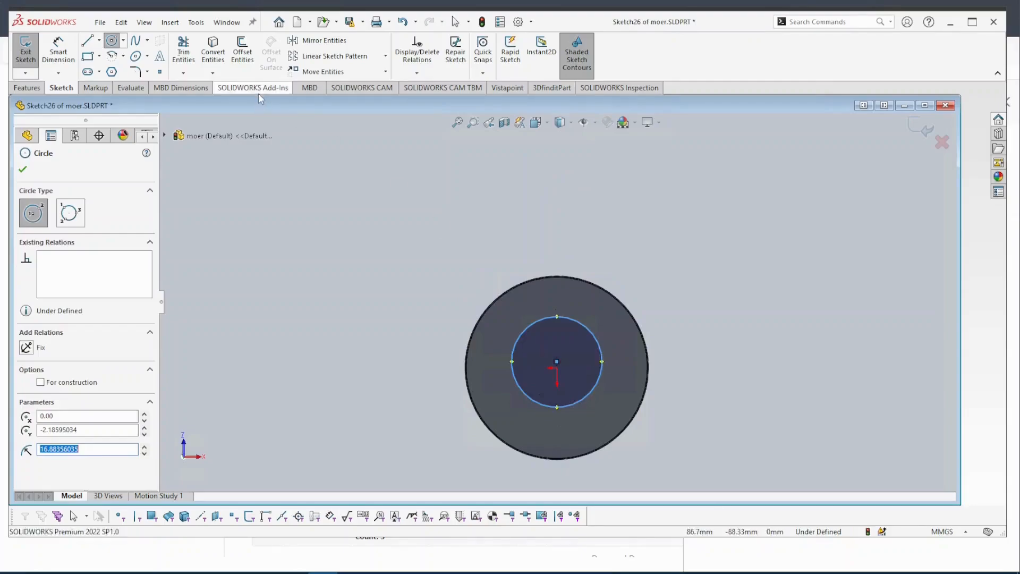
- Extrude the circle as a blind boss outward from the flat underside, merged with the part
{"action": "left_click", "coordinate": [27, 88]}
{"action": "left_click", "coordinate": [32, 51]}
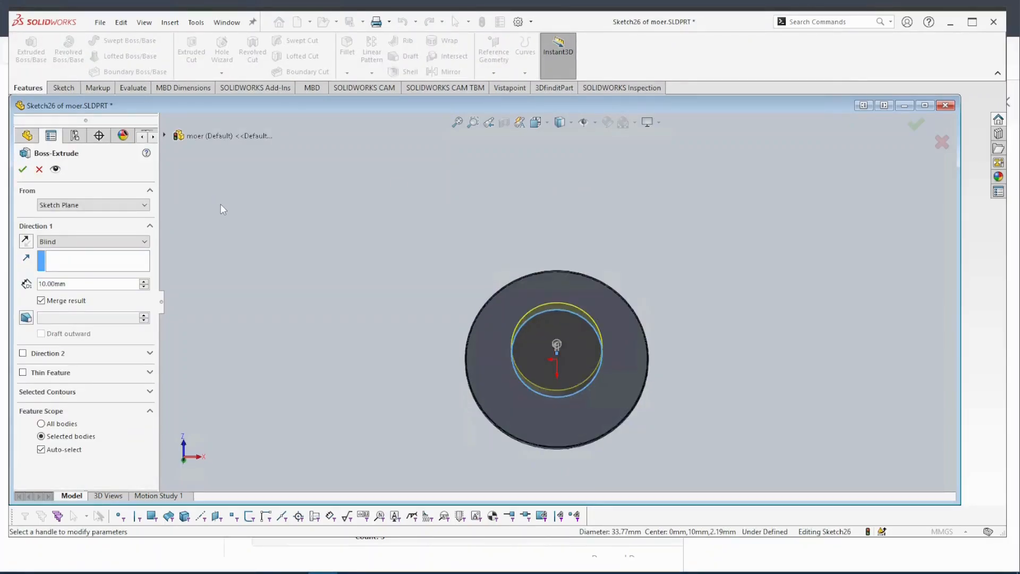
{"action": "right_click", "coordinate": [221, 204]}
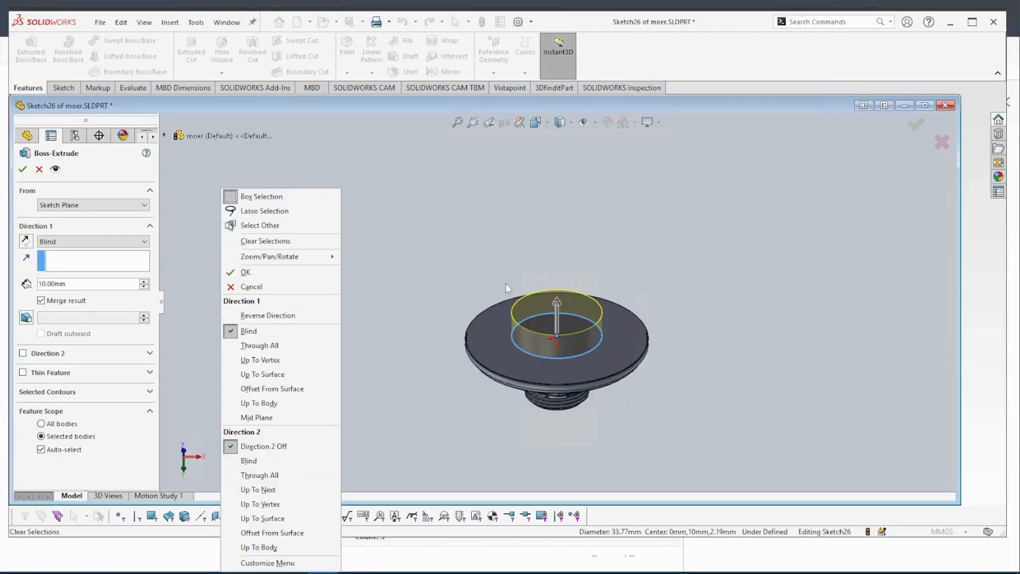
{"action": "left_click", "coordinate": [240, 270]}
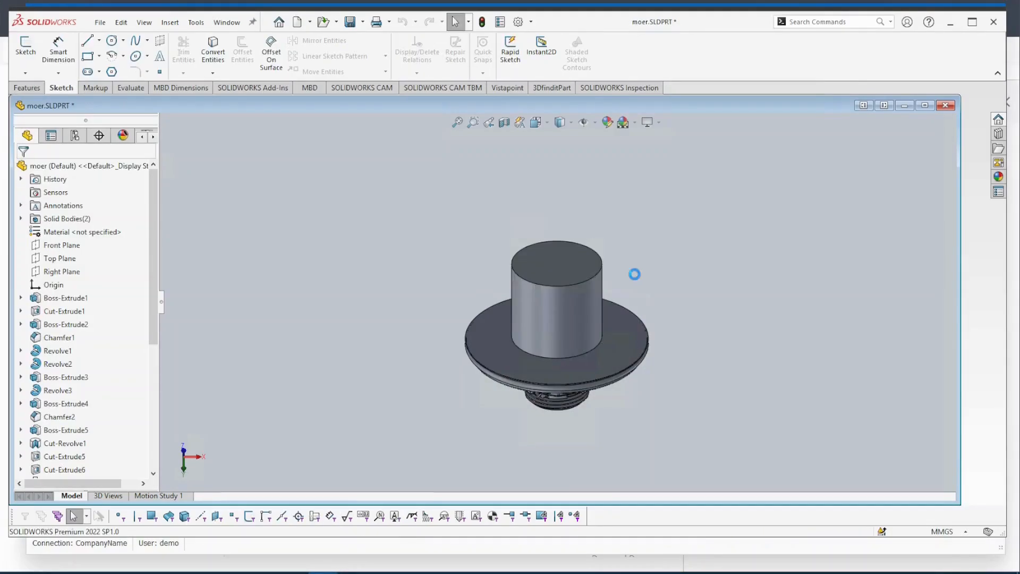
- Save and close the modified moer part and switch to the Vistapoint Desktop window
{"action": "left_click", "coordinate": [945, 105]}
{"action": "mouse_move", "coordinate": [352, 572]}
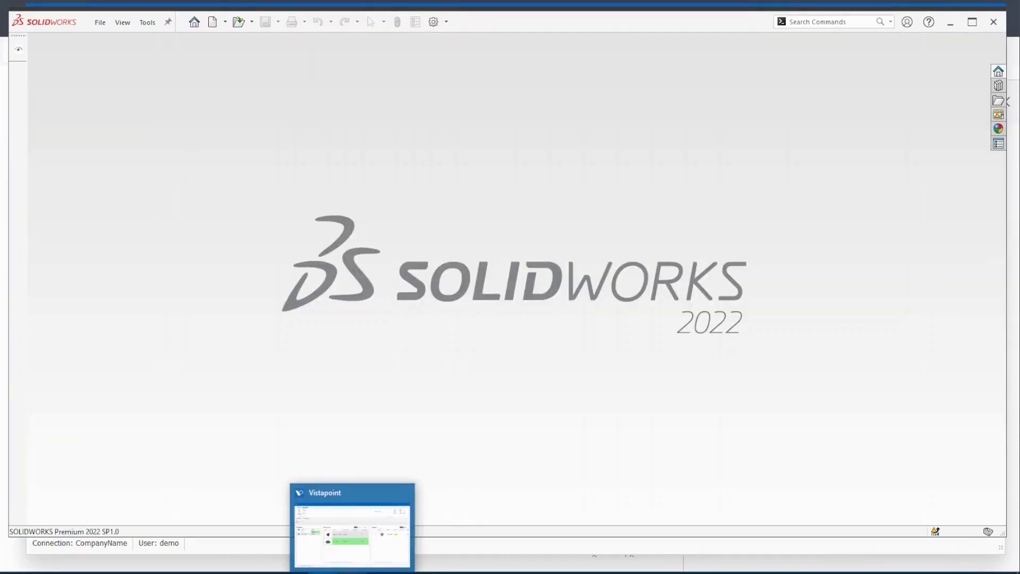
{"action": "left_click", "coordinate": [352, 571]}
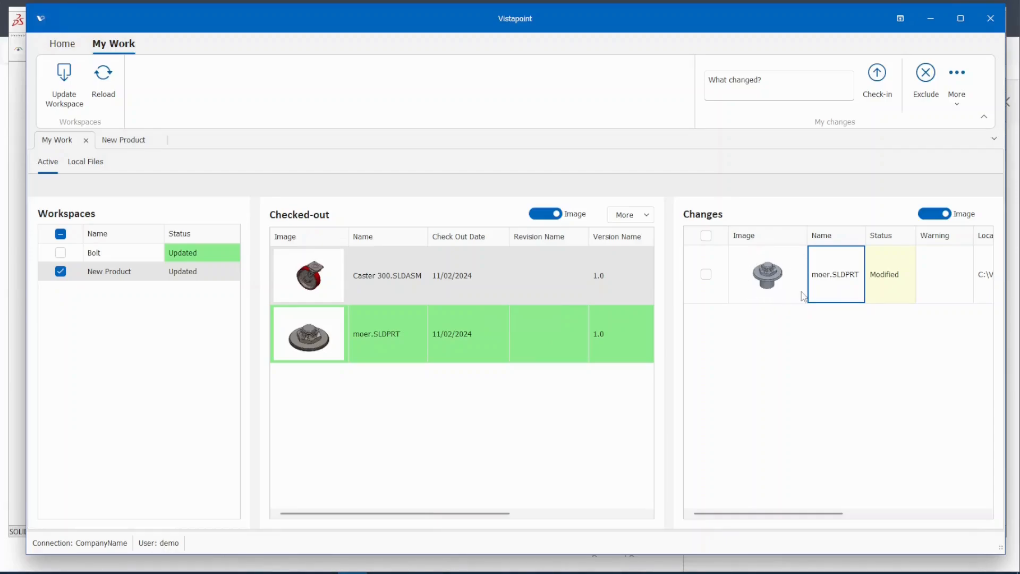
- Open the checked-out Caster 300.SLDASM in SOLIDWORKS, dismiss the What's Wrong report, and save and close the assembly
{"action": "left_click", "coordinate": [838, 296]}
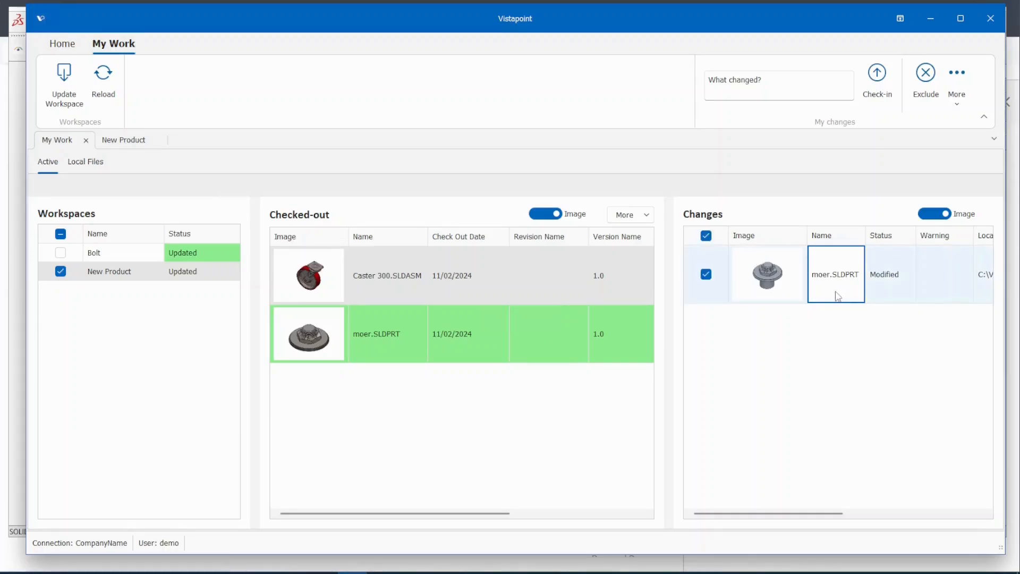
{"action": "left_click", "coordinate": [514, 289]}
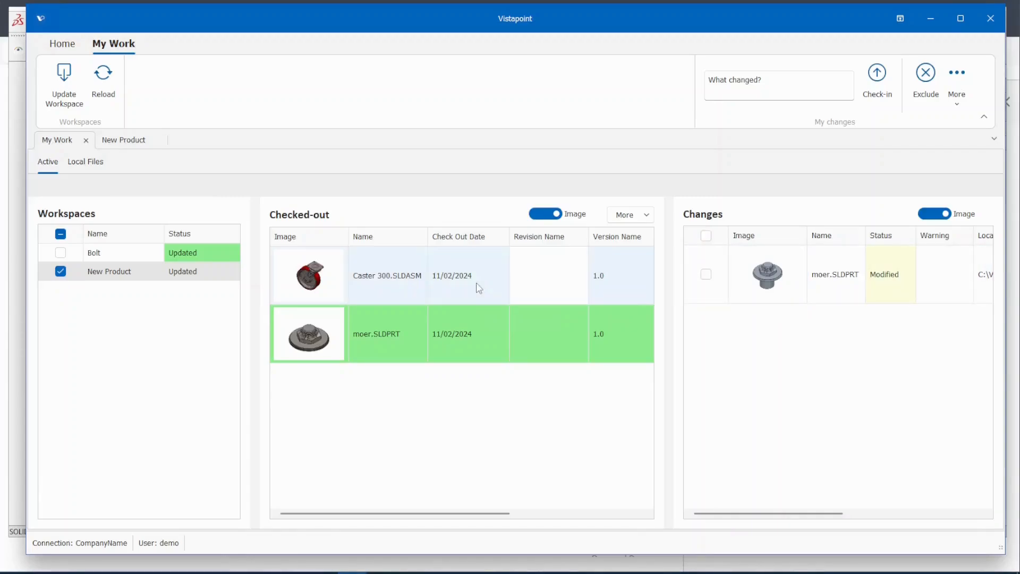
{"action": "double_click", "coordinate": [449, 287]}
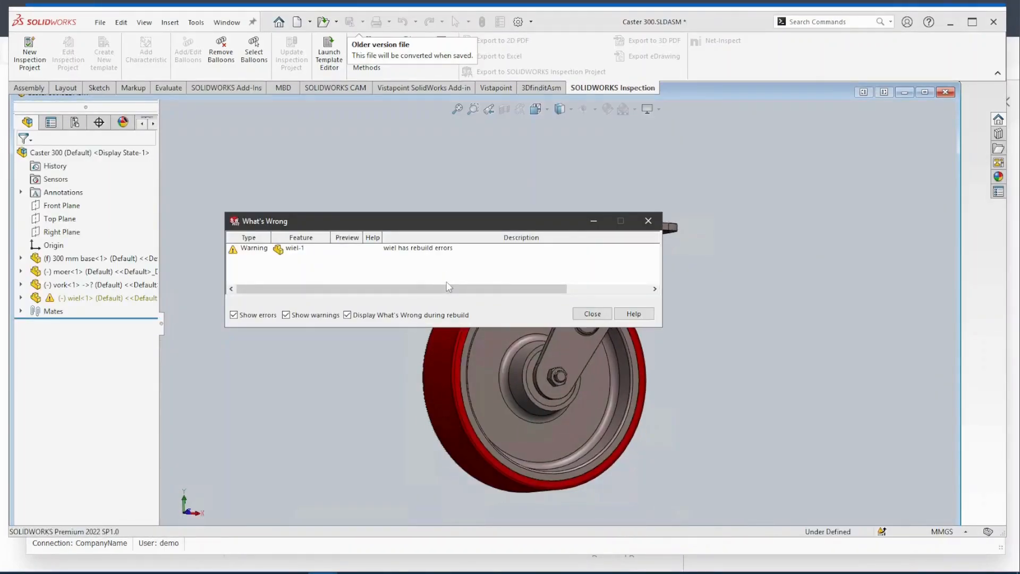
{"action": "left_click", "coordinate": [593, 314]}
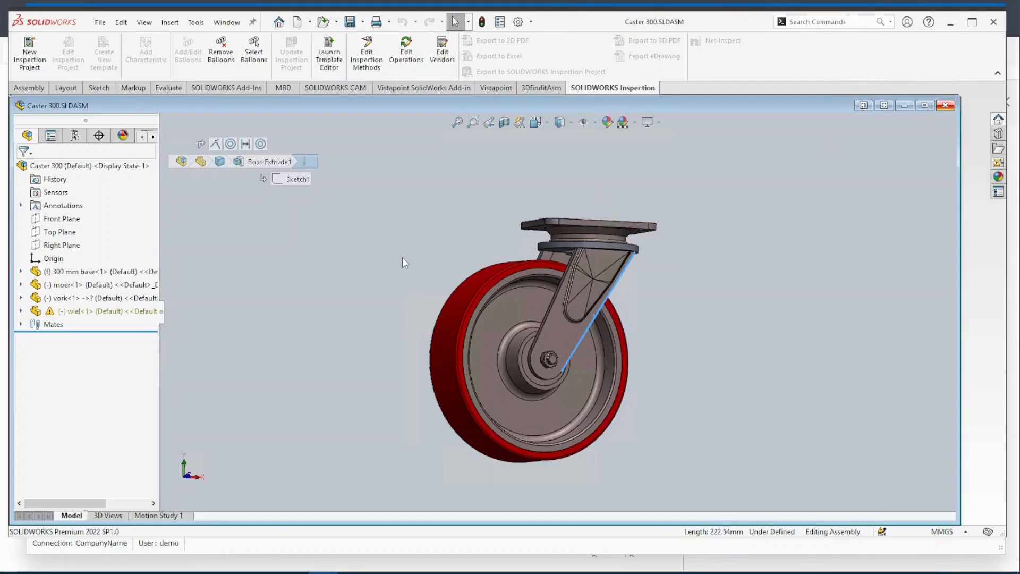
{"action": "left_click", "coordinate": [943, 106]}
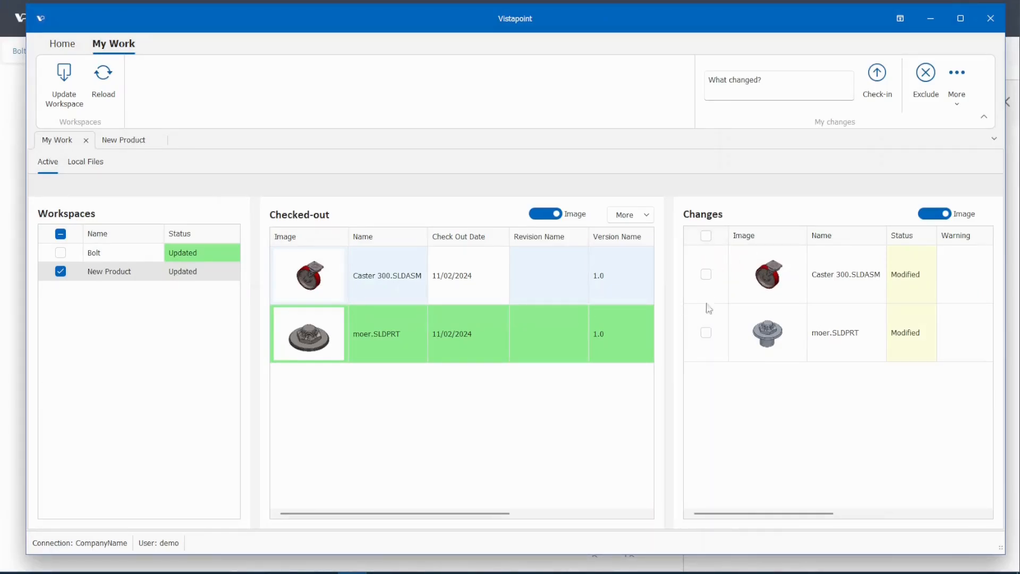
- Start creating neutral files for both changed files, choosing step as the file type for sldprt
{"action": "left_click", "coordinate": [706, 236]}
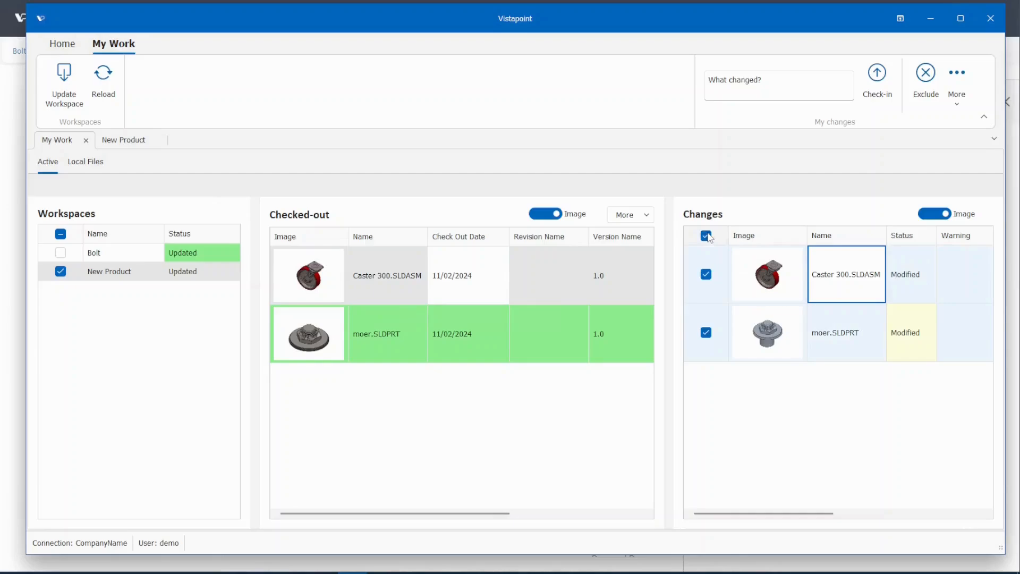
{"action": "left_click", "coordinate": [960, 103]}
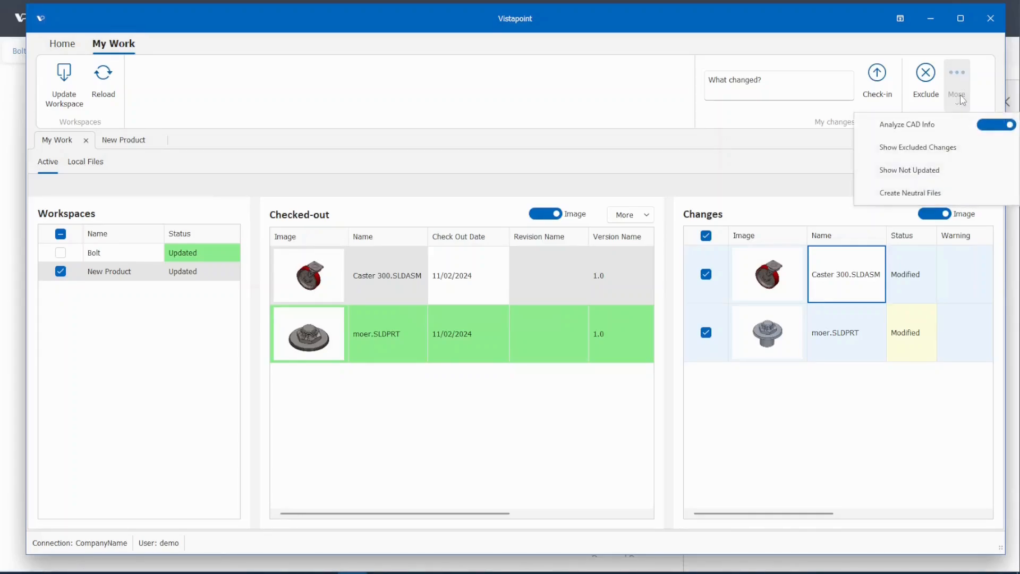
{"action": "left_click", "coordinate": [943, 196]}
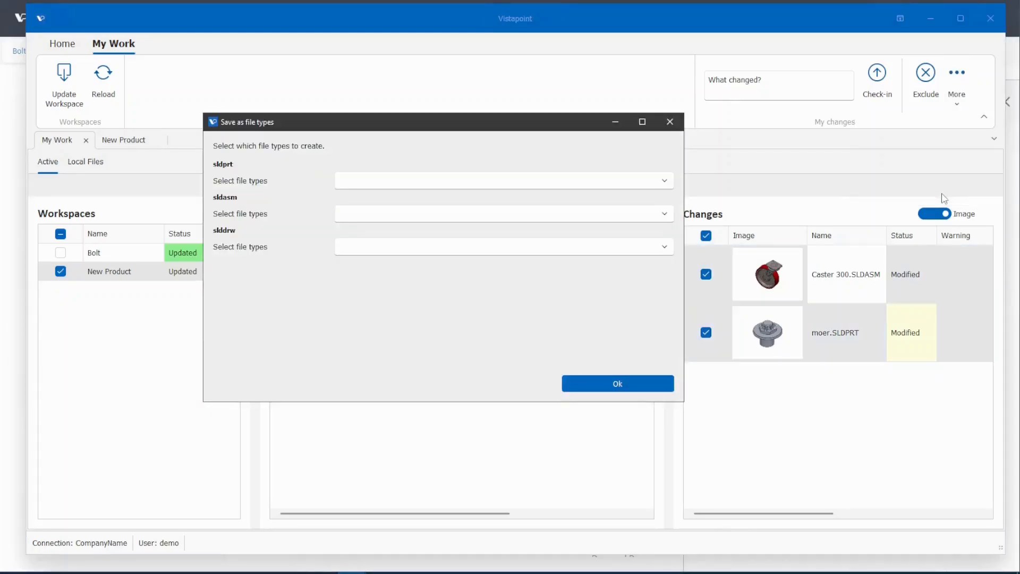
{"action": "left_click", "coordinate": [413, 181]}
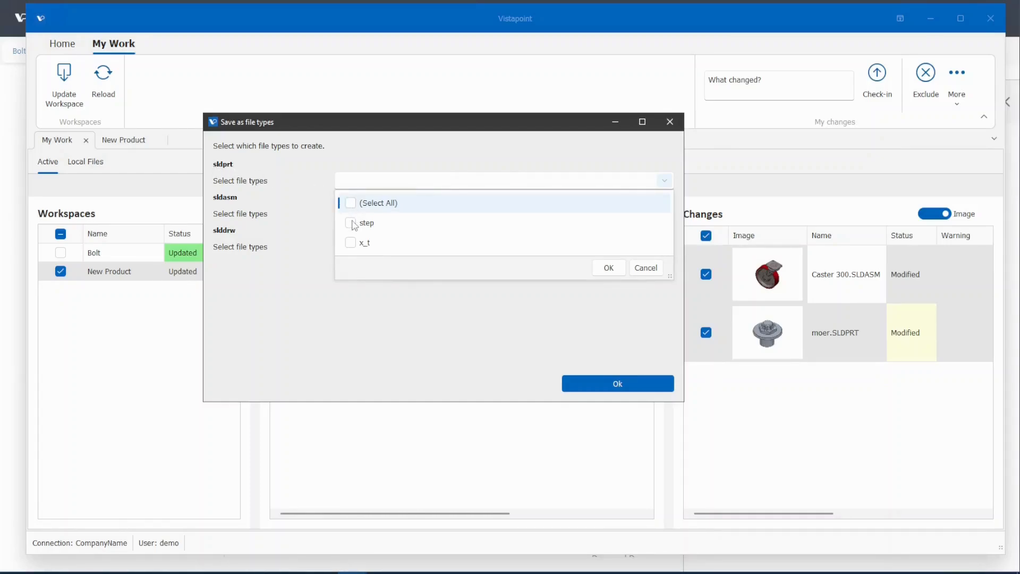
{"action": "left_click", "coordinate": [351, 222]}
{"action": "left_click", "coordinate": [616, 271]}
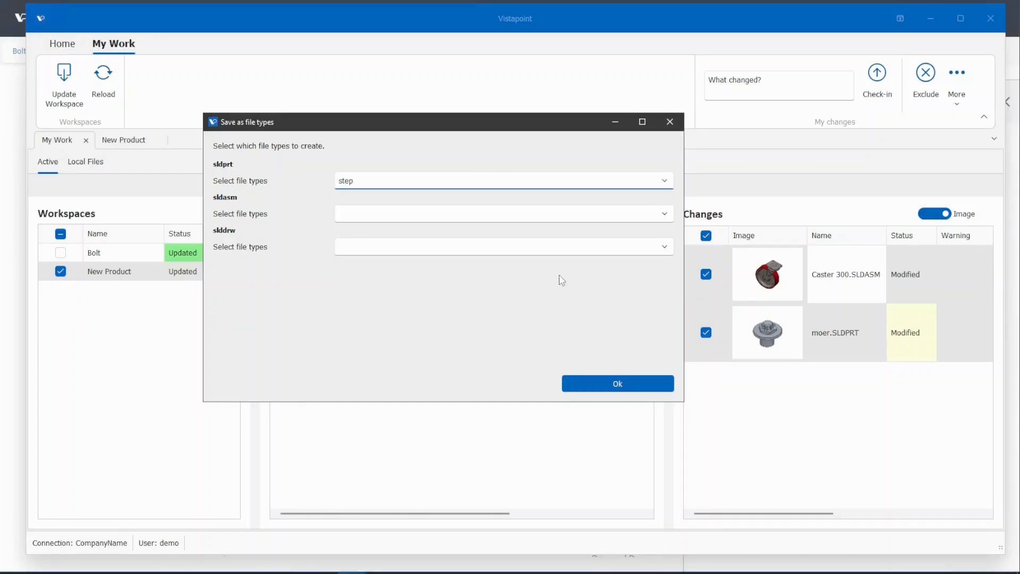
- Choose step for sldasm, leave slddrw without a file type, and generate the neutral files
{"action": "left_click", "coordinate": [387, 213]}
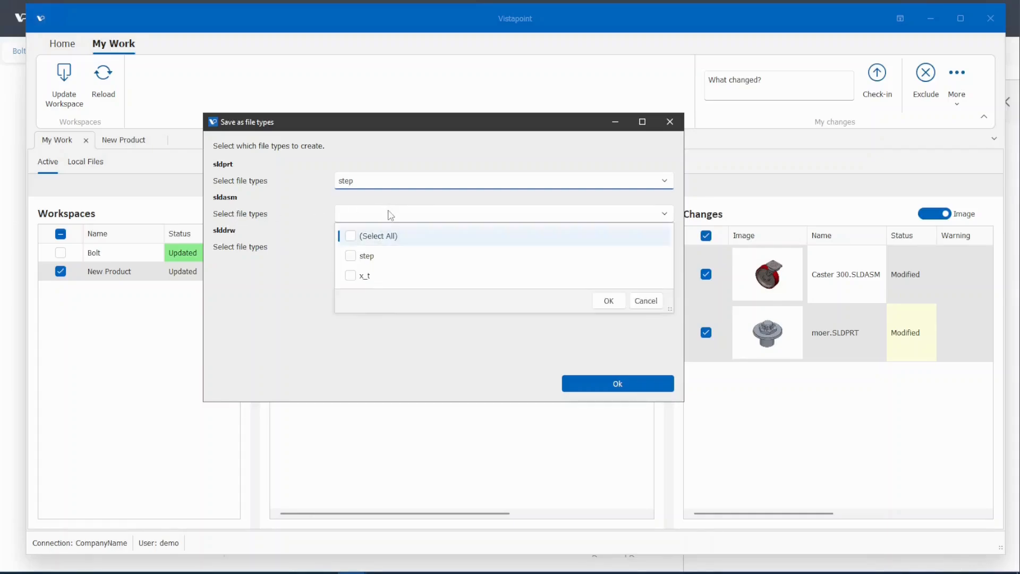
{"action": "left_click", "coordinate": [367, 256]}
{"action": "left_click", "coordinate": [607, 302]}
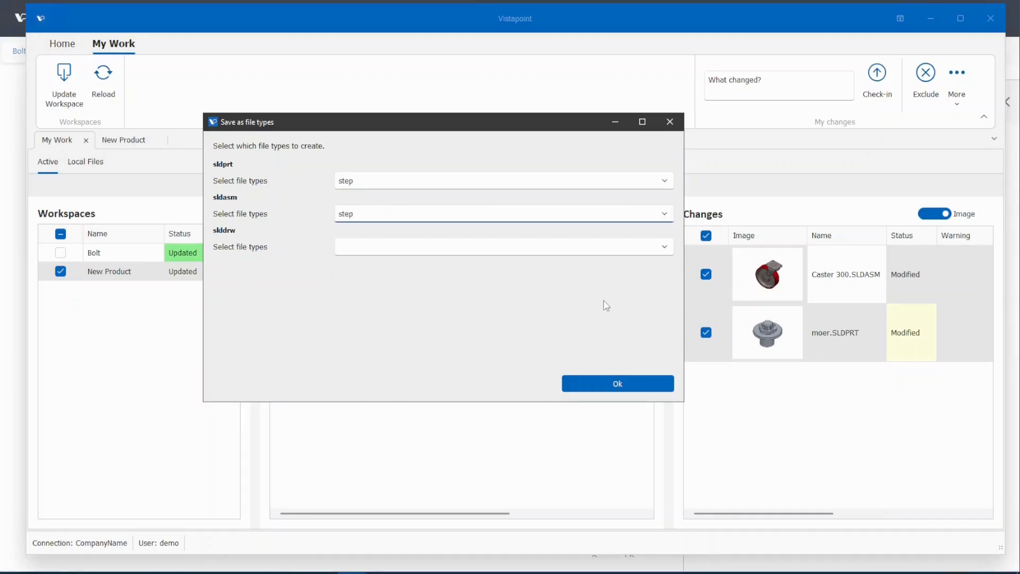
{"action": "left_click", "coordinate": [405, 249]}
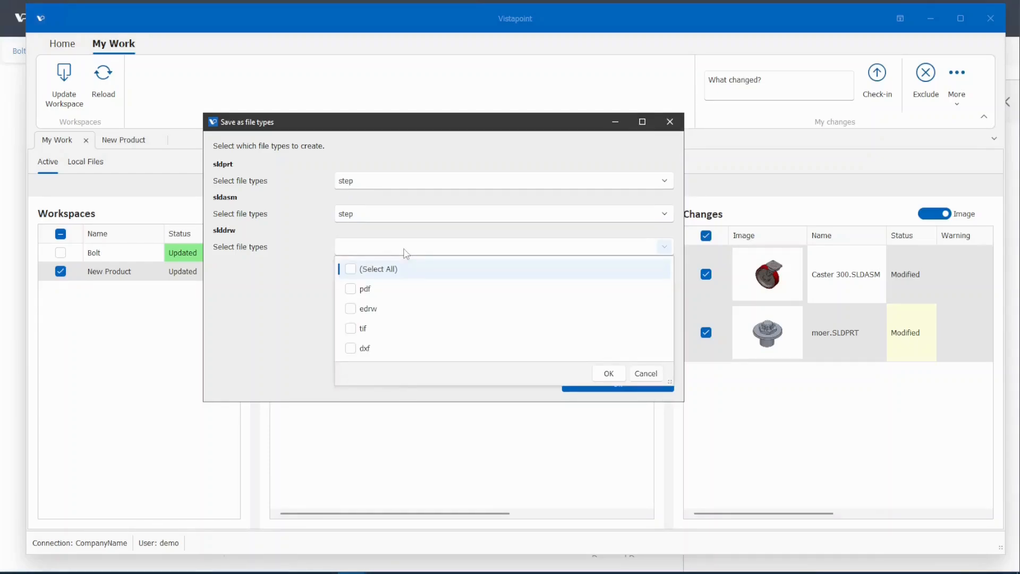
{"action": "left_click", "coordinate": [405, 253]}
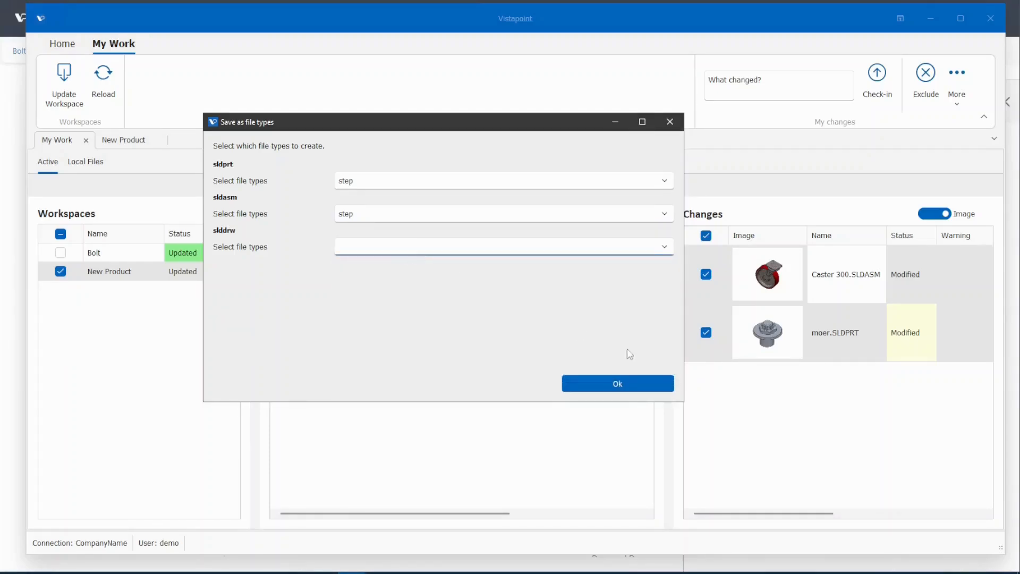
{"action": "left_click", "coordinate": [583, 385]}
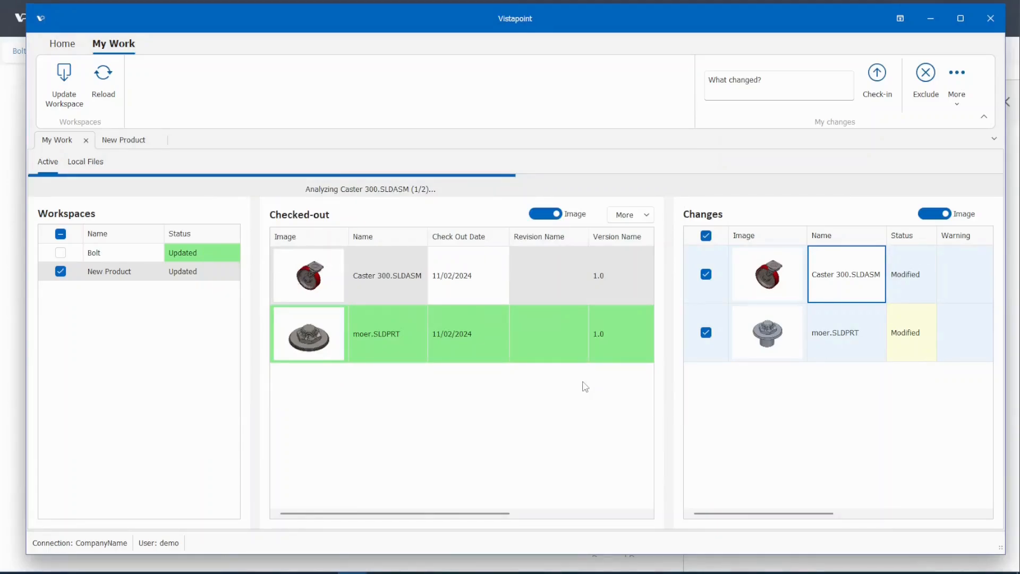
- Select all changed and added files and check them in with the comment "Added a cylinder"
{"action": "left_click", "coordinate": [805, 343]}
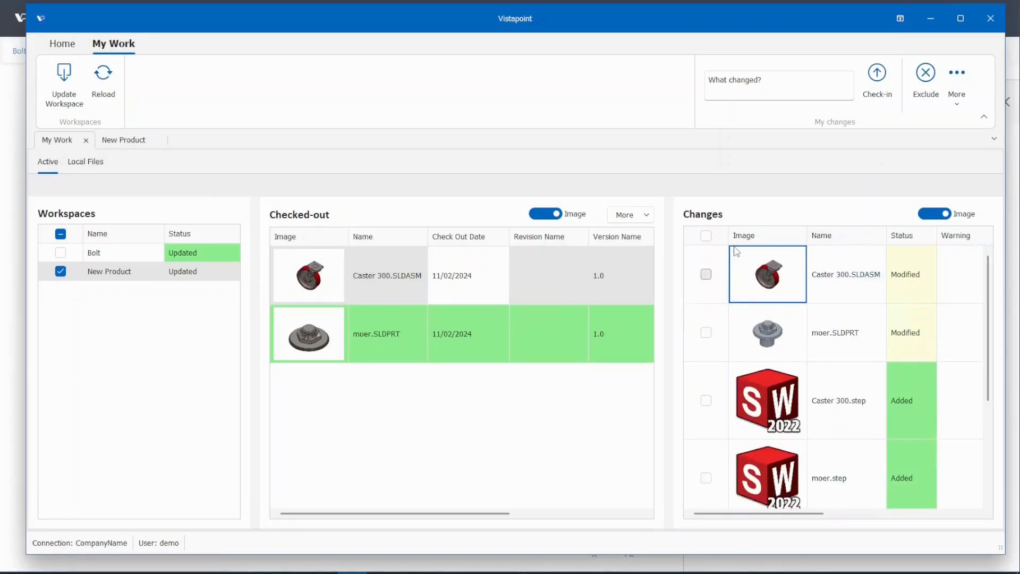
{"action": "left_click", "coordinate": [705, 236]}
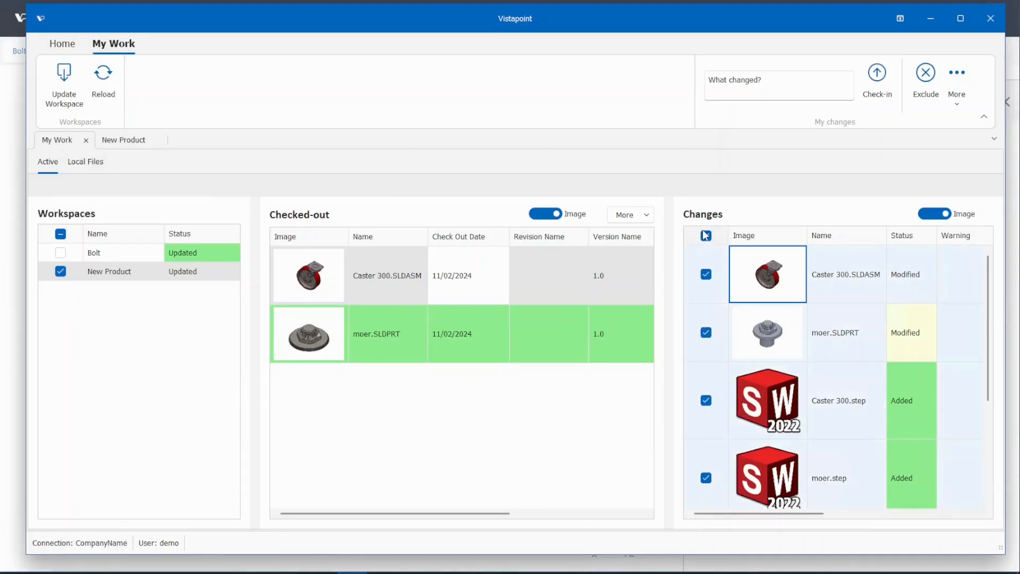
{"action": "left_click", "coordinate": [706, 236]}
{"action": "left_click", "coordinate": [706, 235]}
{"action": "left_click", "coordinate": [746, 89]}
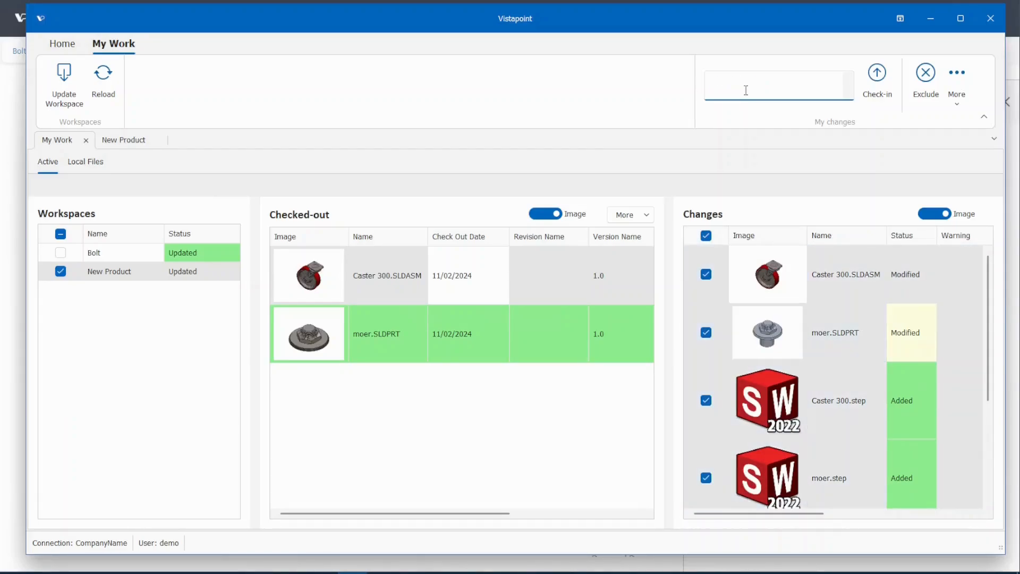
{"action": "type", "text": "Added a cylinder"}
{"action": "left_click", "coordinate": [877, 80]}
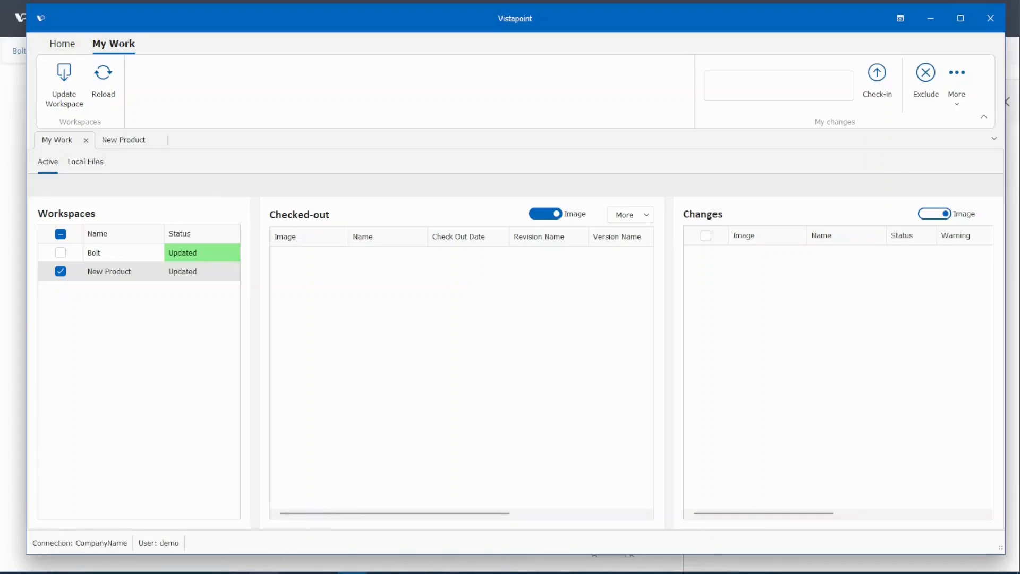
- Switch to the Vistapoint web application in Chrome and refresh the Draft folder's file list
{"action": "mouse_move", "coordinate": [264, 572]}
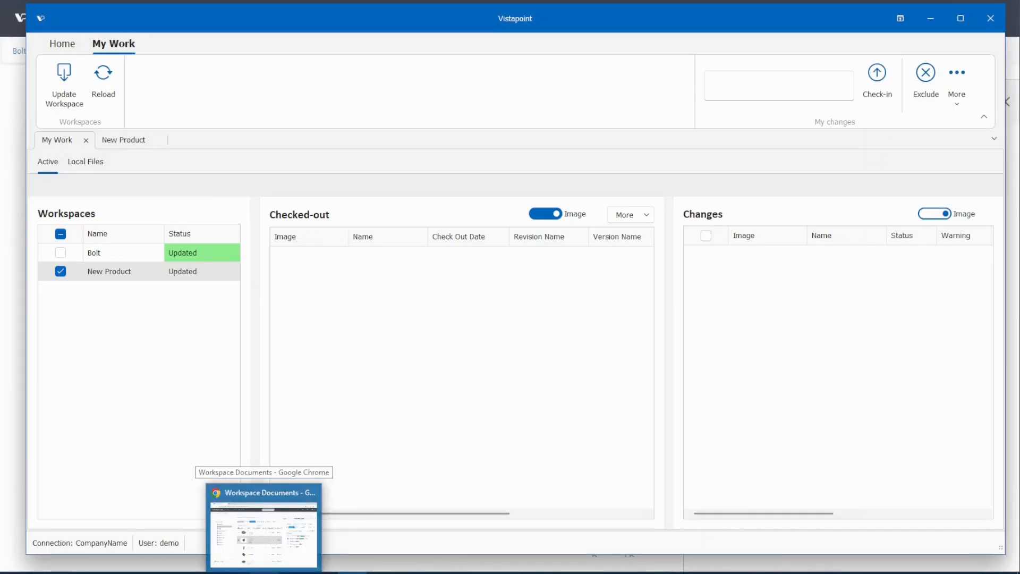
{"action": "left_click", "coordinate": [264, 571]}
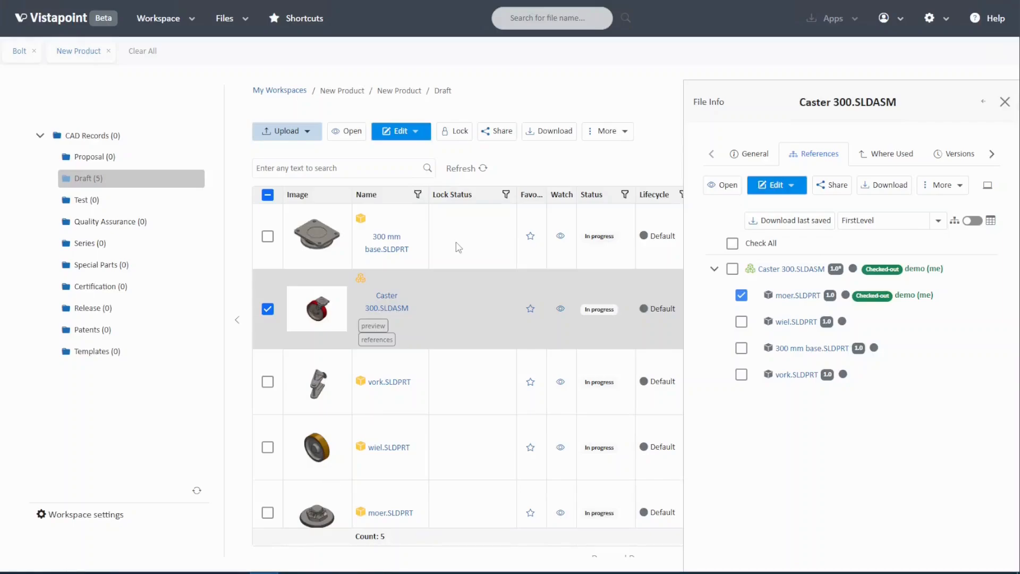
{"action": "left_click", "coordinate": [459, 171]}
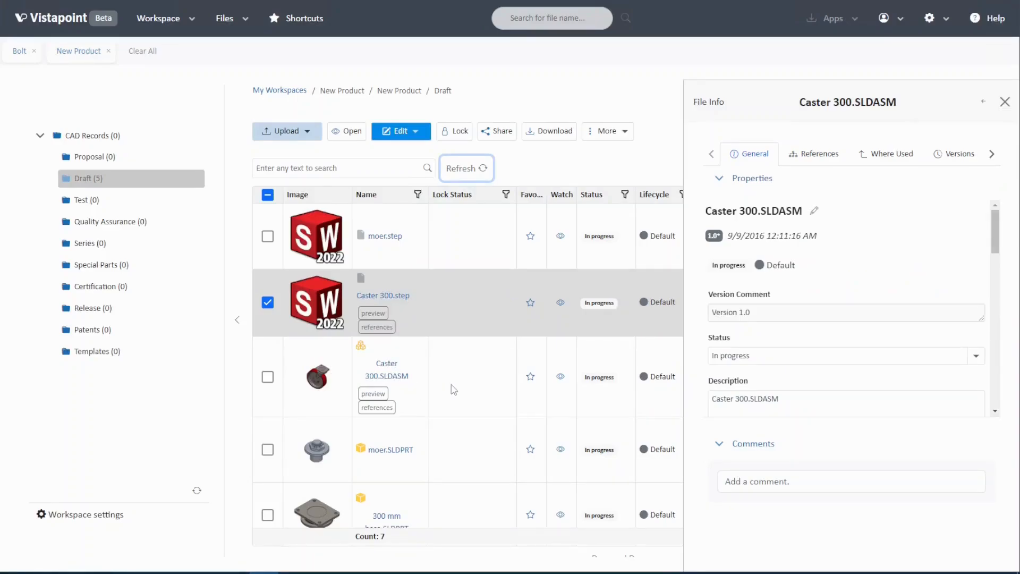
- Examine the checked-in moer.SLDPRT and its version history, and close the file information
{"action": "mouse_move", "coordinate": [317, 454]}
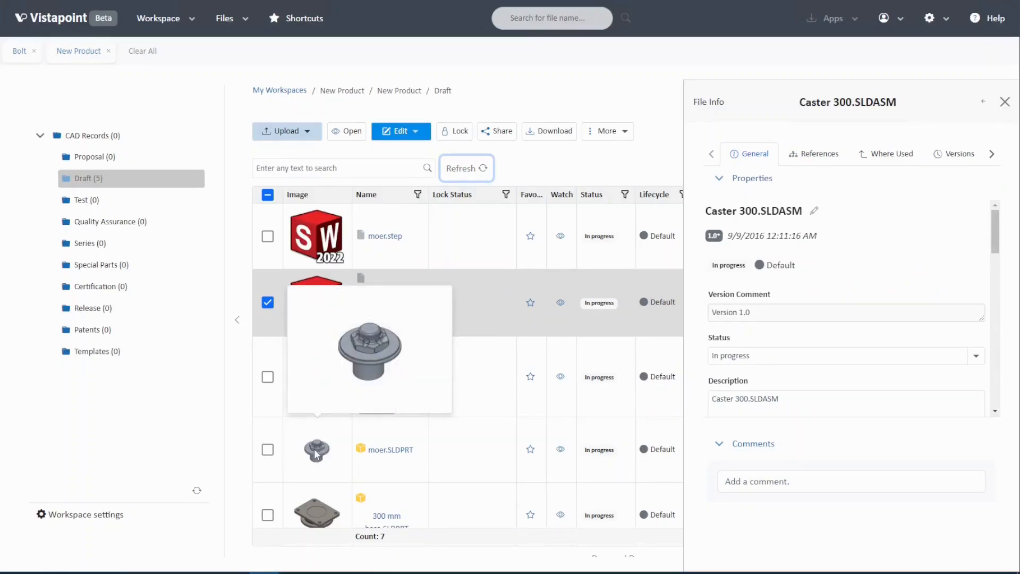
{"action": "left_click", "coordinate": [457, 436]}
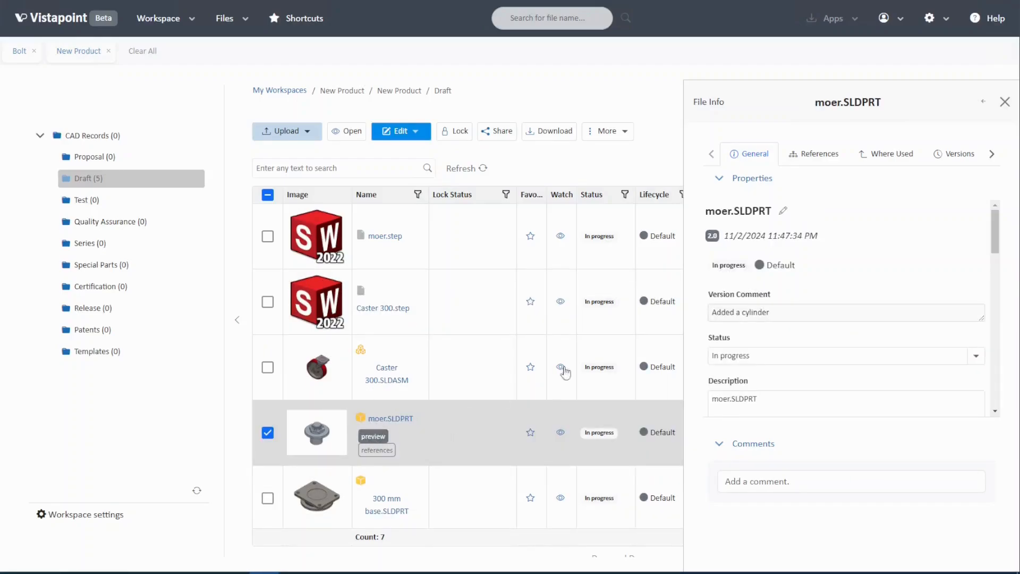
{"action": "left_click", "coordinate": [960, 165]}
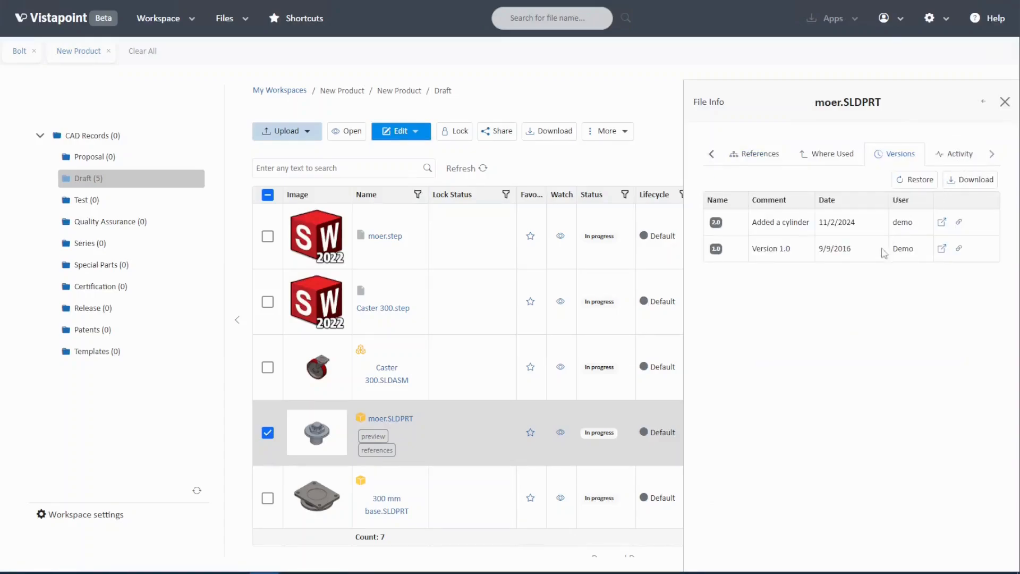
{"action": "left_click", "coordinate": [802, 254]}
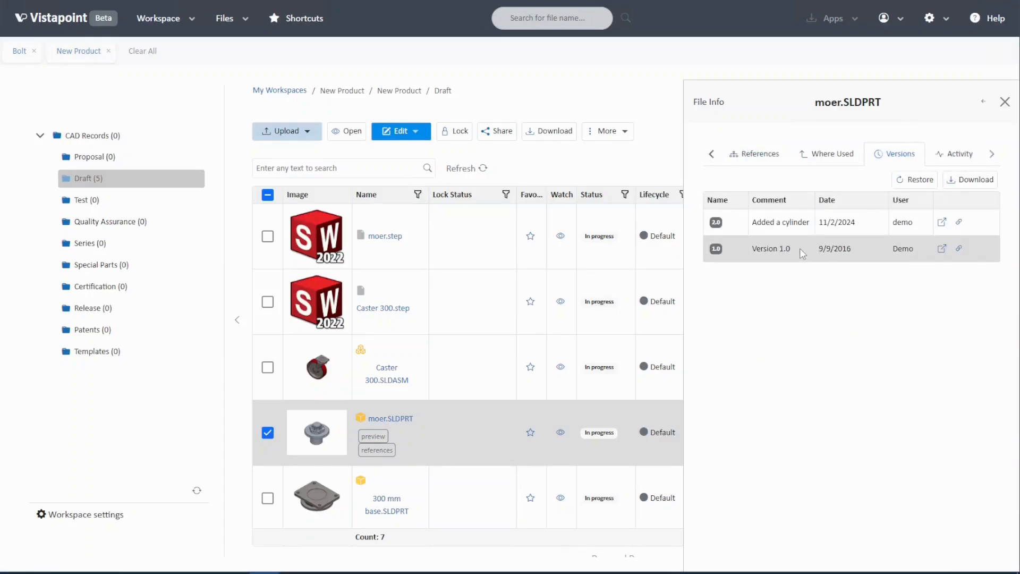
{"action": "left_click", "coordinate": [761, 228]}
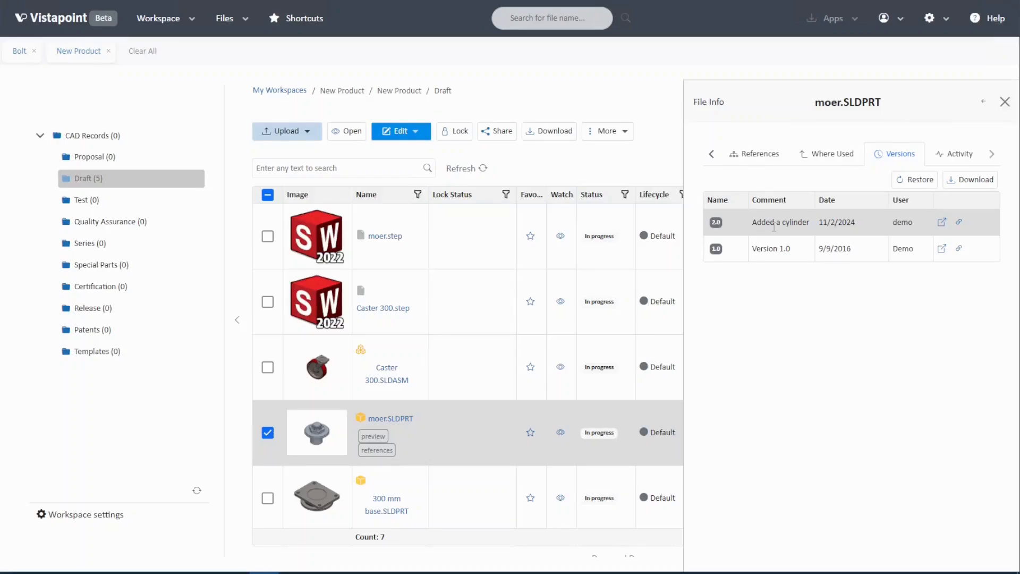
{"action": "left_click", "coordinate": [679, 150]}
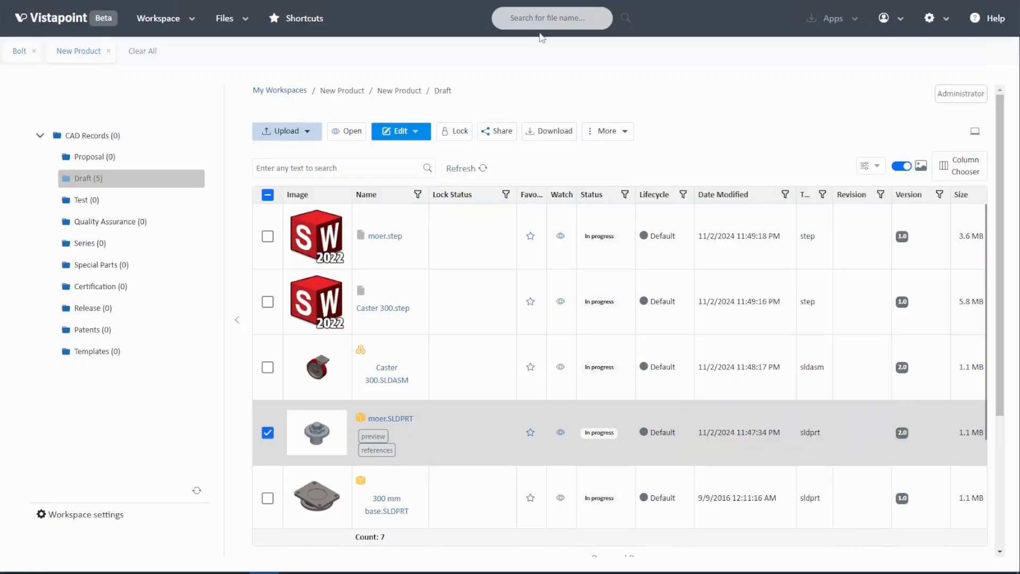
- Search all workspaces for files named "caster" and select Caster 300.SLDASM in the results
{"action": "left_click", "coordinate": [249, 18]}
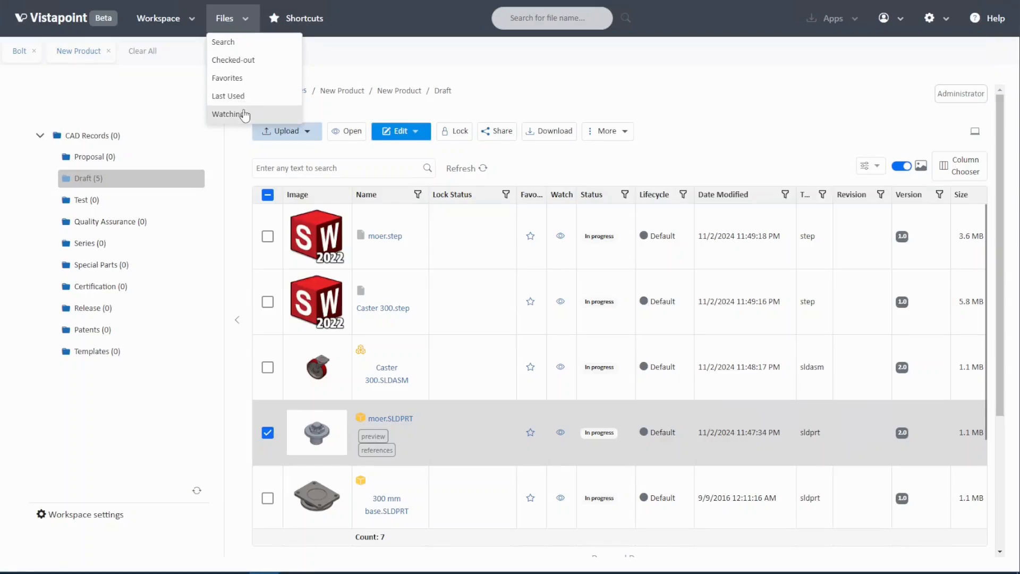
{"action": "left_click", "coordinate": [558, 17]}
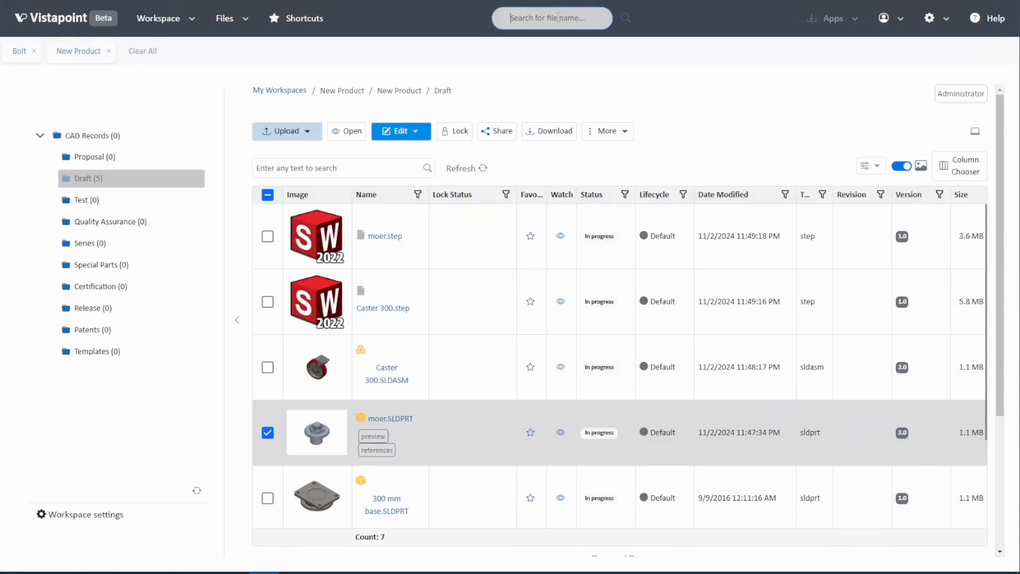
{"action": "type", "text": "caster"}
{"action": "key", "text": "Return"}
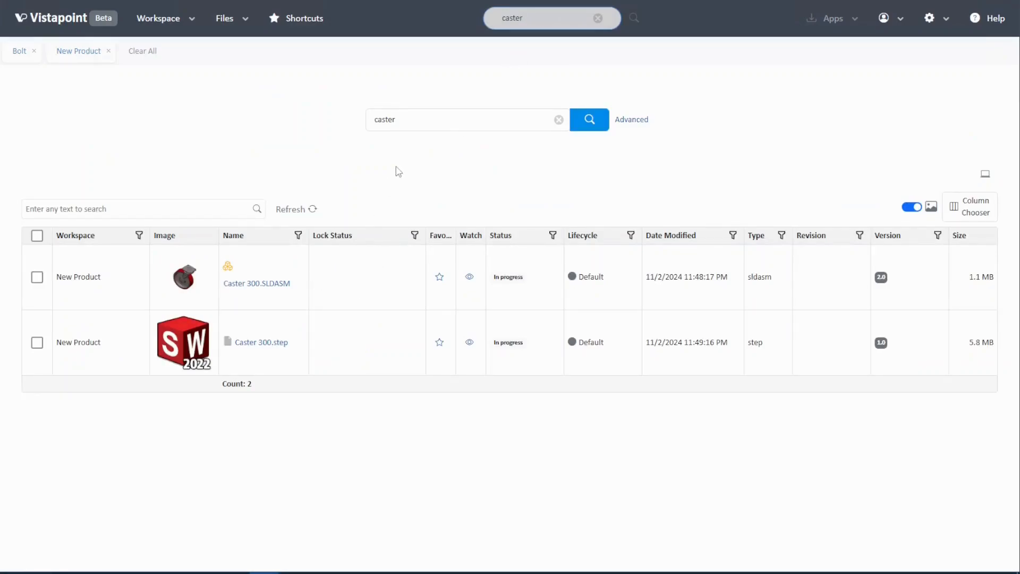
{"action": "left_click", "coordinate": [350, 292]}
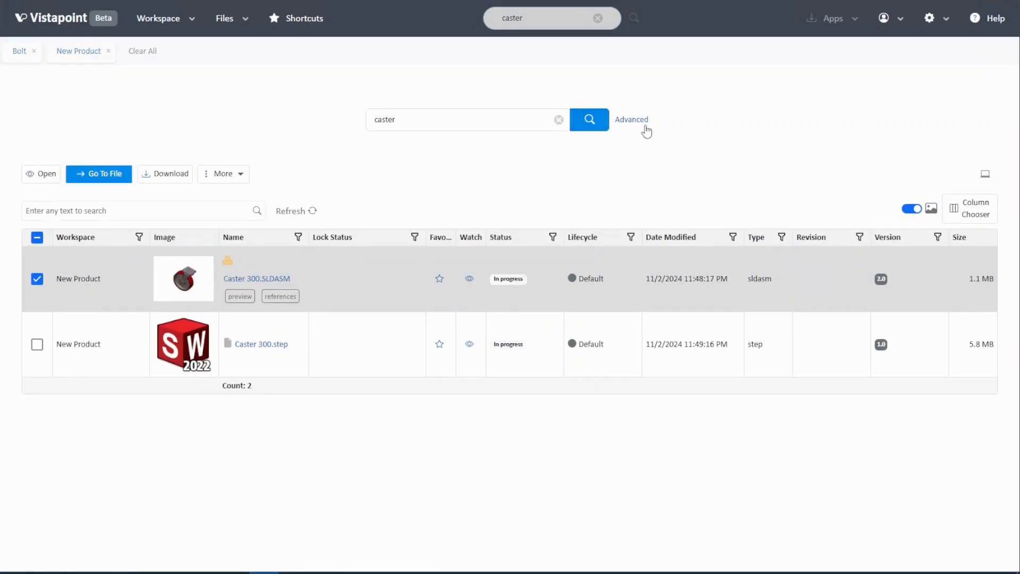
- Clear the file name and run an advanced search on the CAD Document index fields for Part Number 6
{"action": "left_click", "coordinate": [635, 120]}
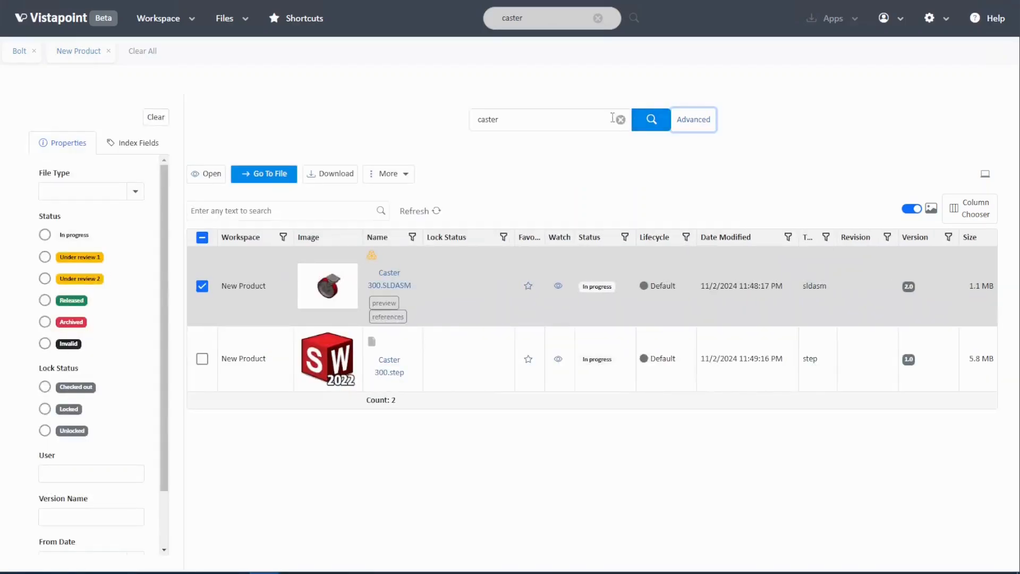
{"action": "left_click", "coordinate": [621, 120]}
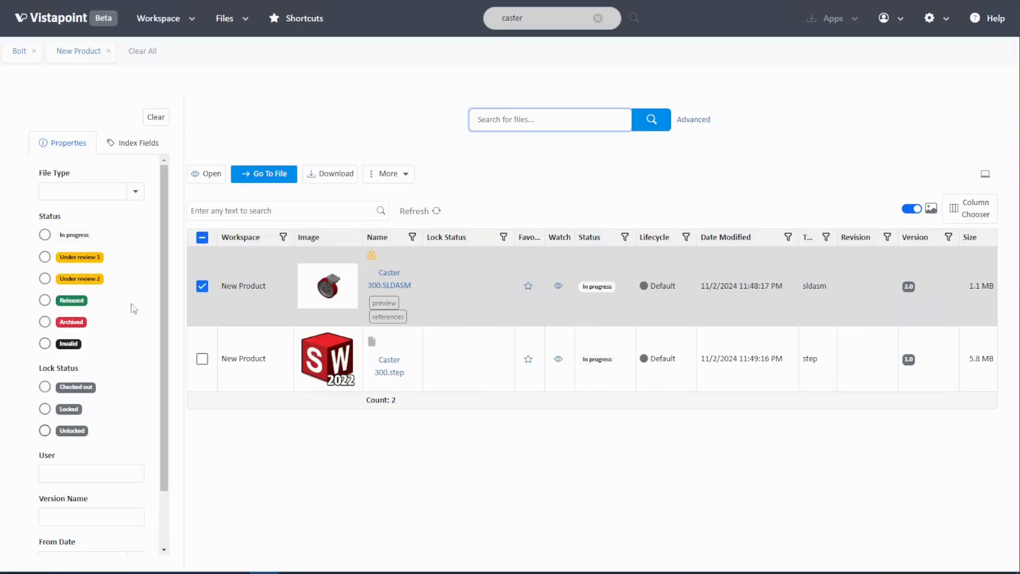
{"action": "left_click", "coordinate": [128, 145]}
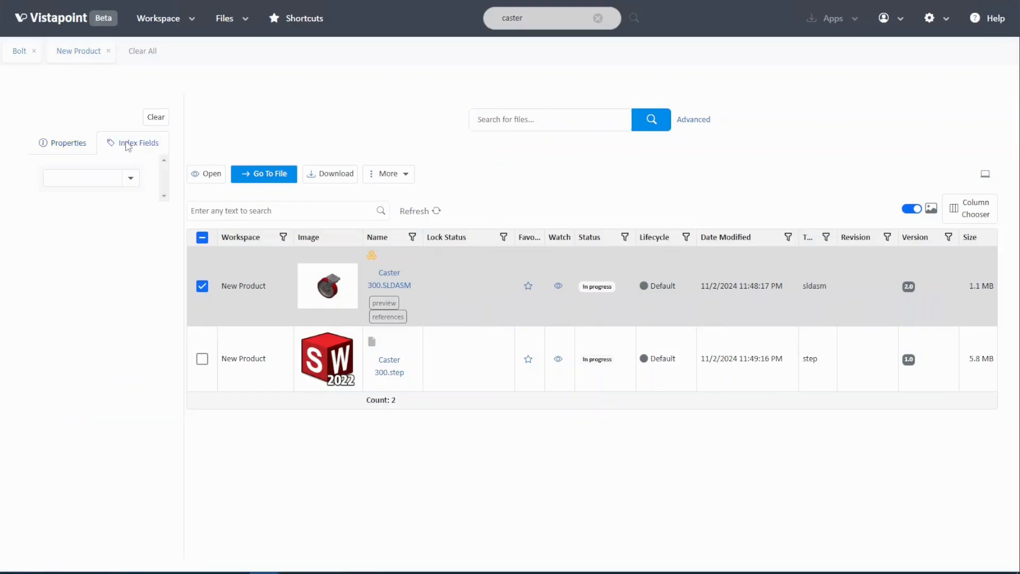
{"action": "left_click", "coordinate": [113, 182]}
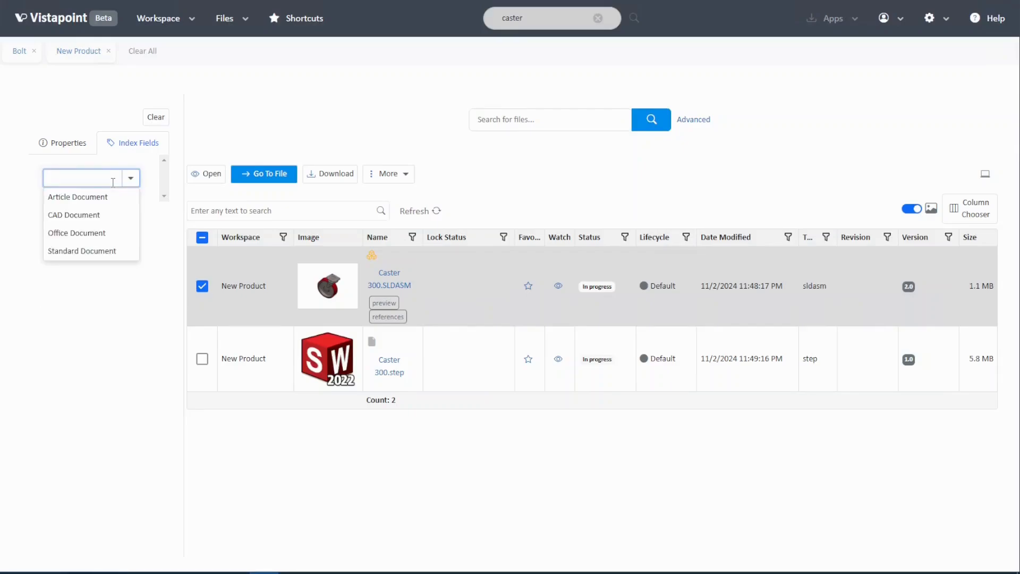
{"action": "left_click", "coordinate": [103, 217]}
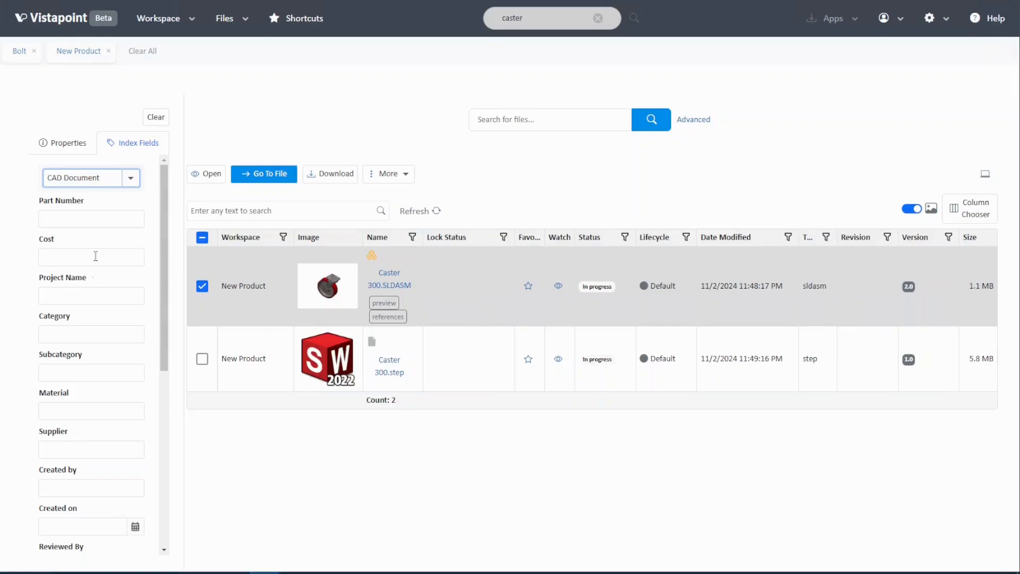
{"action": "left_click", "coordinate": [93, 222]}
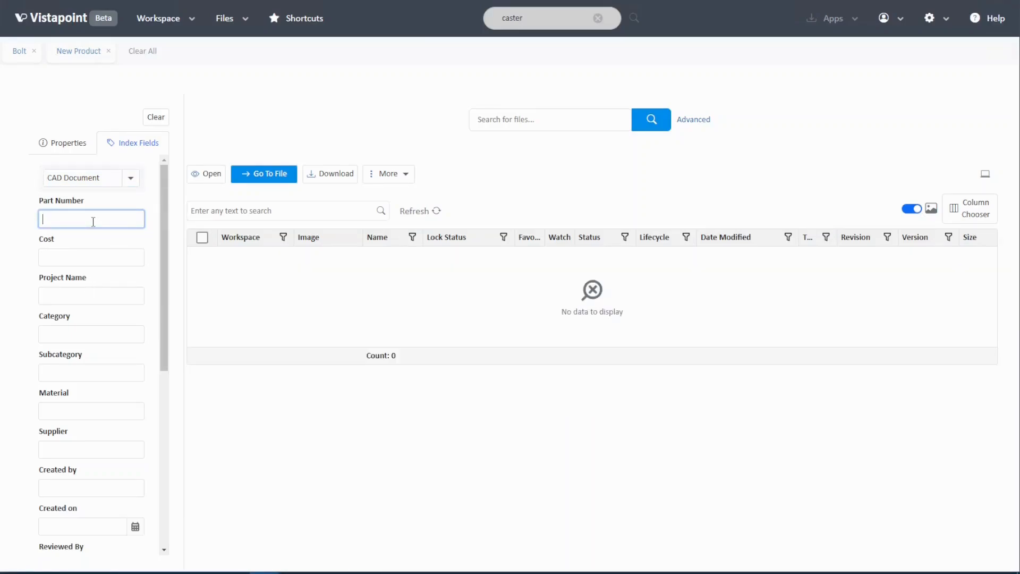
{"action": "type", "text": "6"}
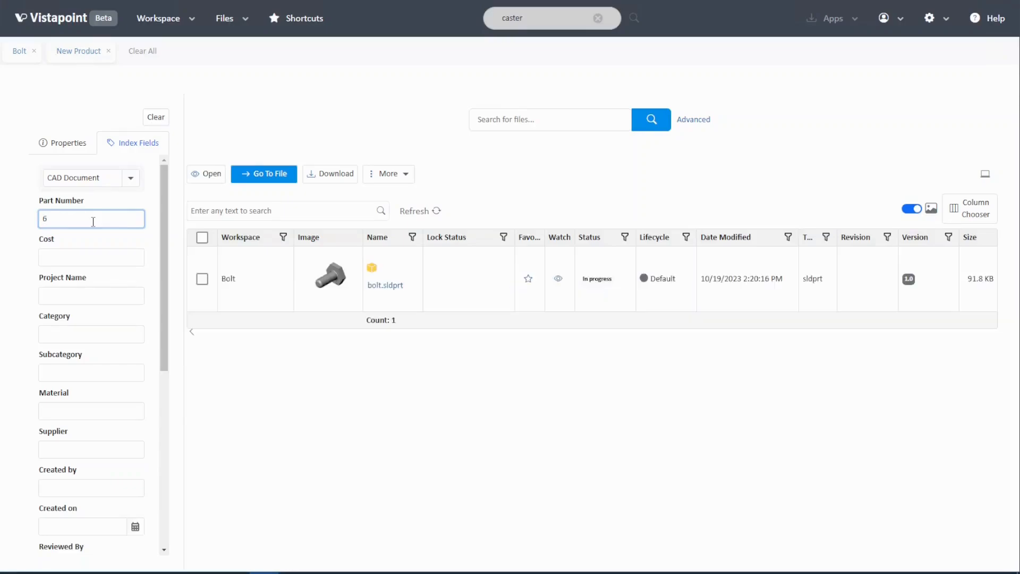
- Preview the file information of bolt.sldprt from the search results and go to the file in its workspace folder
{"action": "left_click", "coordinate": [477, 276]}
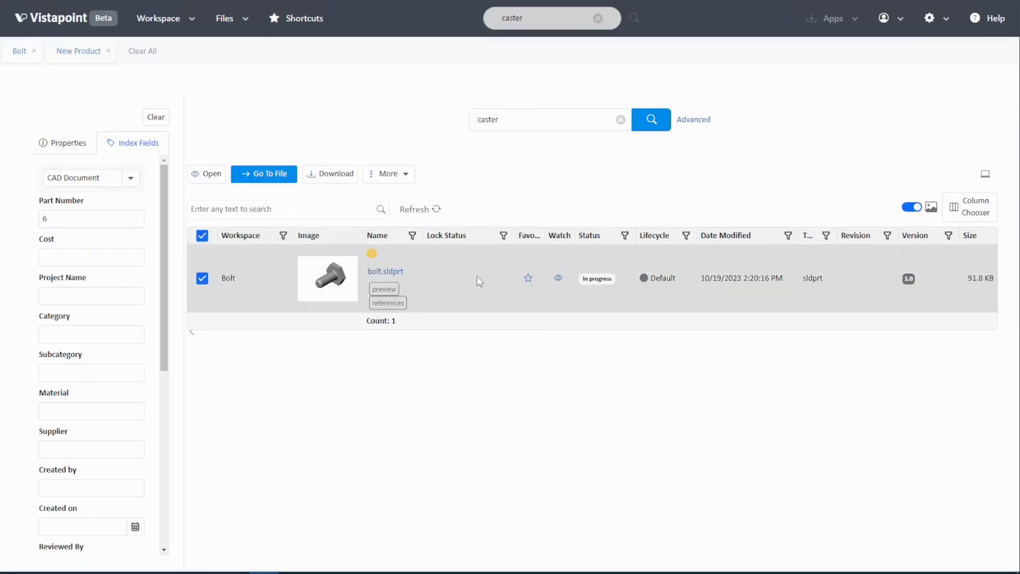
{"action": "left_click", "coordinate": [394, 291]}
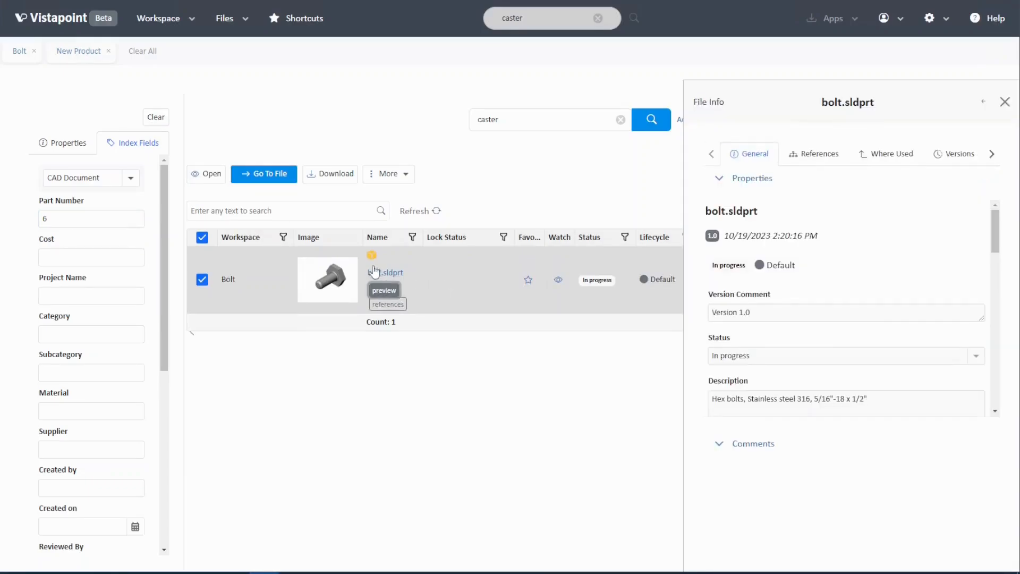
{"action": "left_click", "coordinate": [277, 174]}
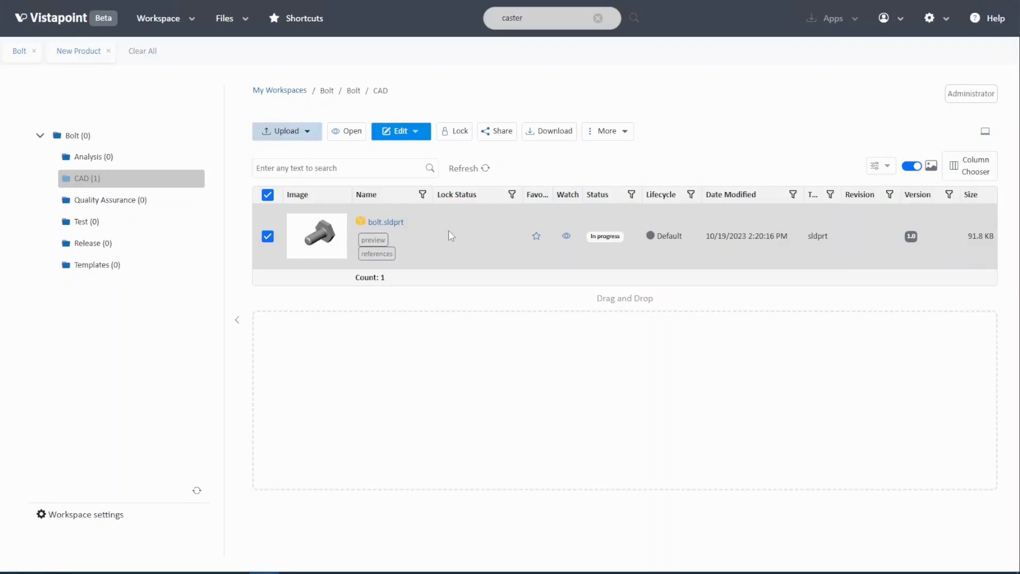
- Copy the share link for bolt.sldprt and close the sharing dialog
{"action": "left_click", "coordinate": [486, 132]}
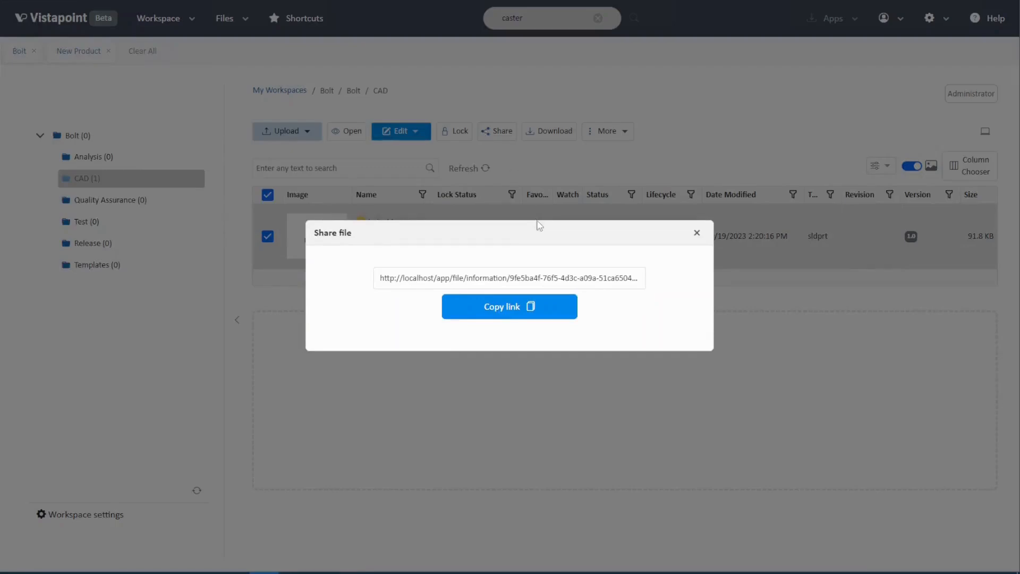
{"action": "left_click", "coordinate": [538, 307]}
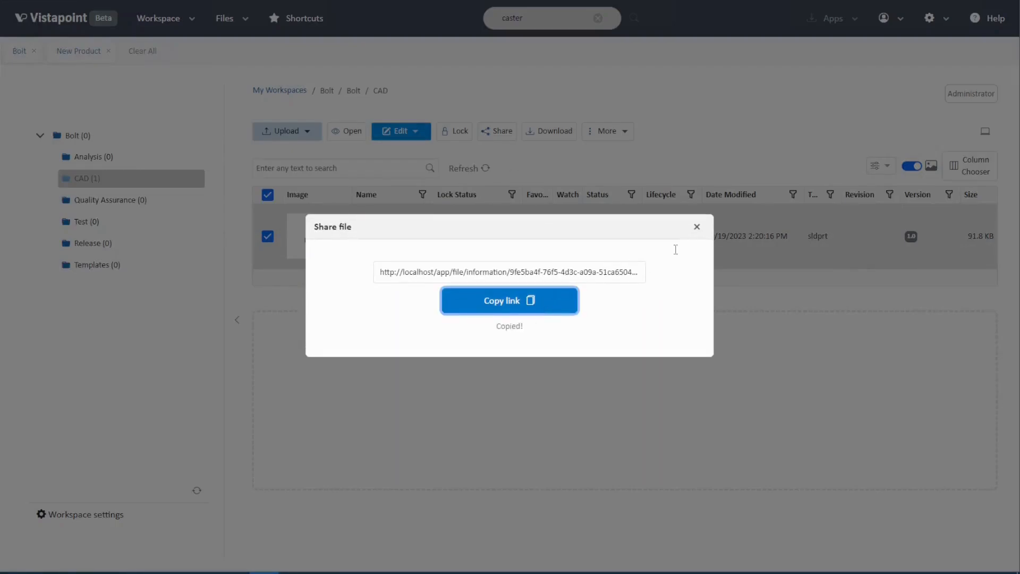
{"action": "left_click", "coordinate": [697, 228]}
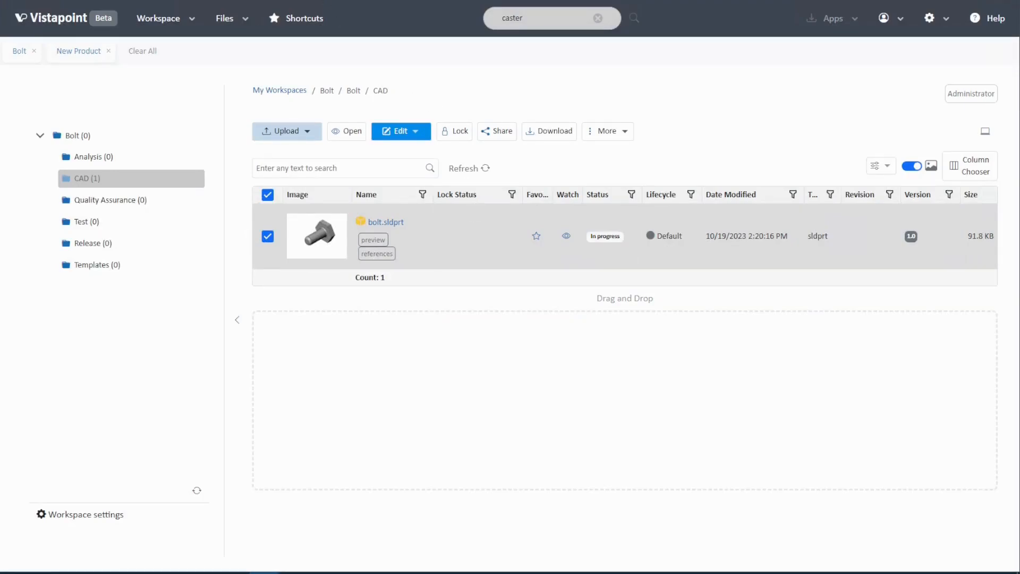
- Open the copied share link in a new browser tab and open the file location of bolt.sldprt
{"action": "key", "text": "ctrl+t"}
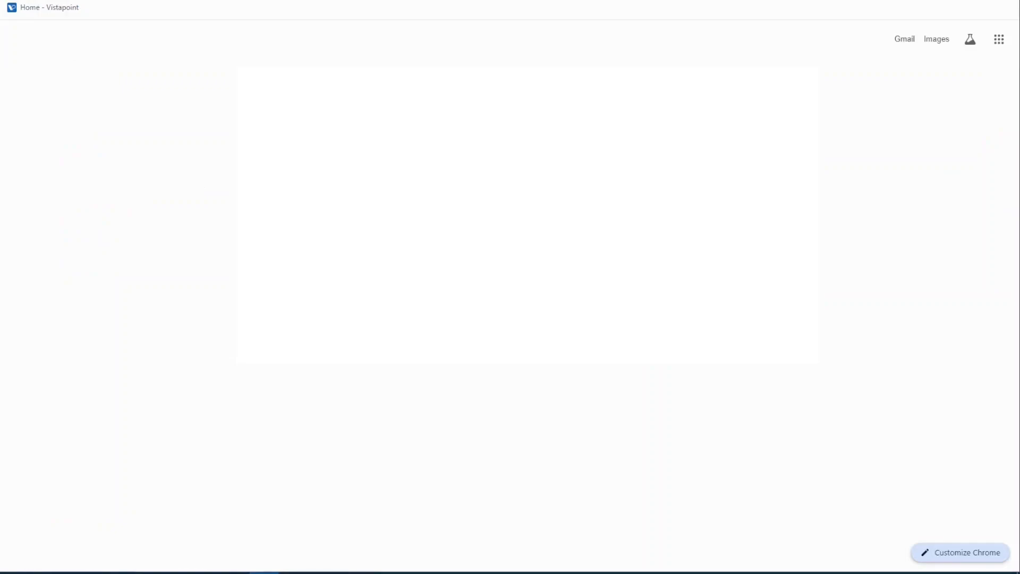
{"action": "key", "text": "ctrl+v"}
{"action": "key", "text": "Return"}
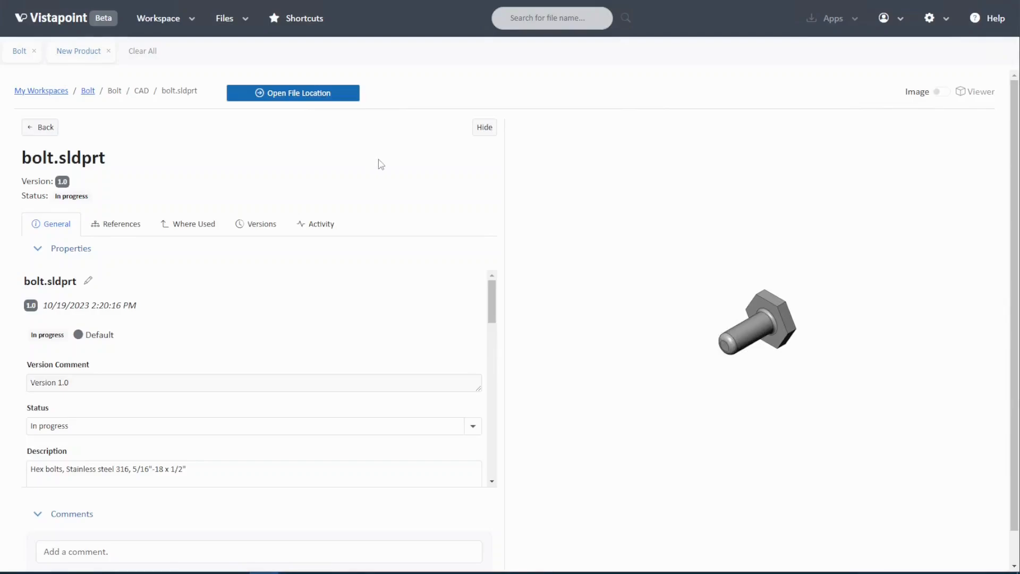
{"action": "left_click", "coordinate": [316, 94]}
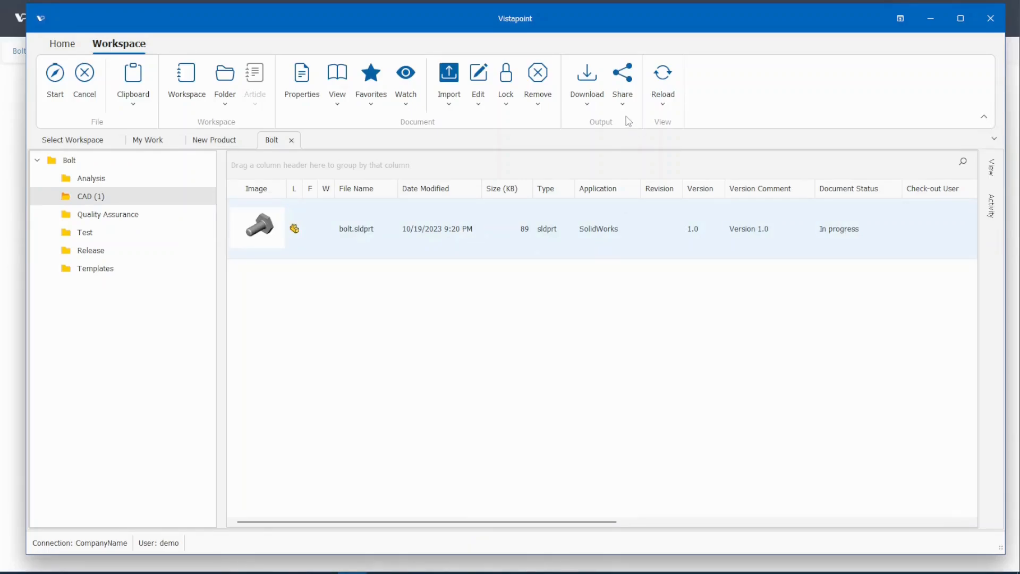
- Copy the share link of bolt.sldprt from the Bolt workspace in Vistapoint Desktop
{"action": "left_click", "coordinate": [625, 98]}
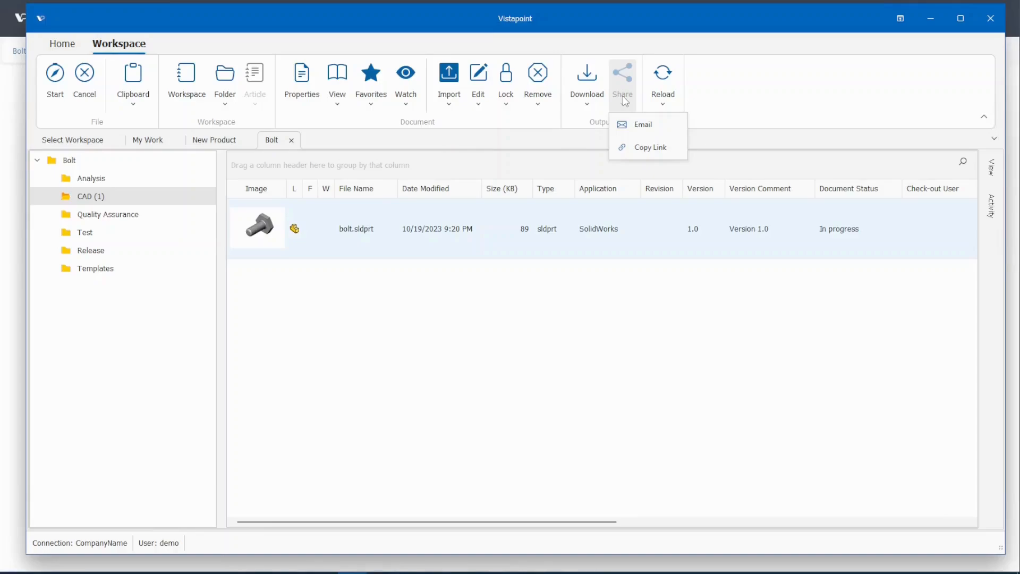
{"action": "left_click", "coordinate": [643, 148]}
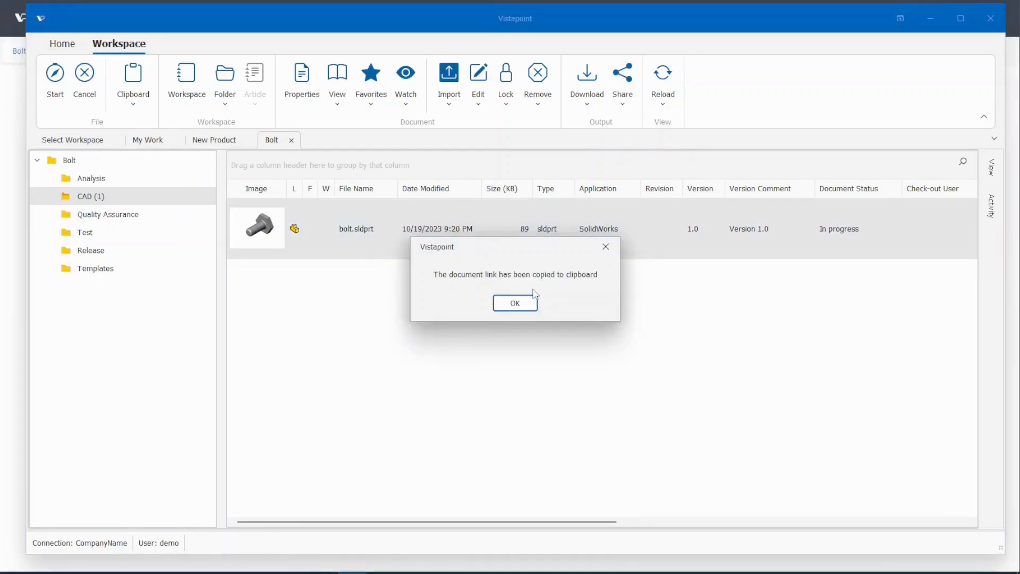
- Go to bolt.sldprt from the start page by pasting its copied document link
{"action": "left_click", "coordinate": [511, 307]}
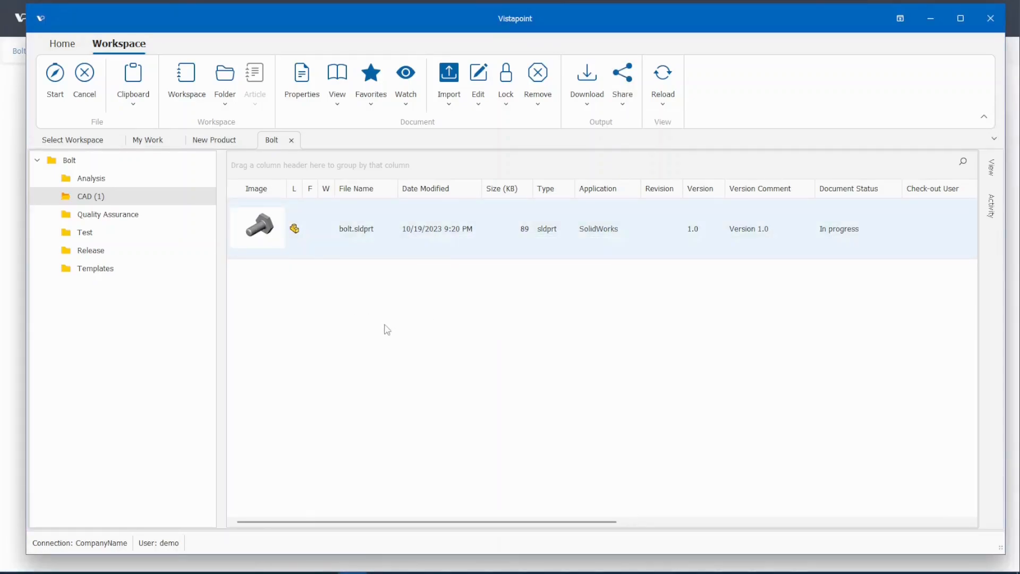
{"action": "left_click", "coordinate": [61, 141]}
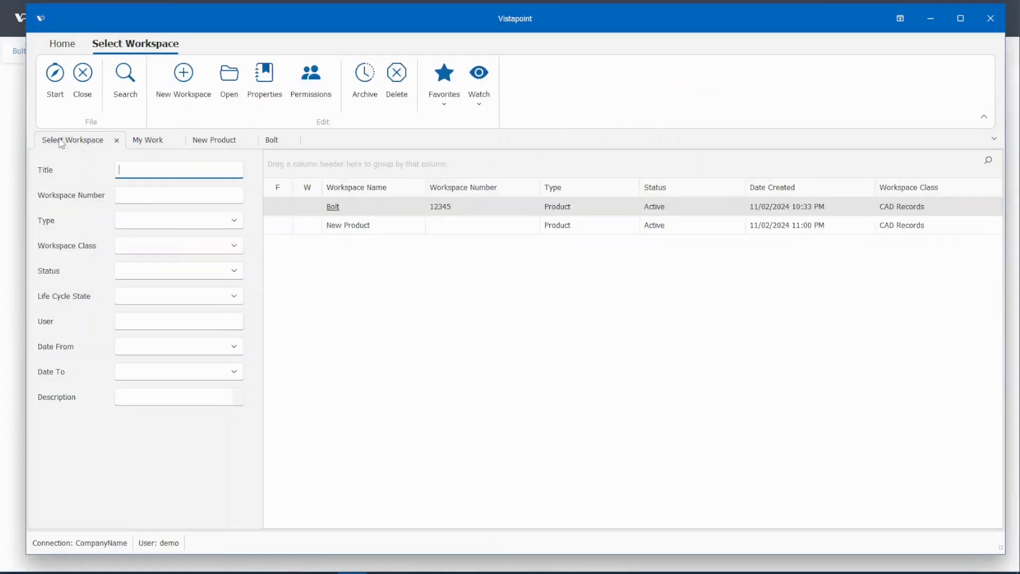
{"action": "left_click", "coordinate": [56, 82]}
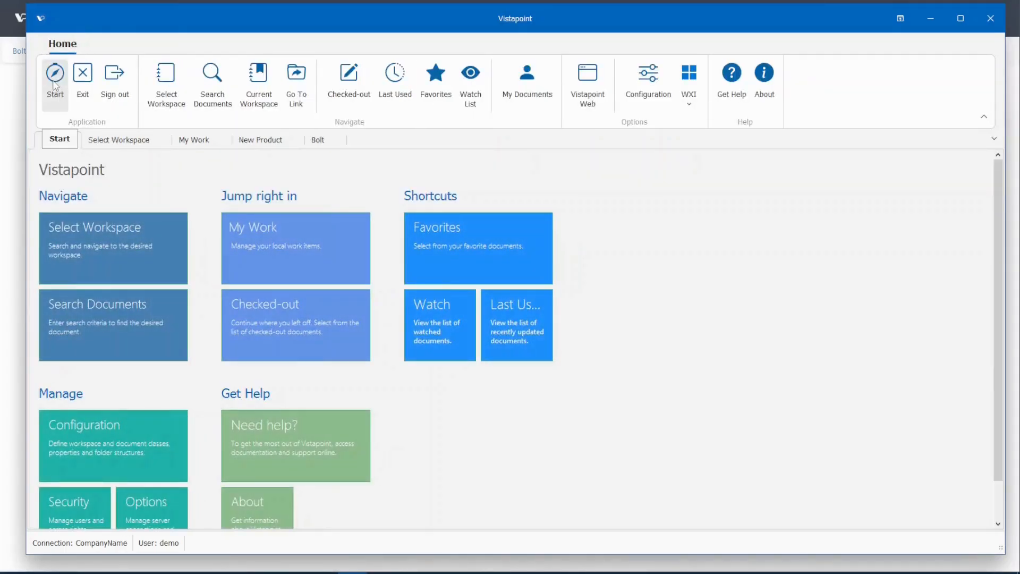
{"action": "left_click", "coordinate": [299, 110]}
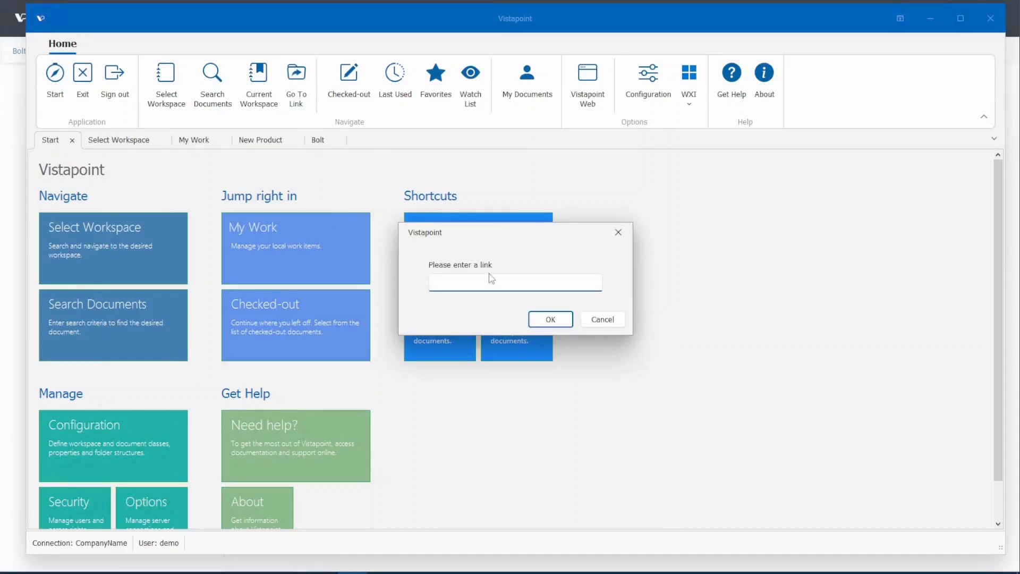
{"action": "key", "text": "ctrl+v"}
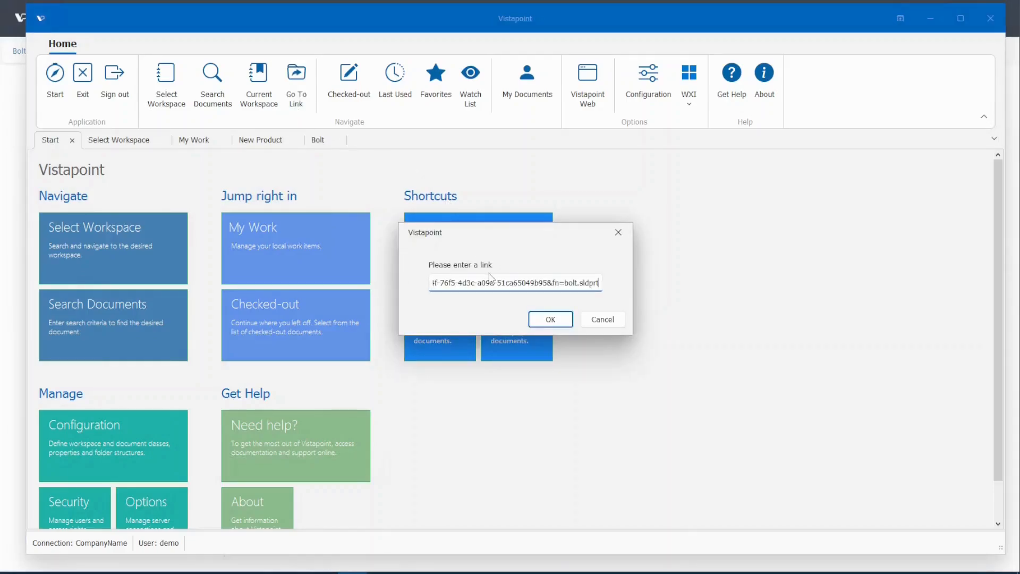
{"action": "left_click", "coordinate": [548, 320]}
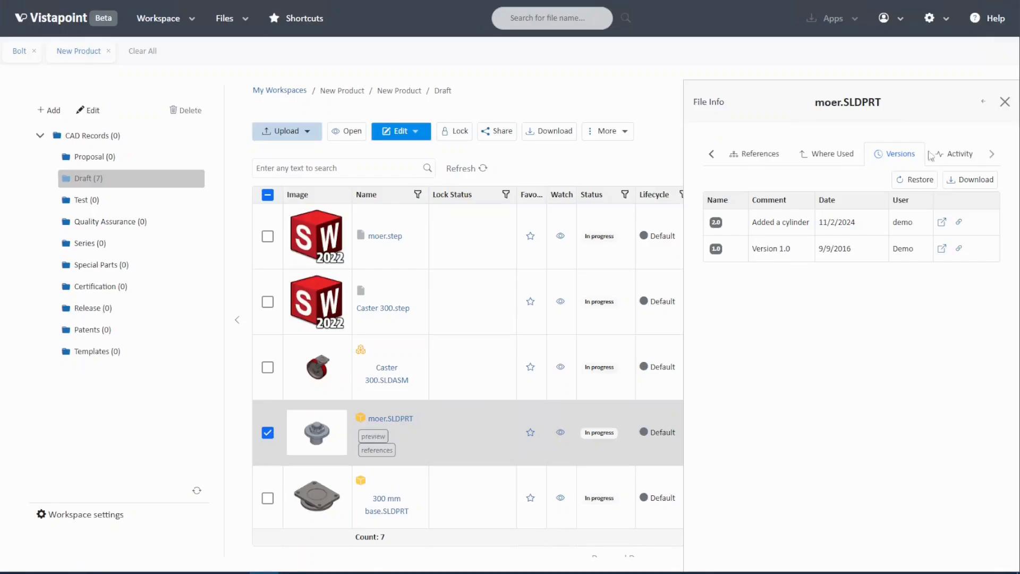
- Restore version 1.0 of moer.SLDPRT and sort its version list by name in descending order
{"action": "left_click", "coordinate": [803, 248]}
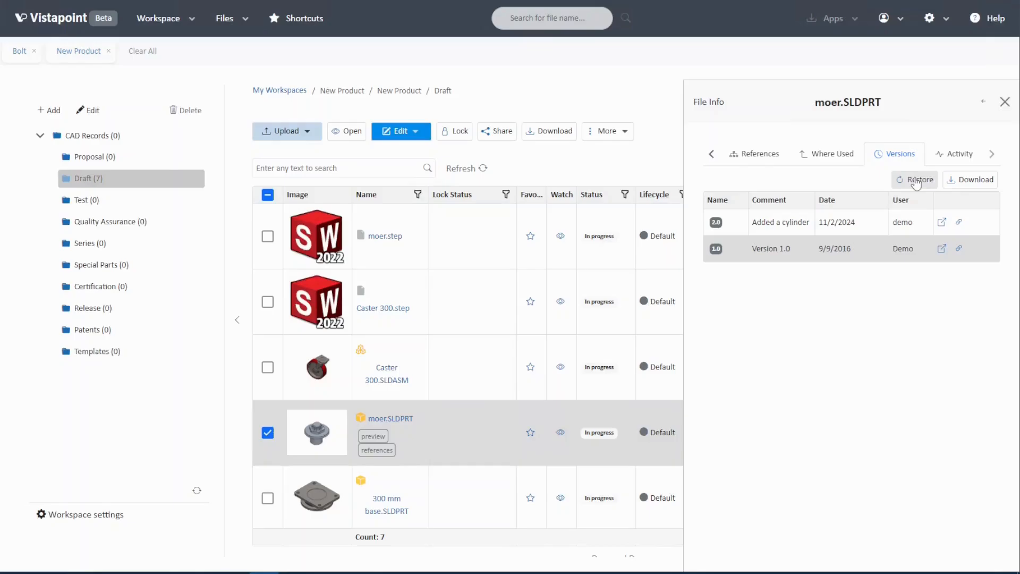
{"action": "left_click", "coordinate": [914, 180]}
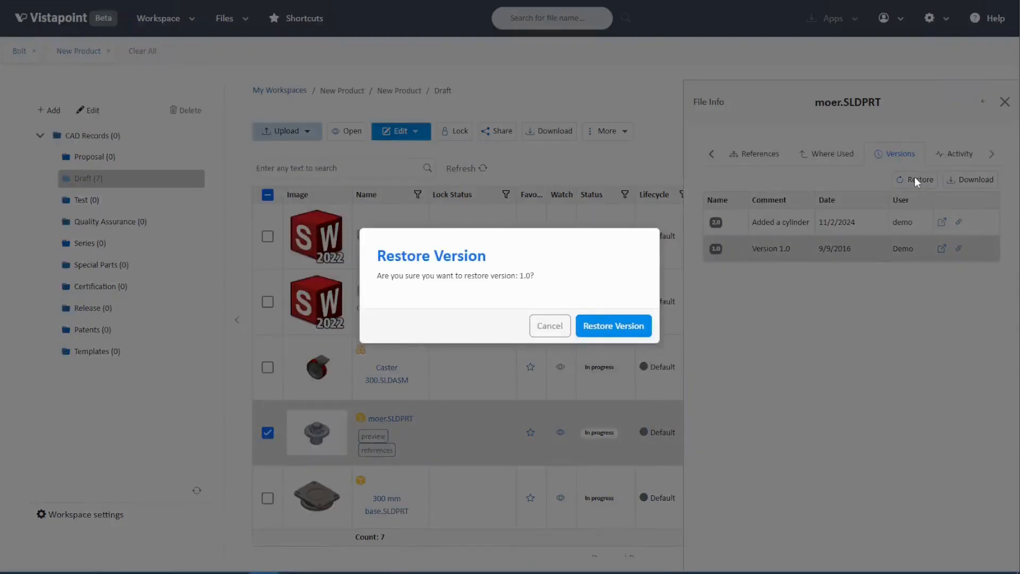
{"action": "left_click", "coordinate": [625, 330]}
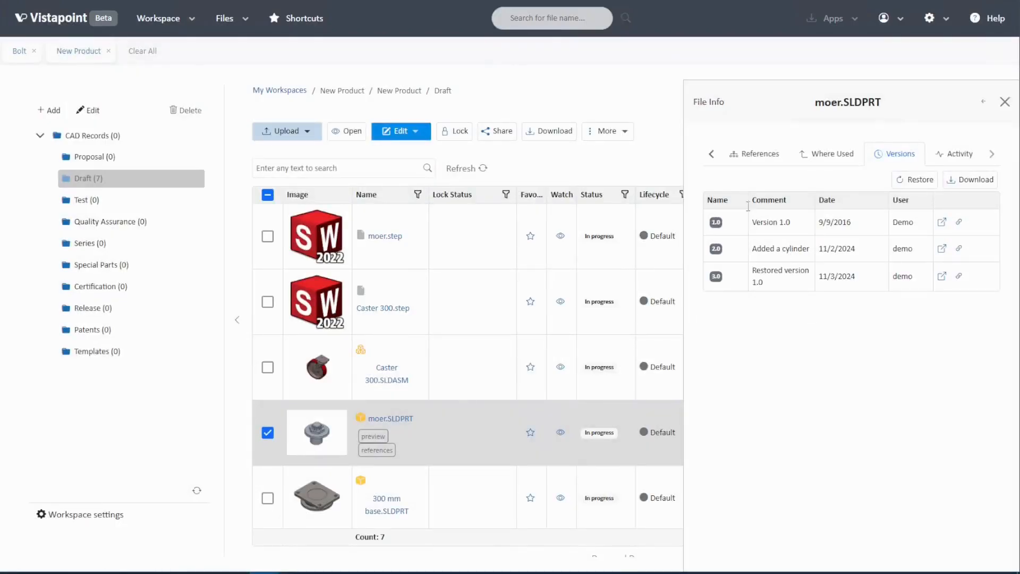
{"action": "left_click", "coordinate": [729, 202]}
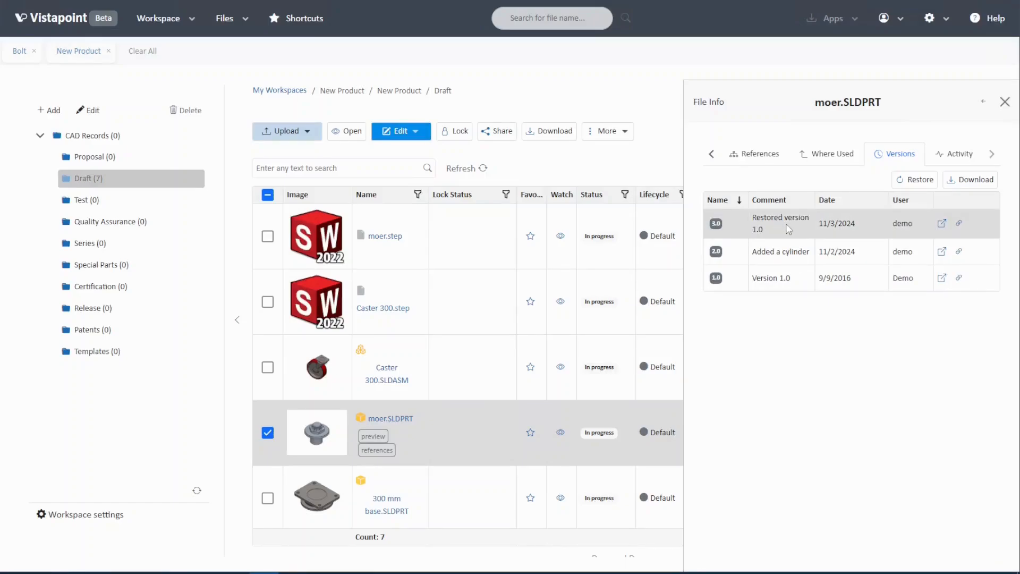
- Refresh the Draft folder's file list and view the general file information of moer.SLDPRT
{"action": "left_click", "coordinate": [462, 169]}
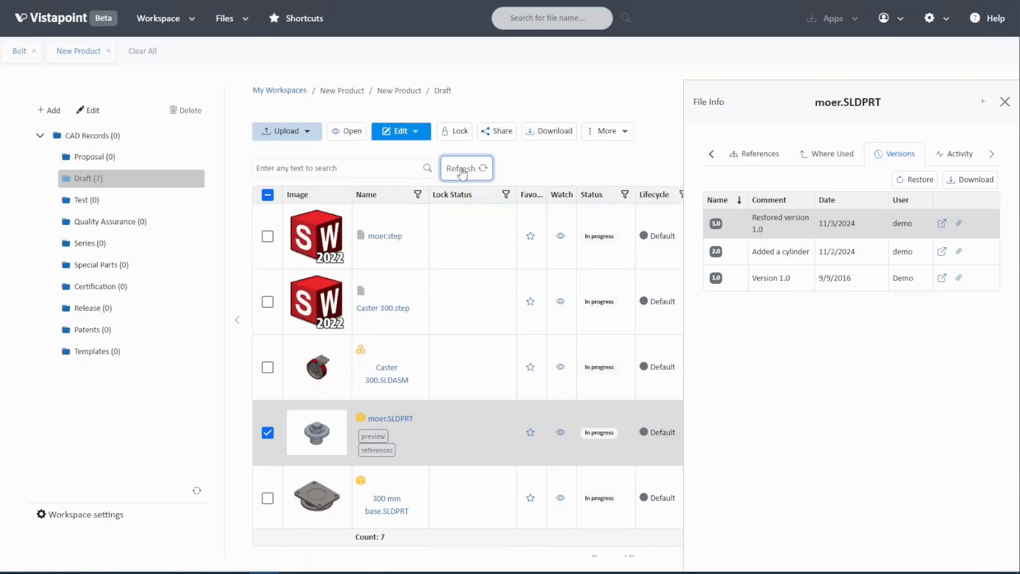
{"action": "left_click", "coordinate": [458, 274]}
{"action": "left_click", "coordinate": [461, 449]}
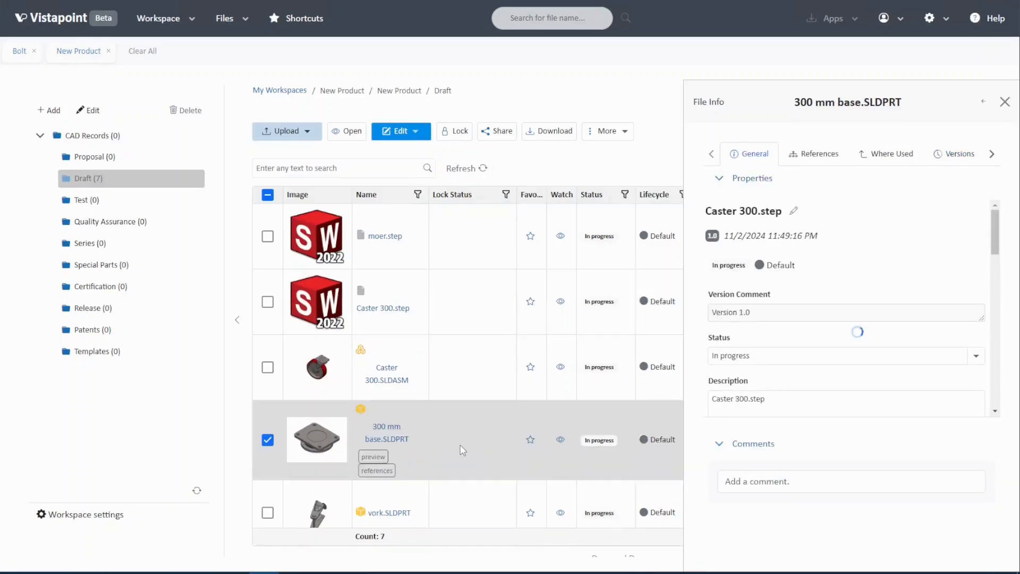
{"action": "scroll", "coordinate": [463, 450], "scroll_direction": "down", "scroll_amount": 3}
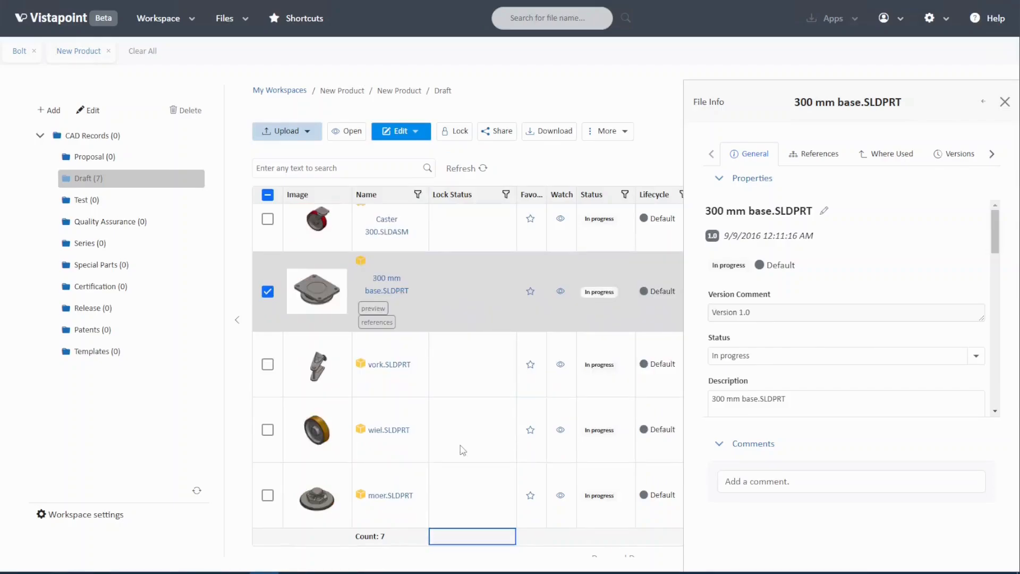
{"action": "left_click", "coordinate": [457, 503]}
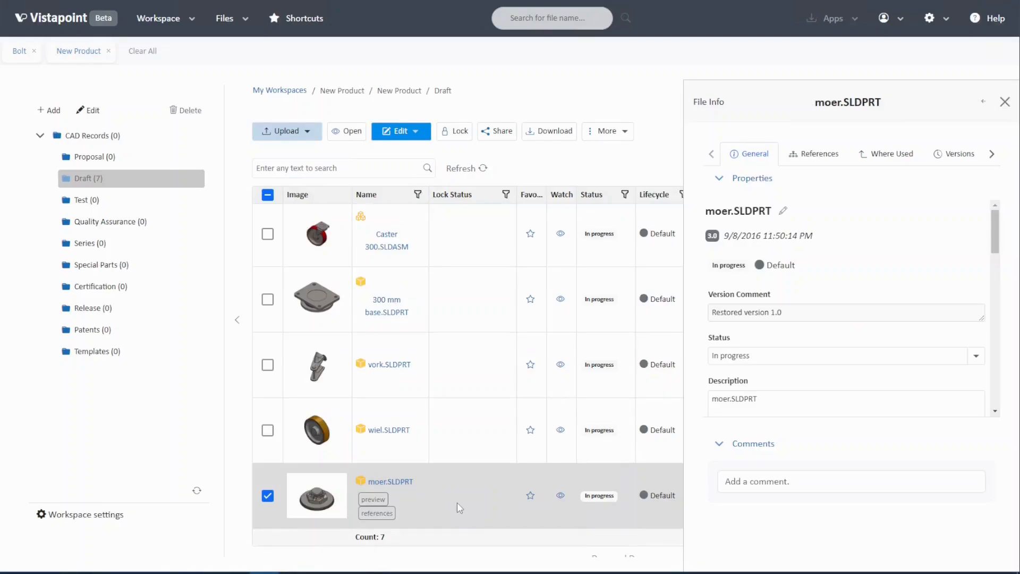
- Start a new revision of wiel.SLDPRT using the Letter (A,B,C,...) revision scheme
{"action": "left_click", "coordinate": [458, 418]}
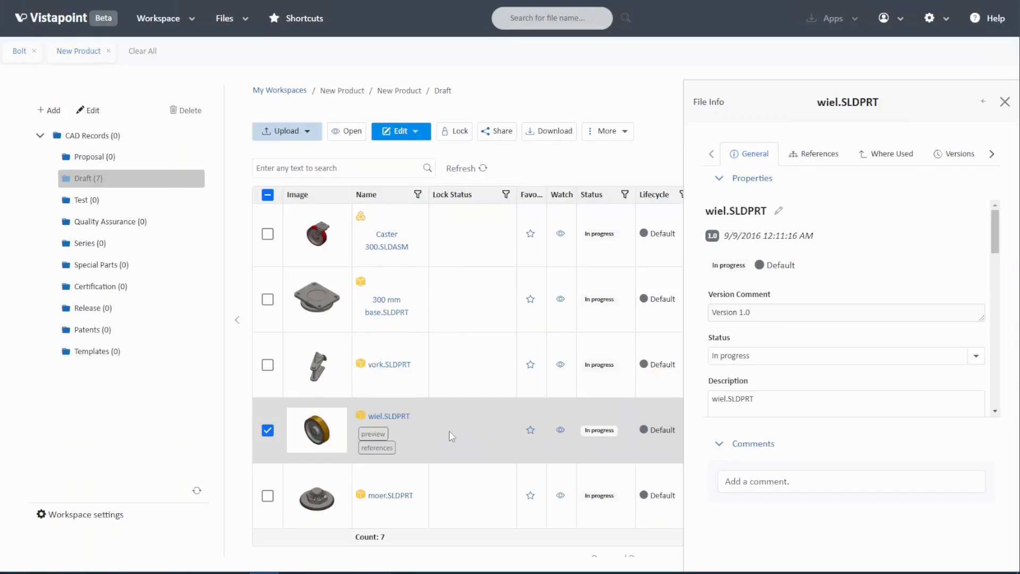
{"action": "left_click", "coordinate": [610, 133]}
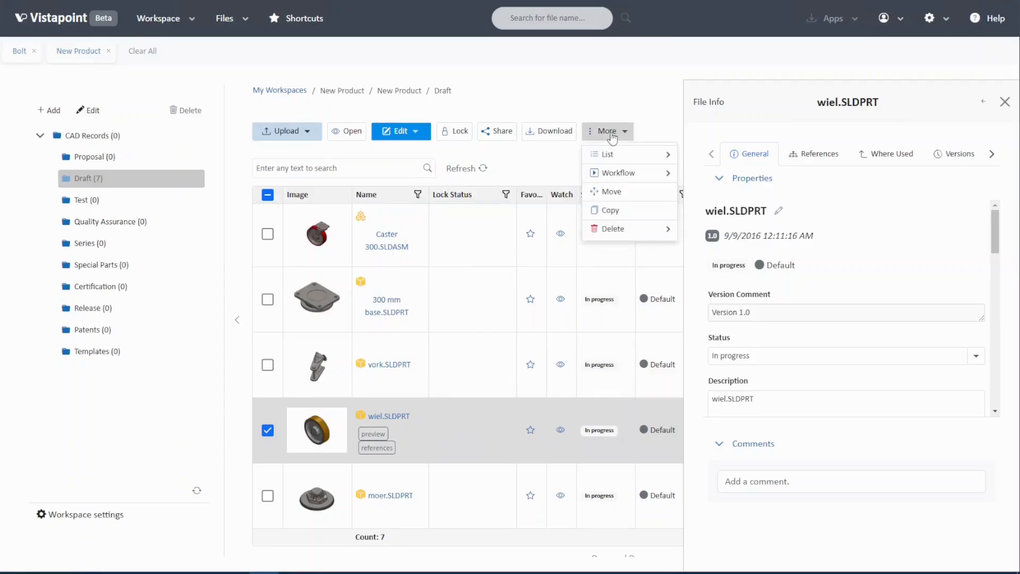
{"action": "mouse_move", "coordinate": [619, 175]}
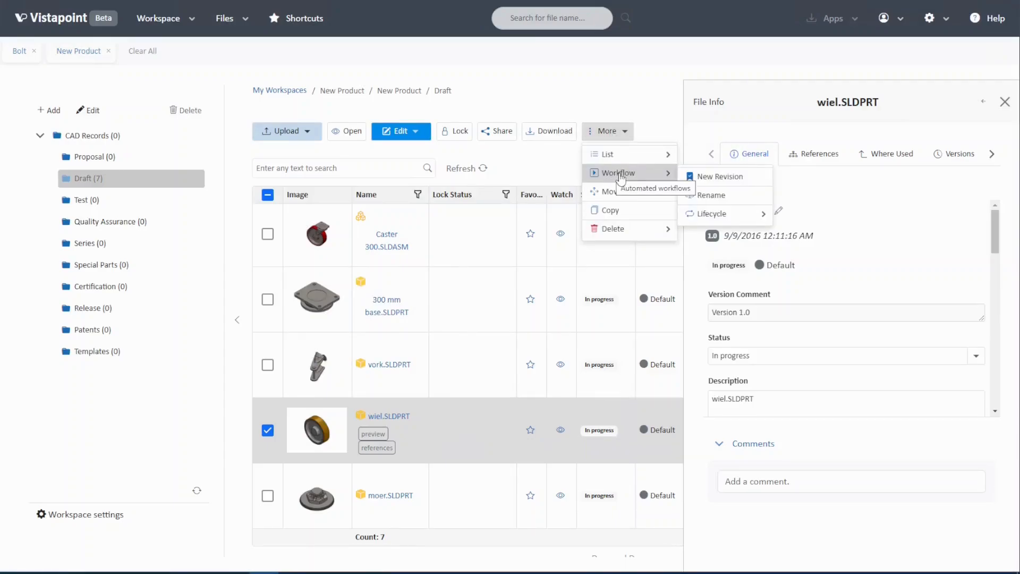
{"action": "left_click", "coordinate": [731, 182]}
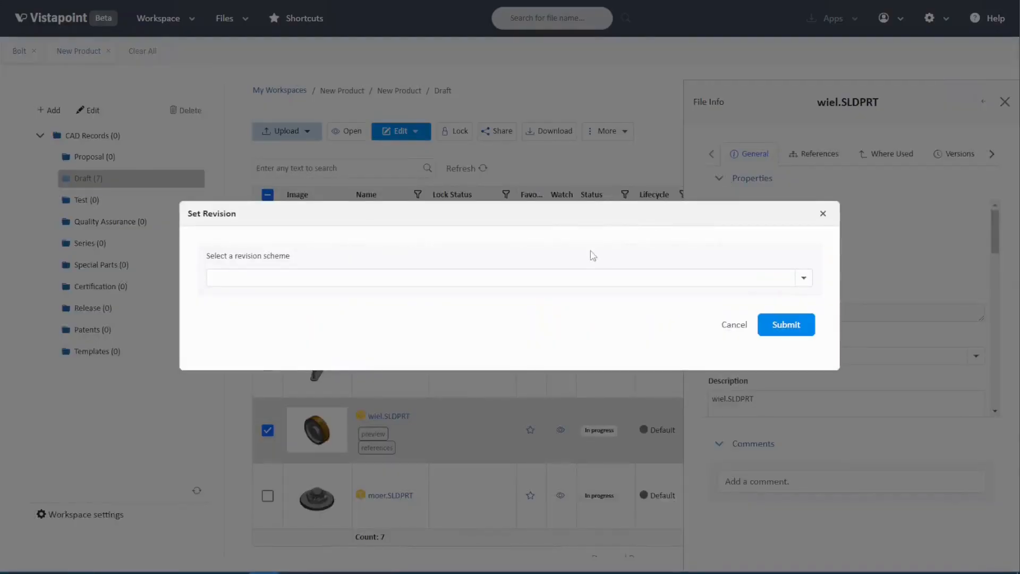
{"action": "left_click", "coordinate": [532, 275]}
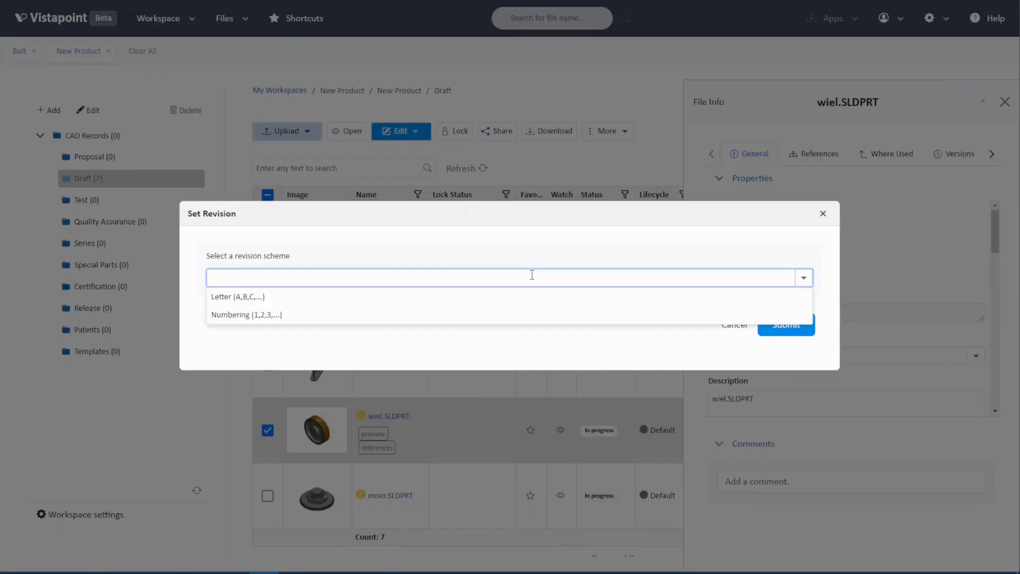
{"action": "left_click", "coordinate": [503, 302]}
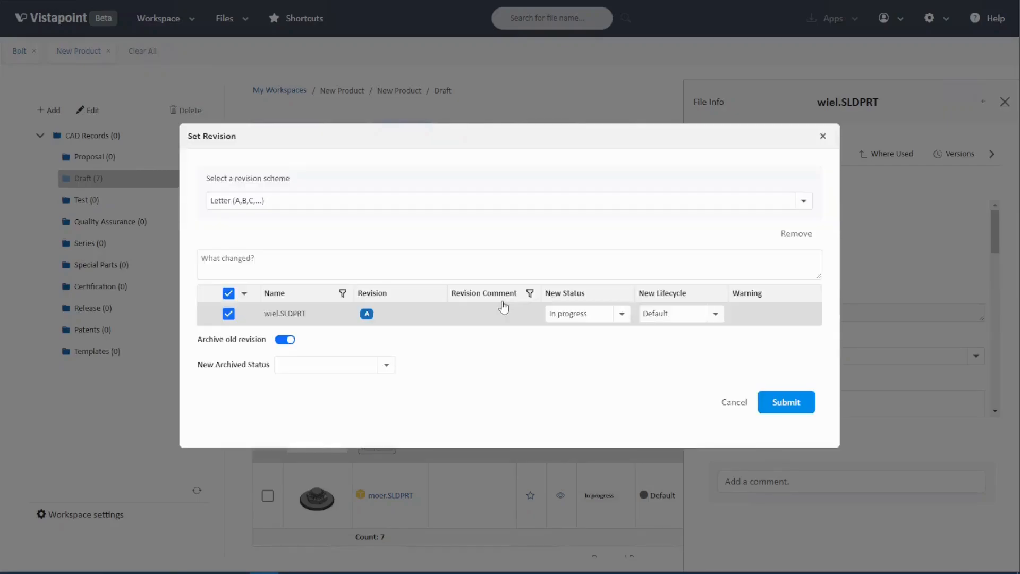
- Enter "Released for production" as the description of what changed in the new revision
{"action": "left_click", "coordinate": [463, 266]}
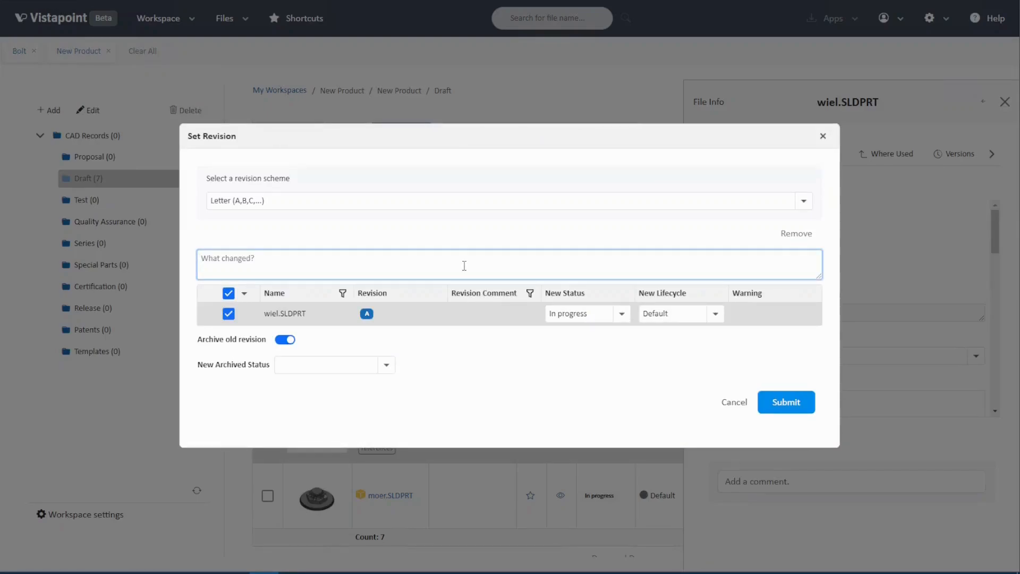
{"action": "type", "text": "Released for"}
{"action": "key", "text": "BackSpace"}
{"action": "key", "text": "BackSpace"}
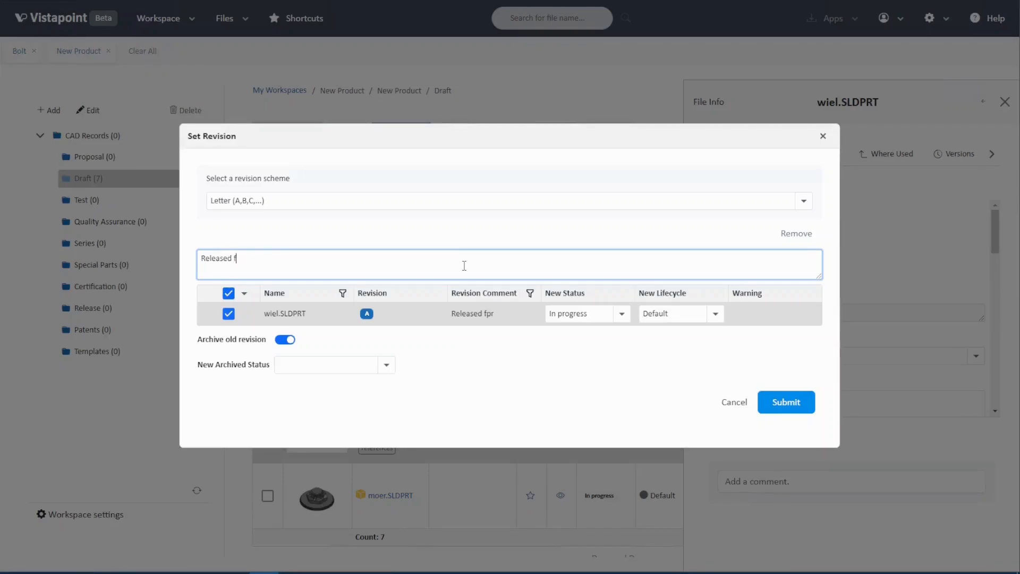
{"action": "type", "text": "or production"}
- Set the new revision's status to Released and its lifecycle to Finalized
{"action": "left_click", "coordinate": [621, 315]}
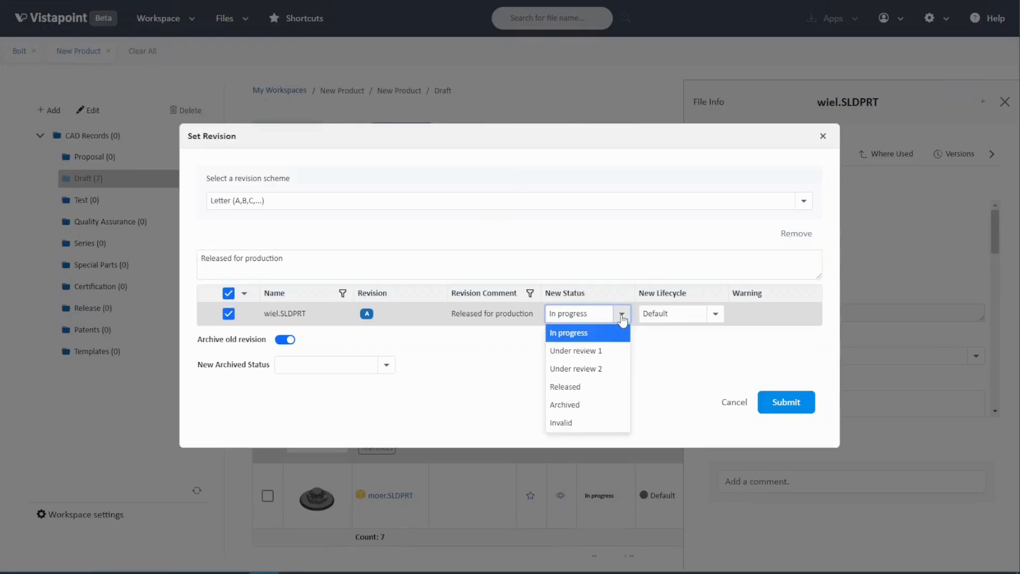
{"action": "left_click", "coordinate": [592, 387]}
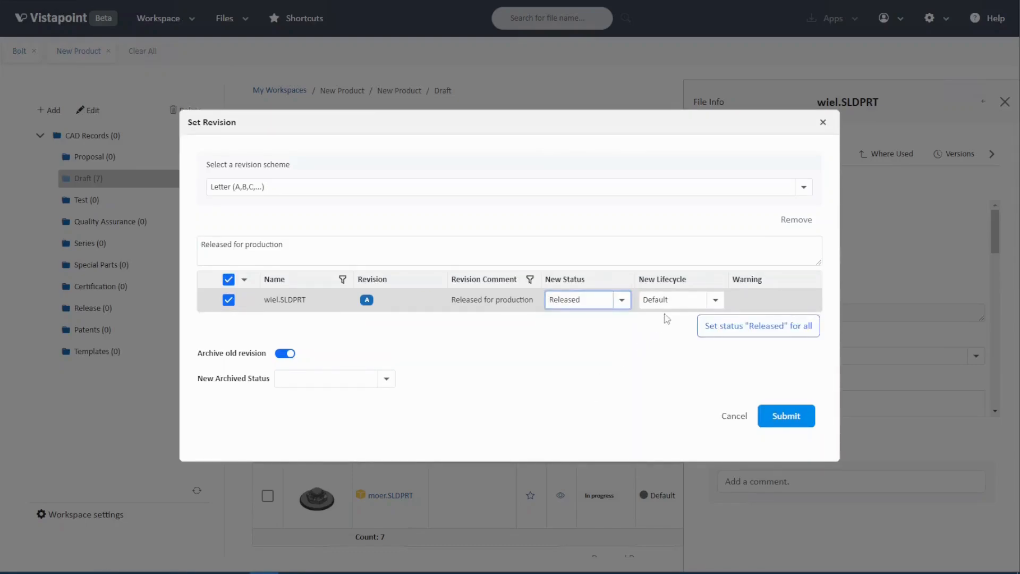
{"action": "left_click", "coordinate": [688, 300]}
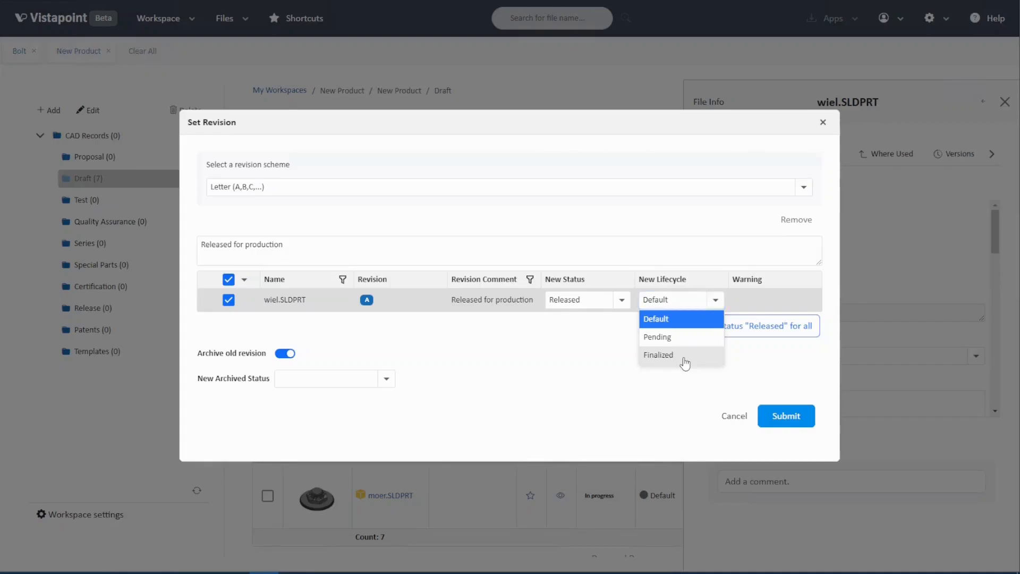
{"action": "left_click", "coordinate": [685, 359]}
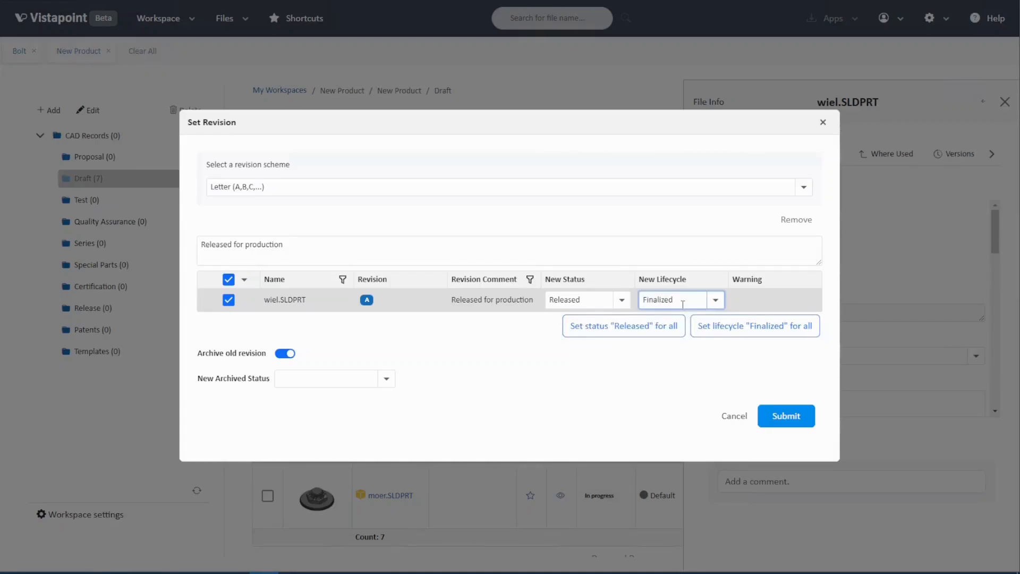
{"action": "left_click", "coordinate": [683, 304]}
{"action": "left_click", "coordinate": [606, 367]}
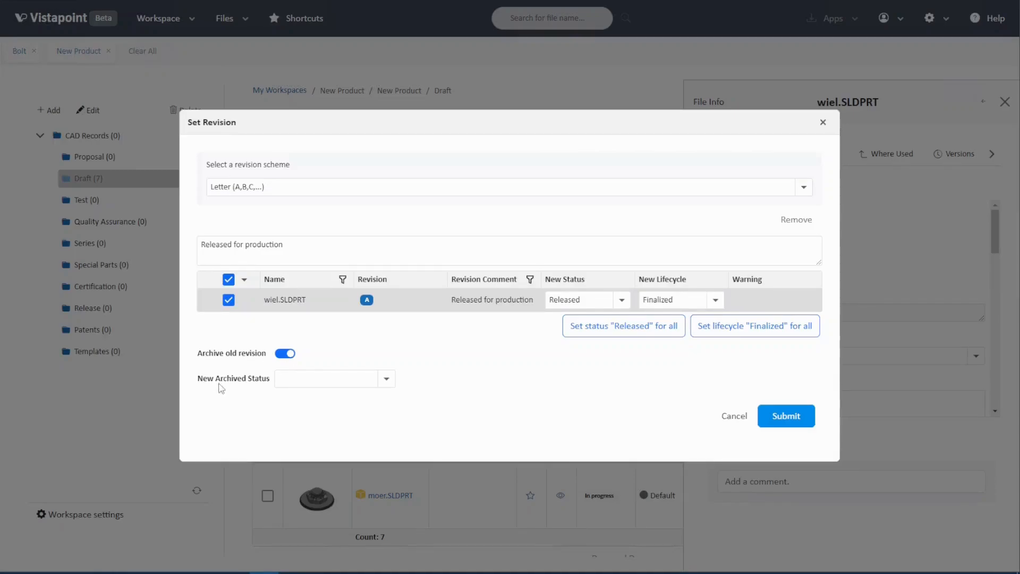
- Set the old revision's archived status to Archived, then submit the revision and confirm setting the file to finalized
{"action": "left_click", "coordinate": [355, 379]}
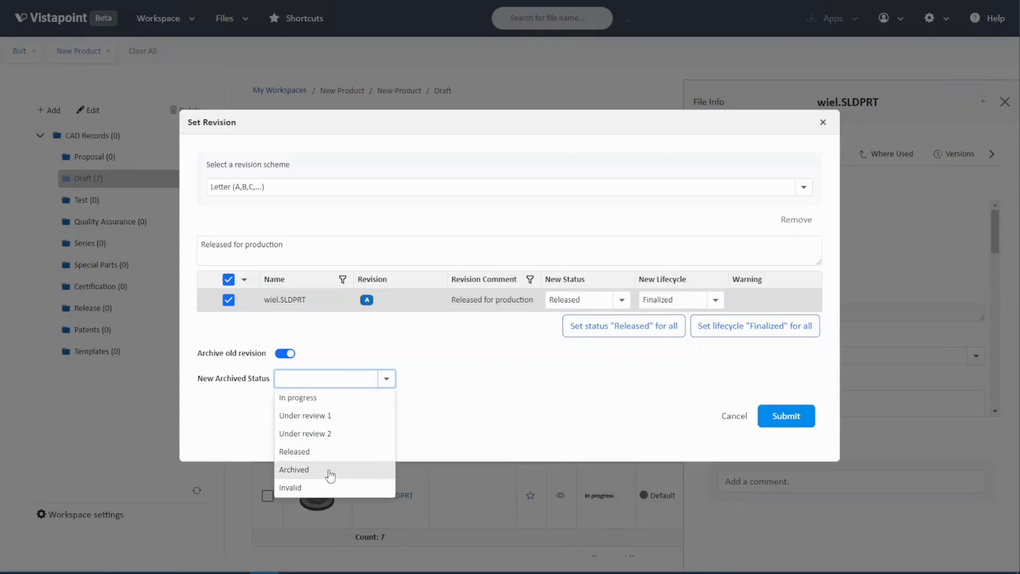
{"action": "left_click", "coordinate": [330, 470]}
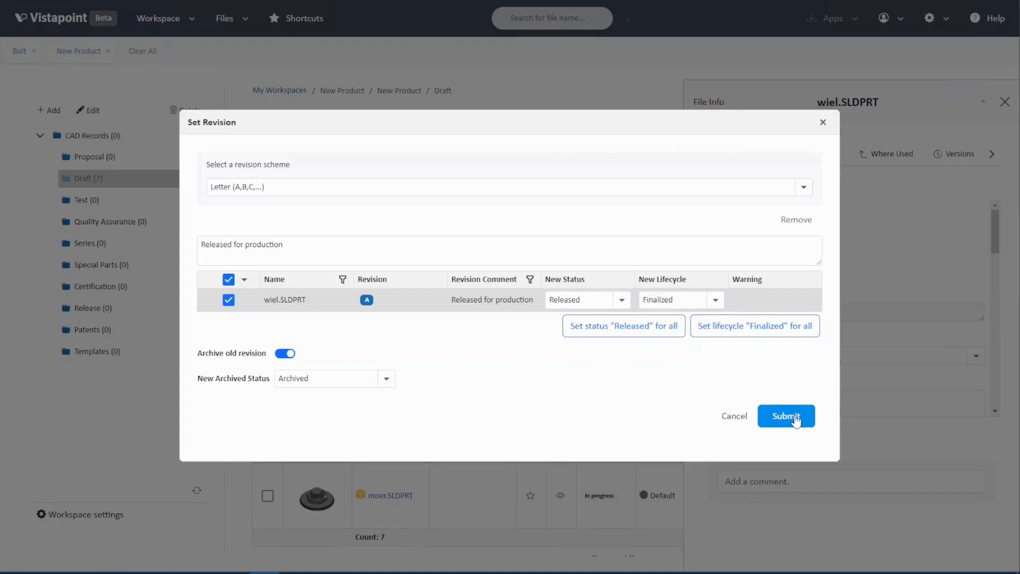
{"action": "left_click", "coordinate": [786, 416]}
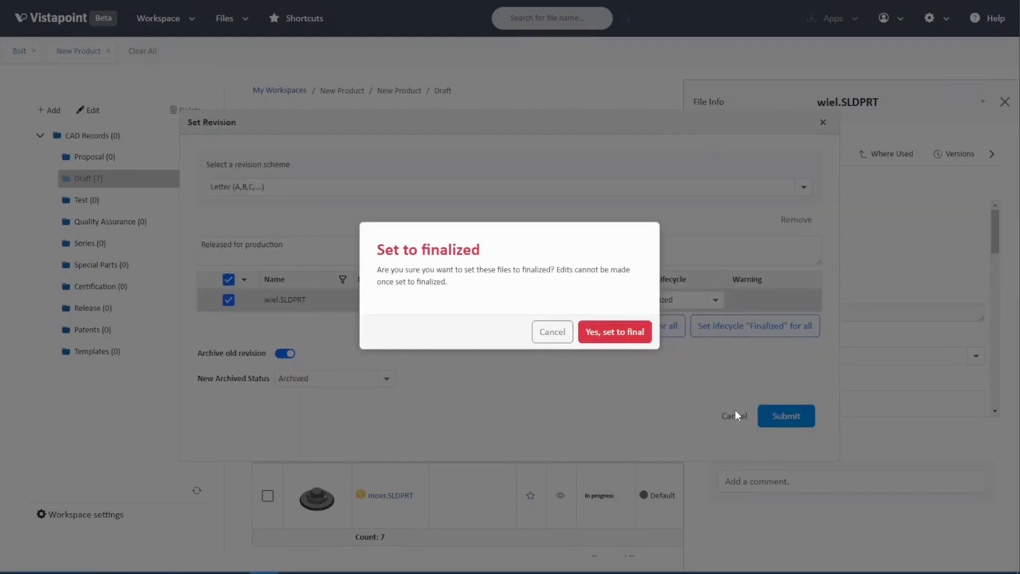
{"action": "left_click", "coordinate": [614, 334]}
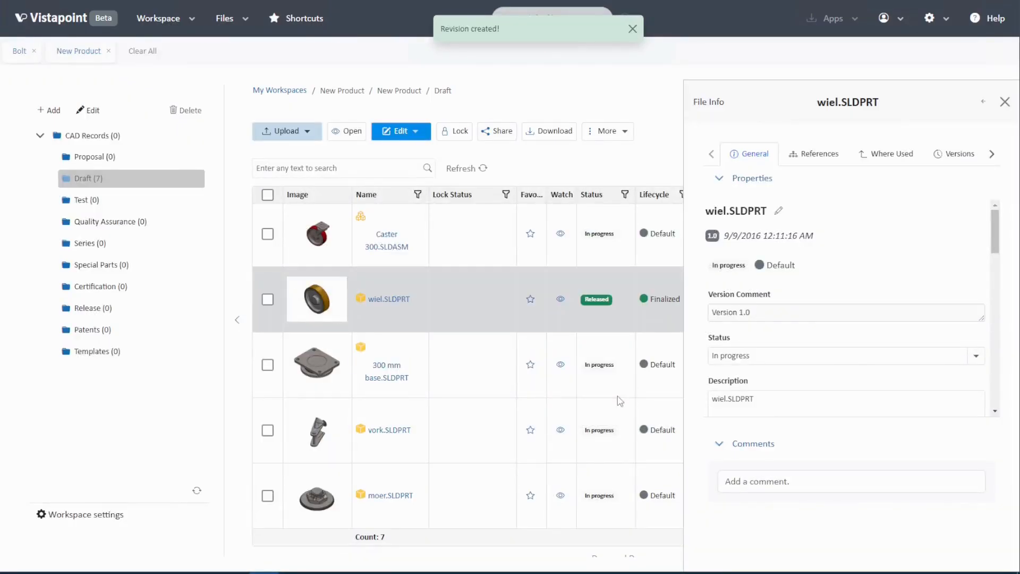
- Examine the revision, usage, activity and version history of wiel.SLDPRT, and load its previous revisions
{"action": "left_click", "coordinate": [1005, 102]}
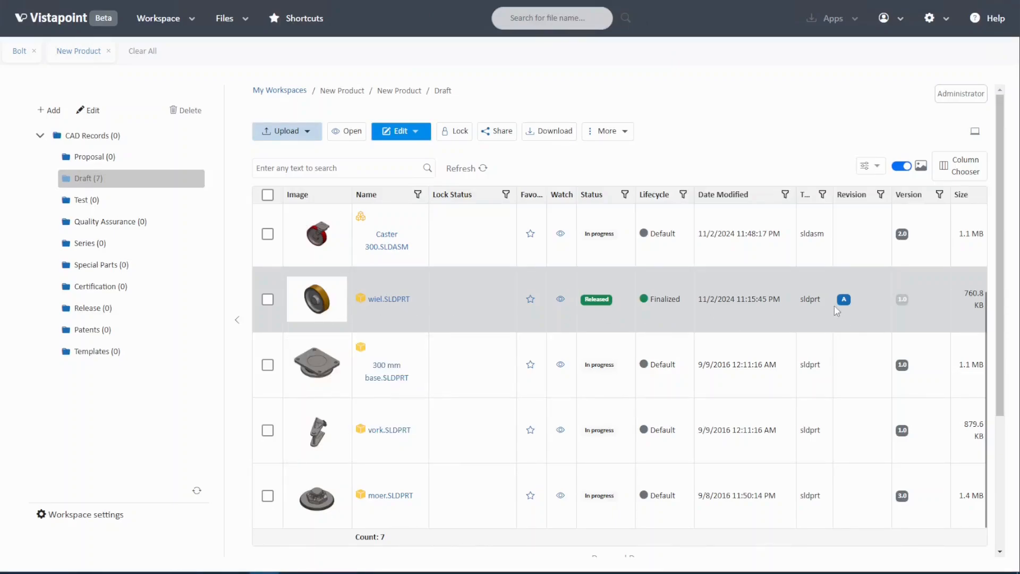
{"action": "left_click", "coordinate": [484, 294]}
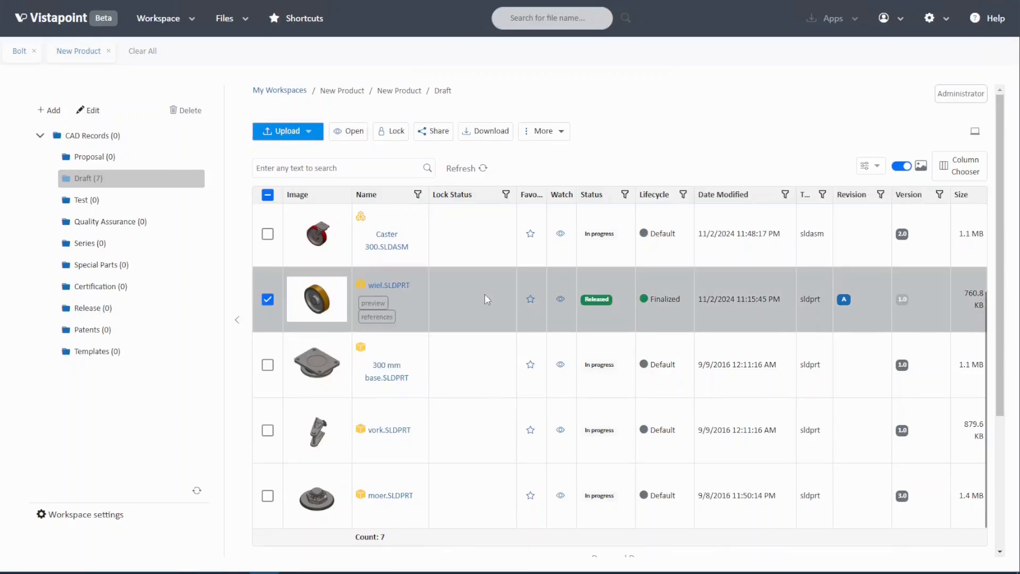
{"action": "left_click", "coordinate": [374, 303]}
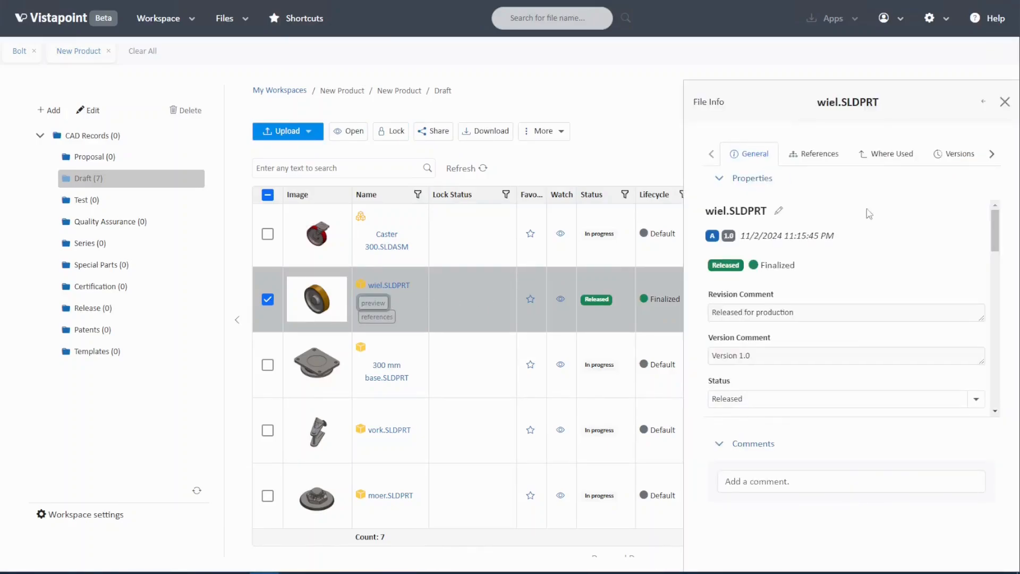
{"action": "left_click", "coordinate": [885, 159]}
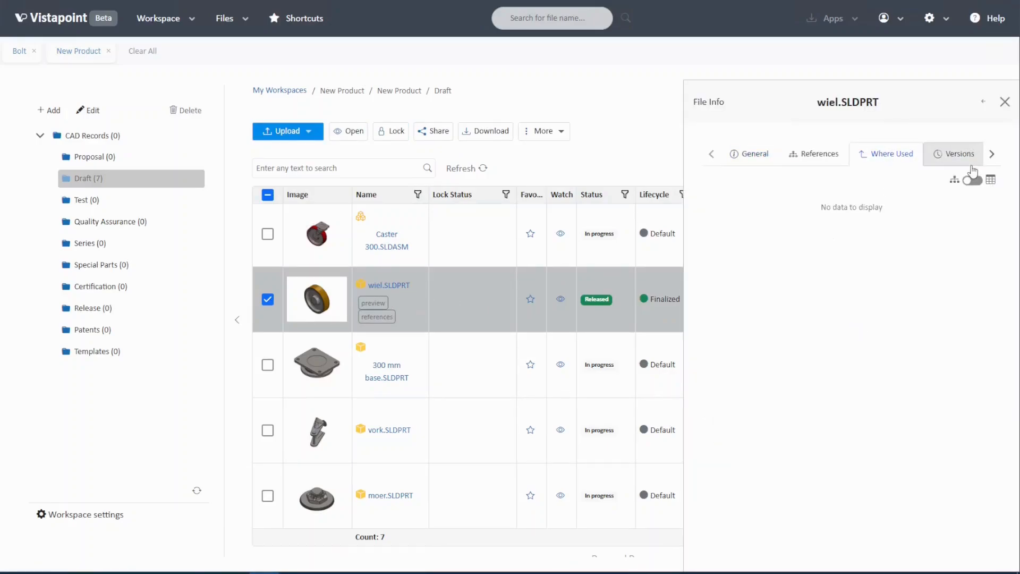
{"action": "left_click", "coordinate": [964, 158]}
{"action": "left_click", "coordinate": [970, 162]}
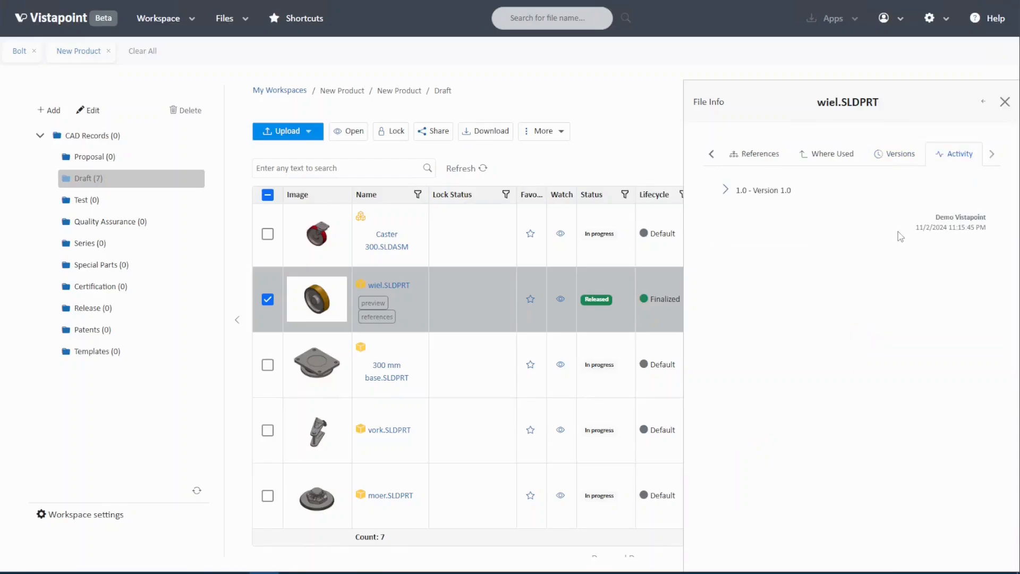
{"action": "left_click", "coordinate": [900, 155]}
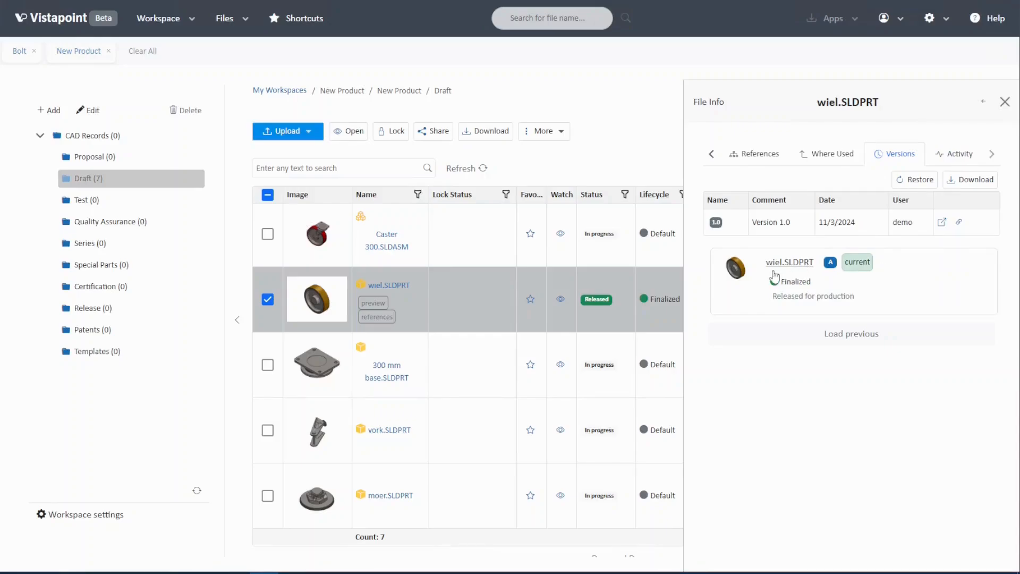
{"action": "left_click", "coordinate": [831, 343]}
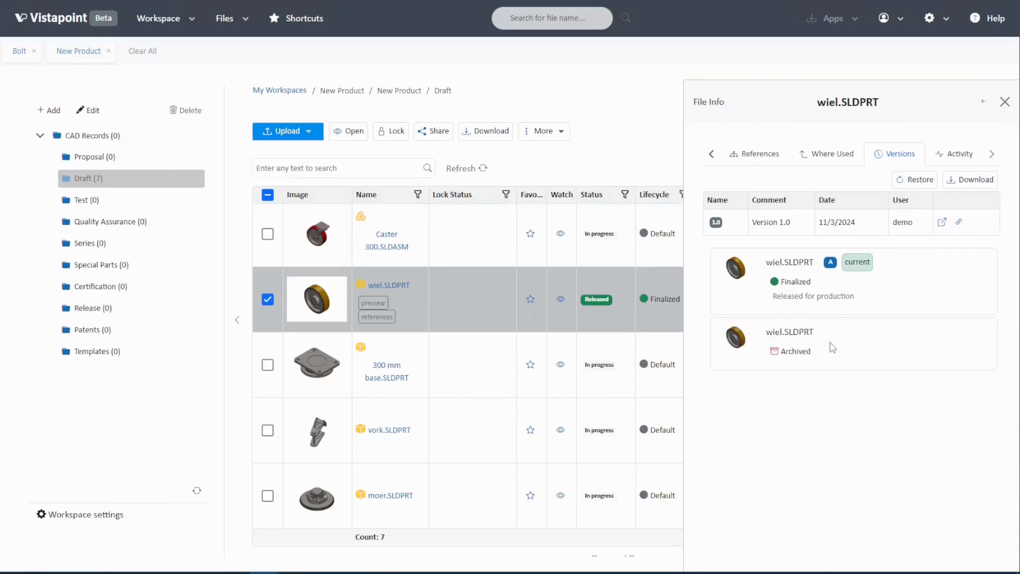